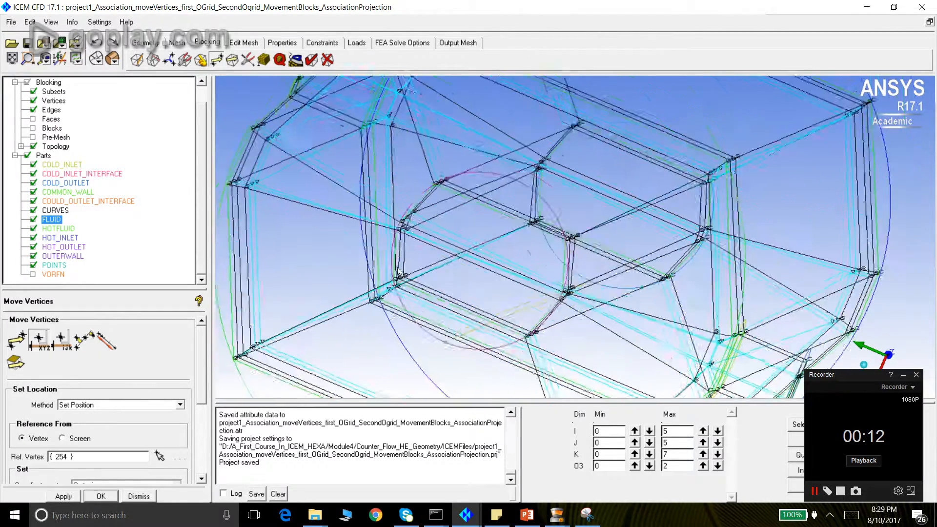
# Switch to moving single vertices and slide the lower-left vertex of the inner block down along the near pink circle
pyautogui.scroll(1, 444, 259)
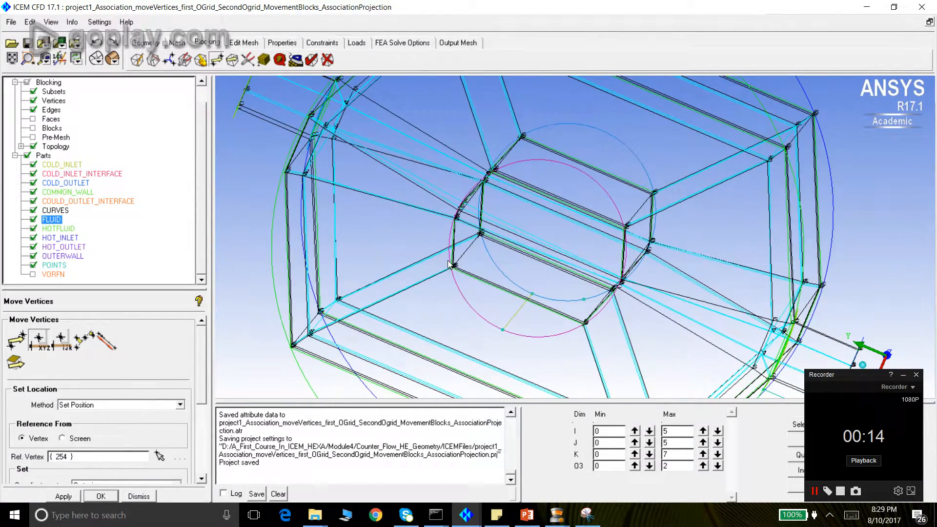
pyautogui.scroll(2, 458, 224)
pyautogui.moveTo(458, 223); pyautogui.dragTo(340, 244)
pyautogui.moveTo(537, 273); pyautogui.dragTo(491, 298)
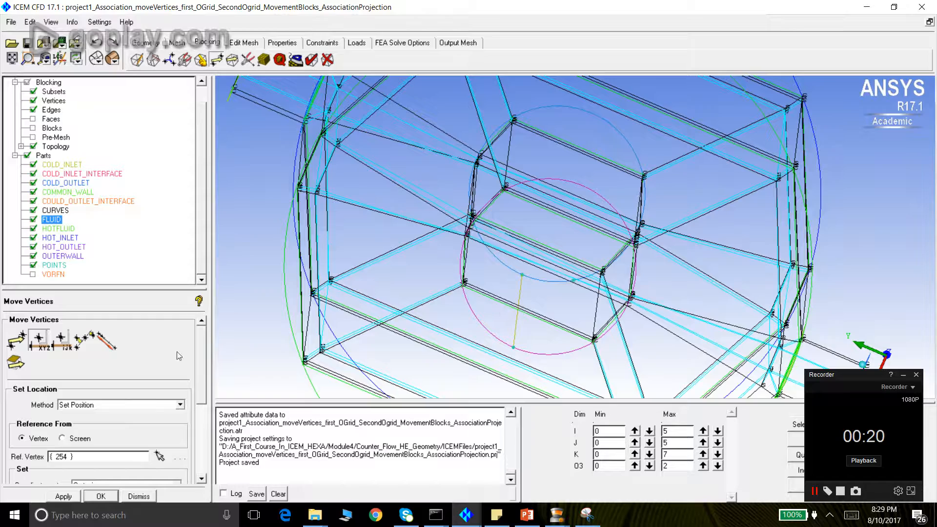
pyautogui.click(28, 349)
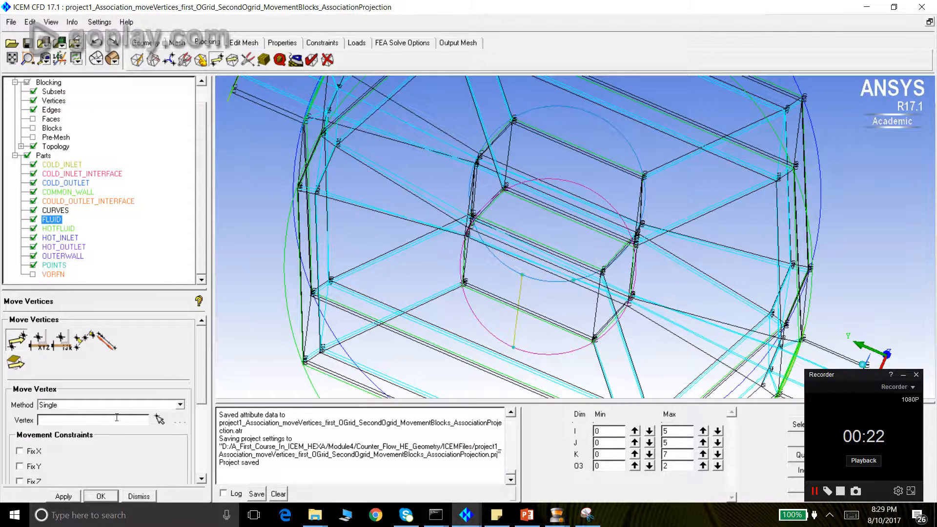
pyautogui.click(159, 420)
pyautogui.scroll(4, 447, 314)
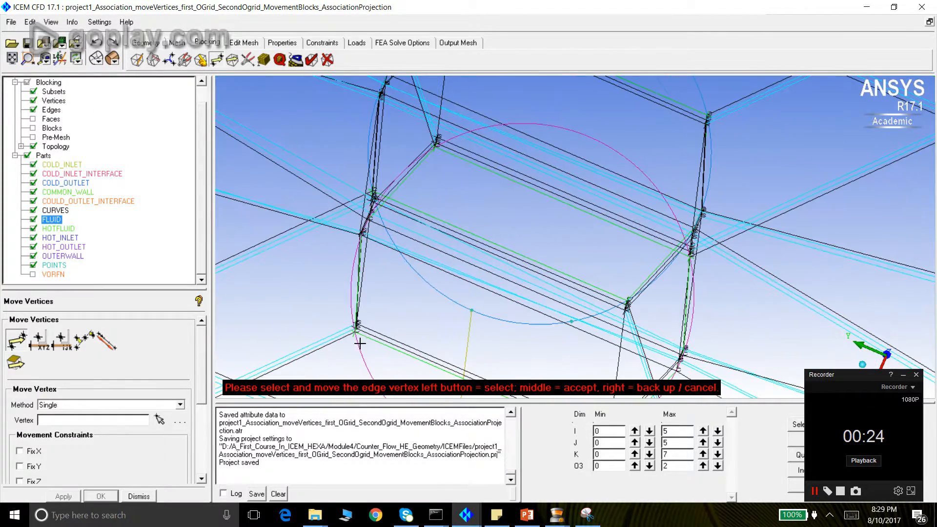
pyautogui.moveTo(356, 330); pyautogui.dragTo(359, 366)
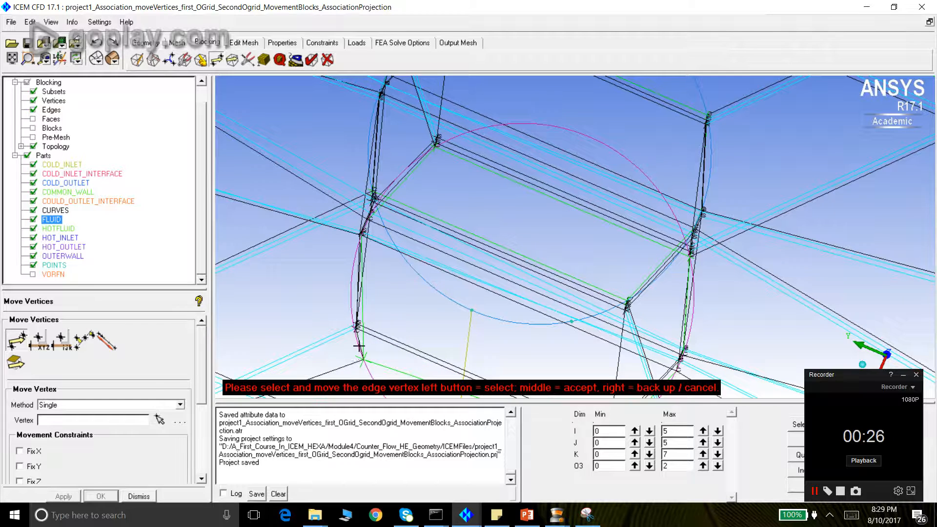
pyautogui.moveTo(361, 235)
pyautogui.mouseDown()
pyautogui.moveTo(358, 262)
pyautogui.moveTo(359, 246)
pyautogui.mouseUp()
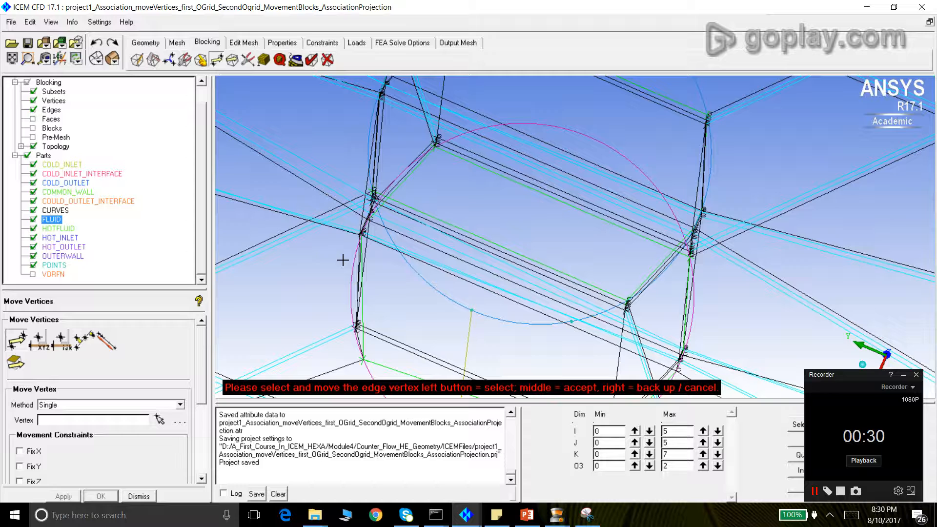
# Slide the upper-left vertex and the right vertex of the inner block upward along the near pink circle
pyautogui.moveTo(436, 143); pyautogui.dragTo(485, 156)
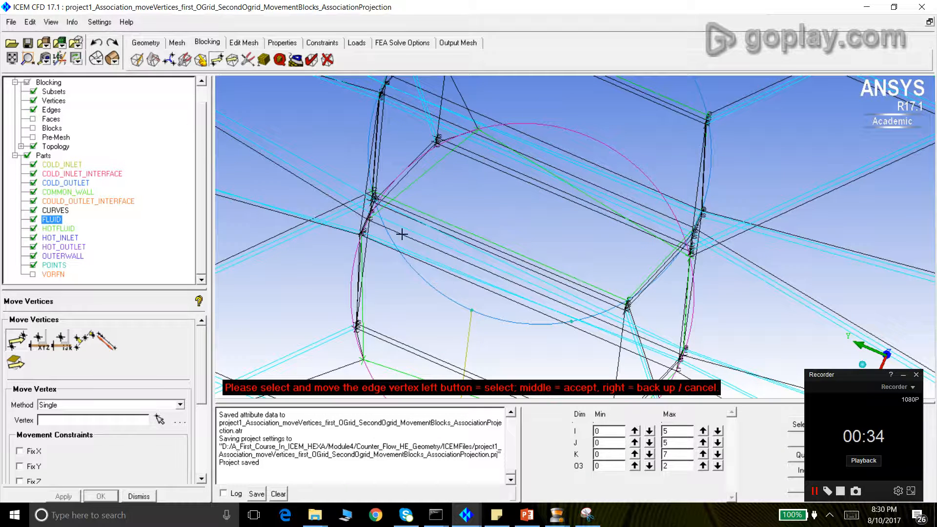
pyautogui.moveTo(686, 262); pyautogui.dragTo(661, 218)
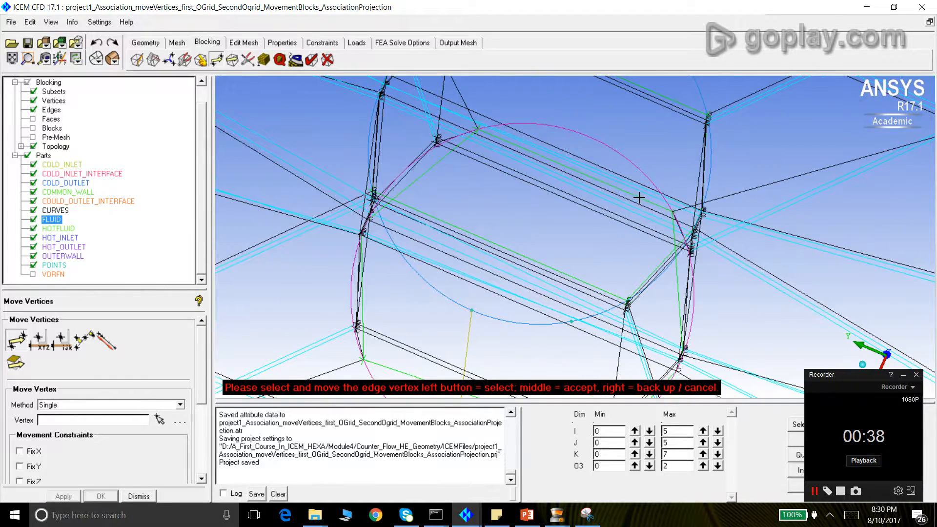
# Redistribute the bottom, lower-left and lower-right vertices along the lower half of the near pink circle
pyautogui.scroll(-5, 639, 199)
pyautogui.moveTo(584, 325)
pyautogui.mouseDown()
pyautogui.moveTo(555, 341)
pyautogui.moveTo(556, 321)
pyautogui.moveTo(579, 323)
pyautogui.moveTo(567, 332)
pyautogui.moveTo(582, 318)
pyautogui.mouseUp()
pyautogui.scroll(3, 583, 322)
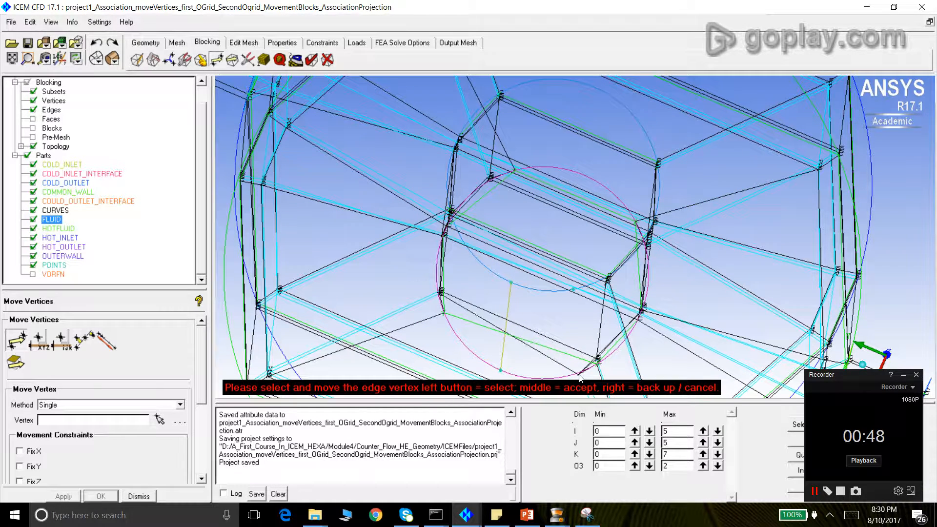
pyautogui.moveTo(596, 360); pyautogui.dragTo(510, 373)
pyautogui.moveTo(446, 318); pyautogui.dragTo(453, 334)
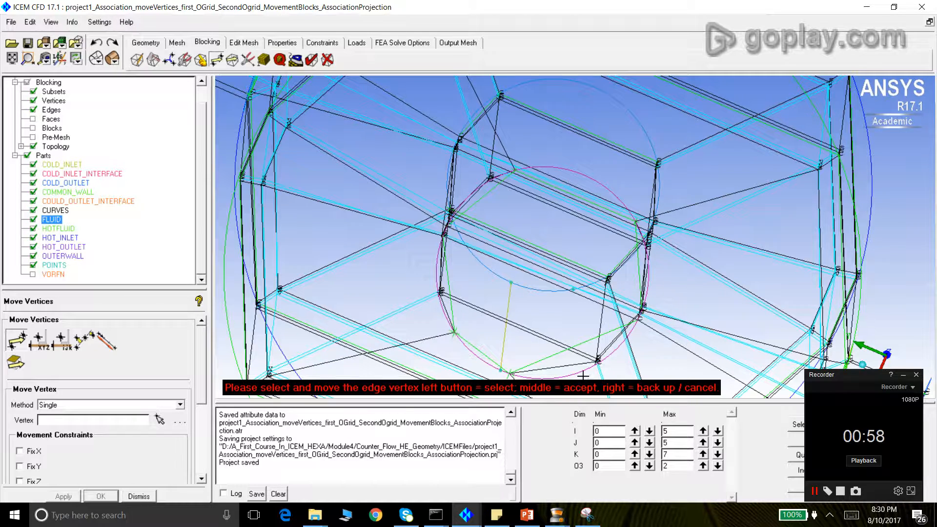
pyautogui.scroll(3, 610, 390)
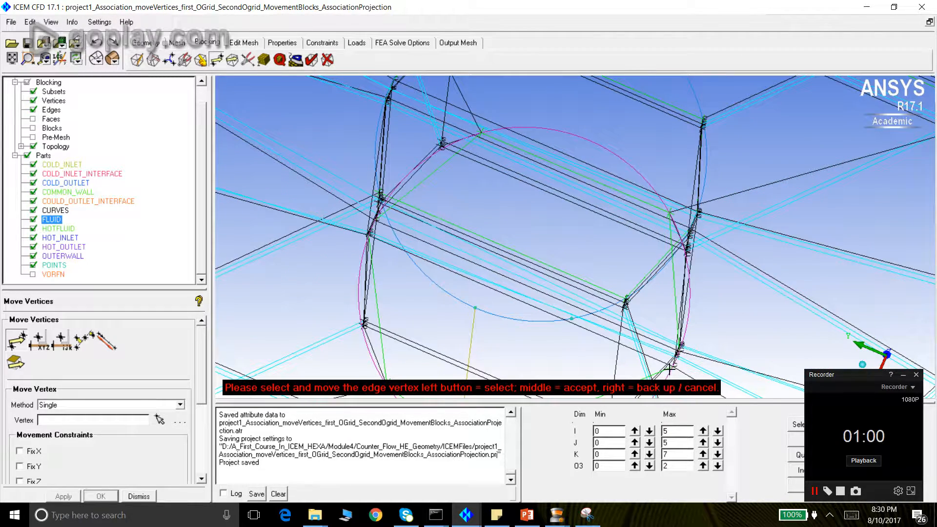
pyautogui.scroll(-1, 649, 297)
pyautogui.moveTo(654, 339); pyautogui.dragTo(643, 364)
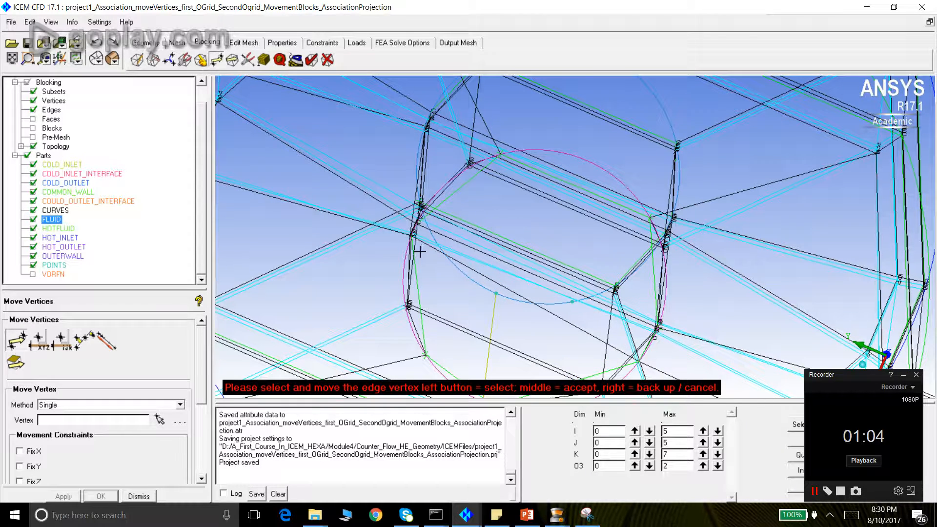
# Redistribute the vertices along the left side of the near pink circle and end the vertex selection
pyautogui.scroll(1, 415, 239)
pyautogui.scroll(1, 416, 238)
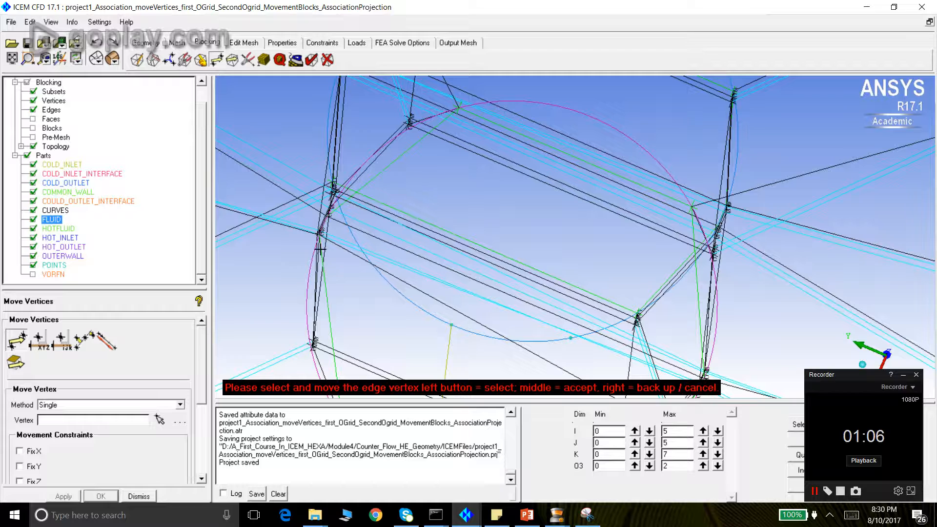
pyautogui.moveTo(321, 235); pyautogui.dragTo(340, 309)
pyautogui.rightClick(340, 307)
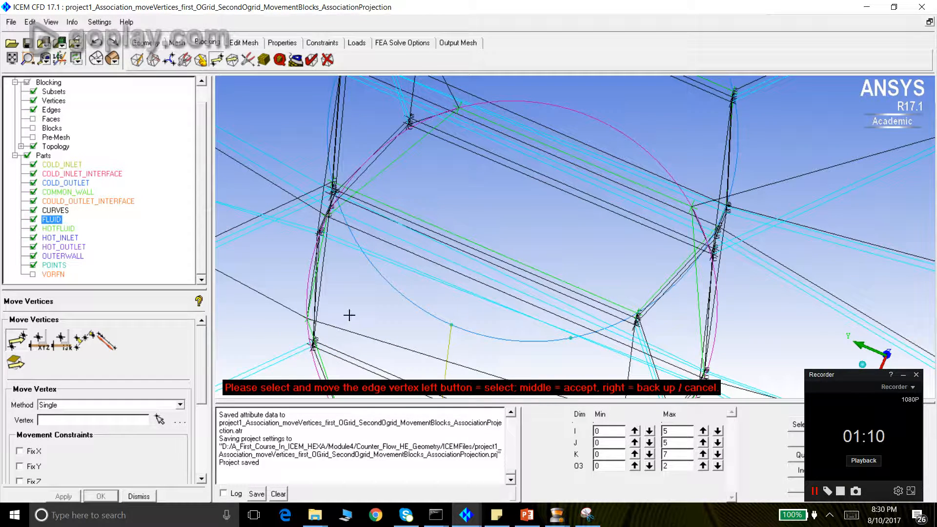
pyautogui.moveTo(329, 217); pyautogui.dragTo(559, 306)
pyautogui.middleClick(308, 188)
pyautogui.moveTo(604, 266); pyautogui.dragTo(519, 269)
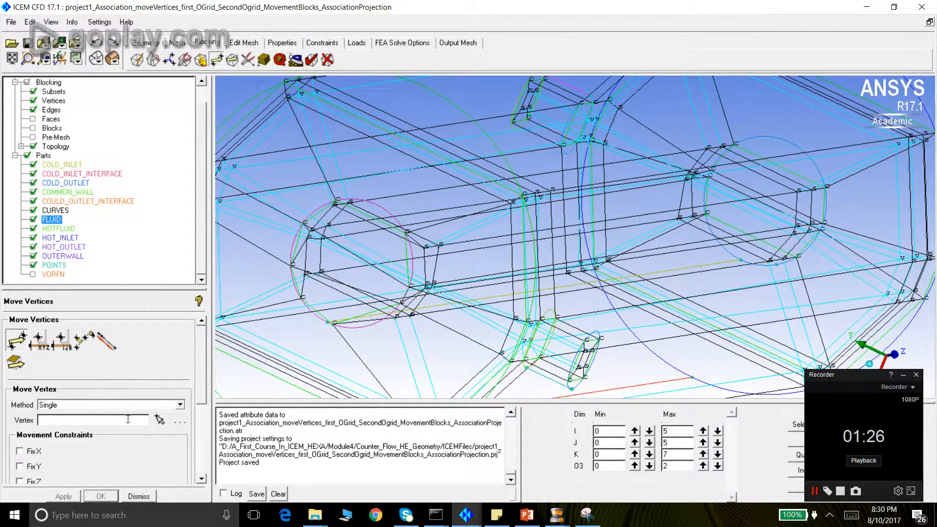
# Adjust the lower-left and lower-right vertices of the inner block near the pink circle
pyautogui.click(159, 420)
pyautogui.moveTo(312, 279); pyautogui.dragTo(331, 271)
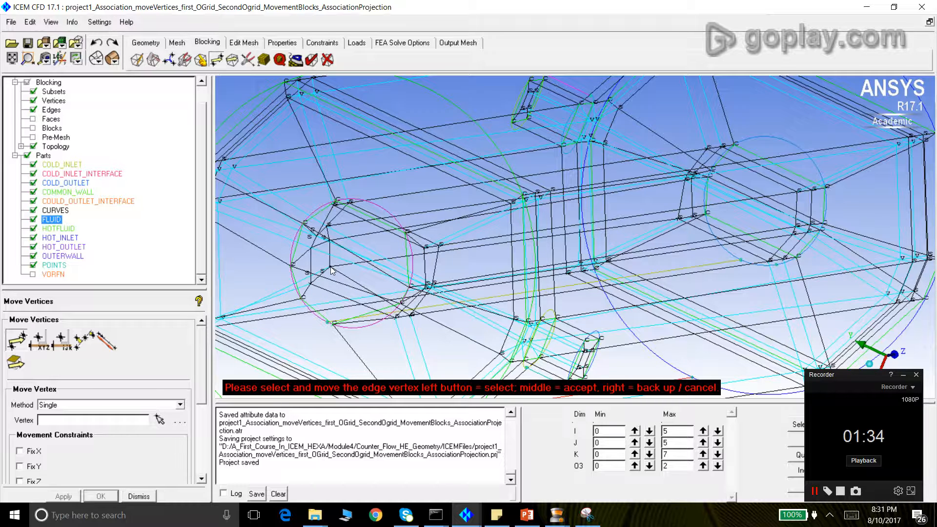
pyautogui.moveTo(408, 320)
pyautogui.mouseDown()
pyautogui.moveTo(417, 315)
pyautogui.moveTo(394, 323)
pyautogui.moveTo(423, 313)
pyautogui.mouseUp()
pyautogui.middleClick(433, 267)
pyautogui.moveTo(691, 224)
pyautogui.mouseDown()
pyautogui.moveTo(674, 232)
pyautogui.moveTo(688, 236)
pyautogui.mouseUp()
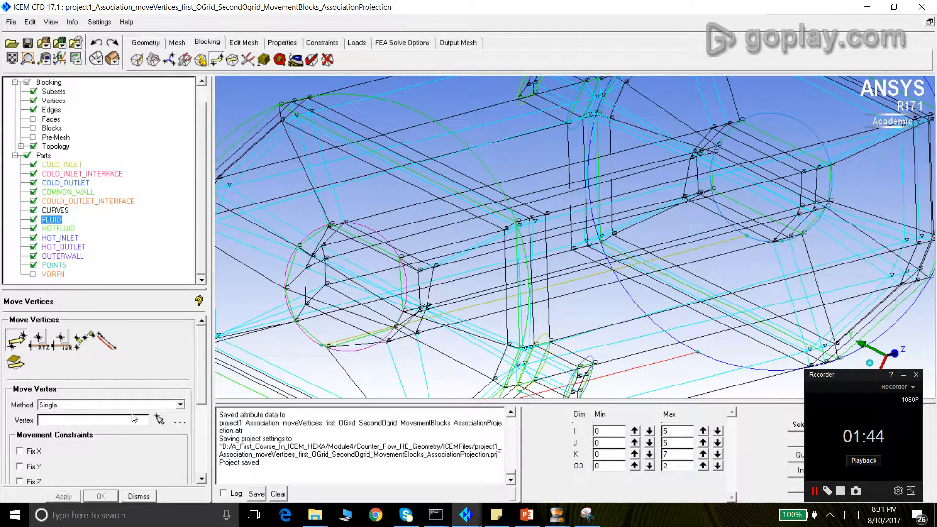
# Reposition the upper-right and lower-right vertices along the far blue inner circle and finish moving vertices
pyautogui.click(160, 420)
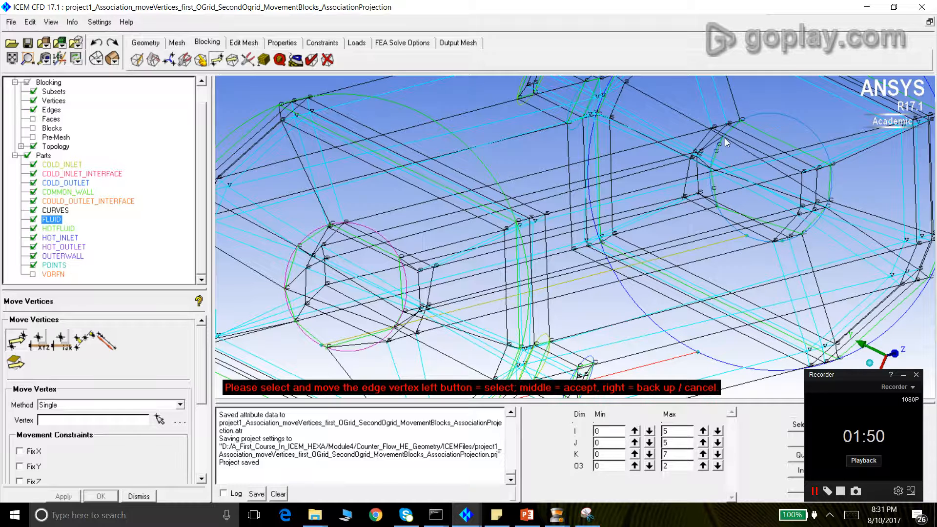
pyautogui.moveTo(828, 167); pyautogui.dragTo(830, 157)
pyautogui.moveTo(824, 207); pyautogui.dragTo(805, 245)
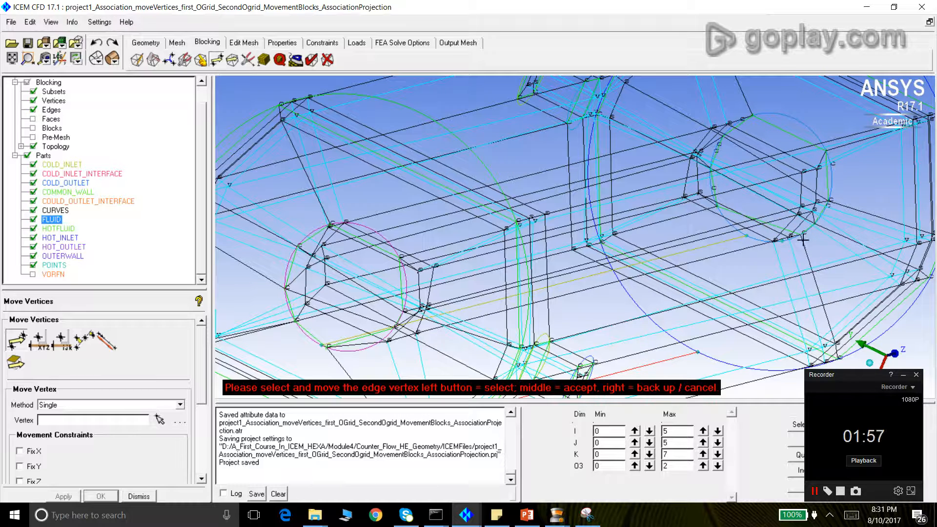
pyautogui.middleClick(653, 186)
pyautogui.click(144, 496)
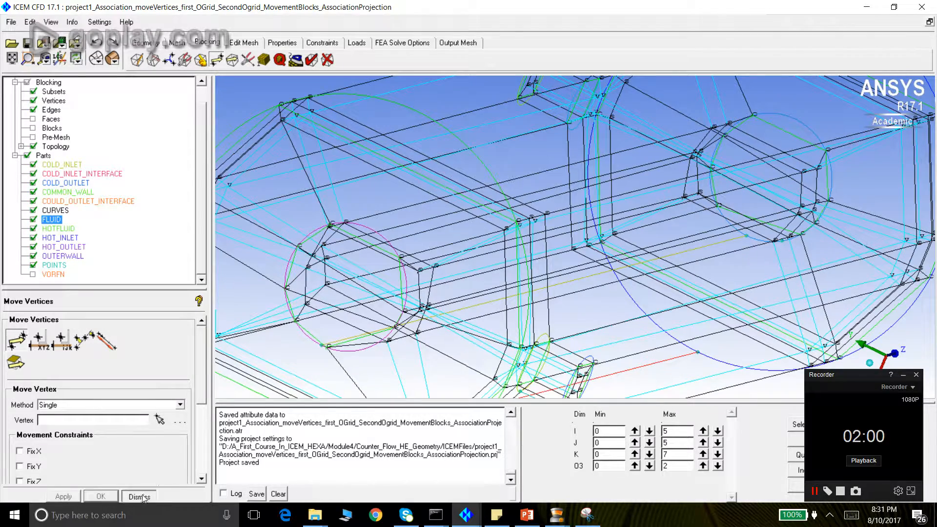
# Inspect the adjusted blocking end-on and from the side to check the vertex placement on the inner circles
pyautogui.scroll(-5, 376, 330)
pyautogui.moveTo(377, 331); pyautogui.dragTo(441, 306)
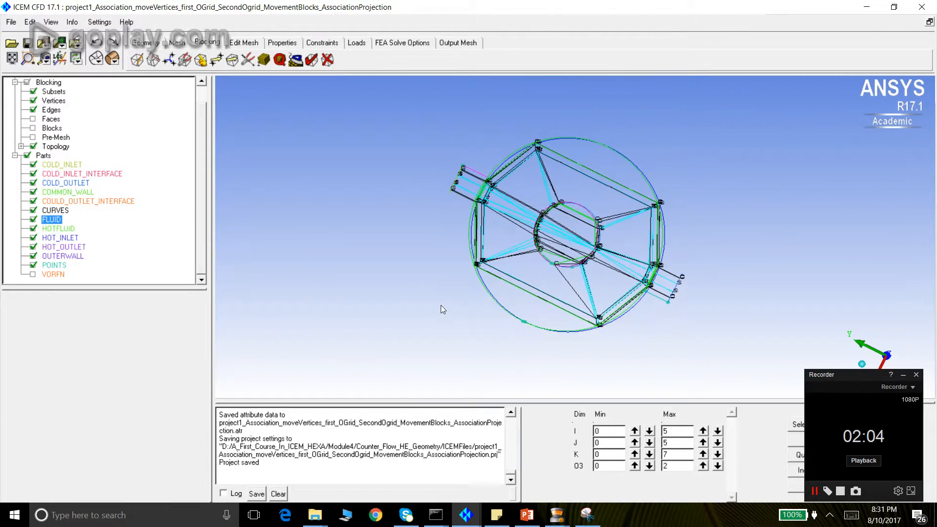
pyautogui.scroll(2, 545, 245)
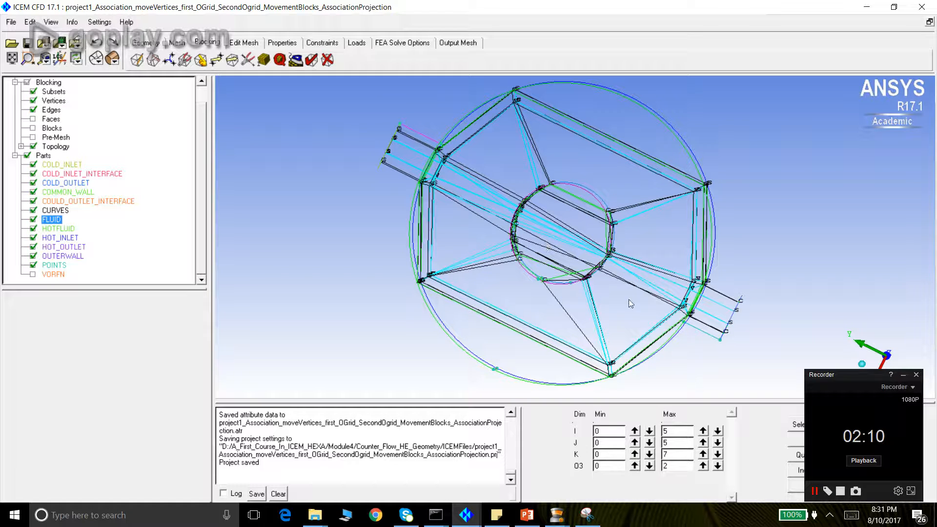
pyautogui.scroll(1, 558, 212)
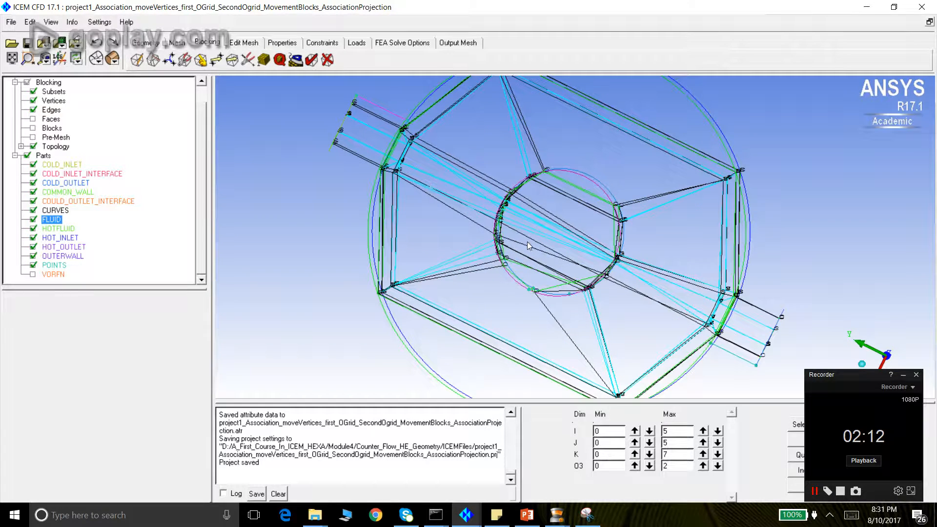
pyautogui.scroll(-2, 591, 224)
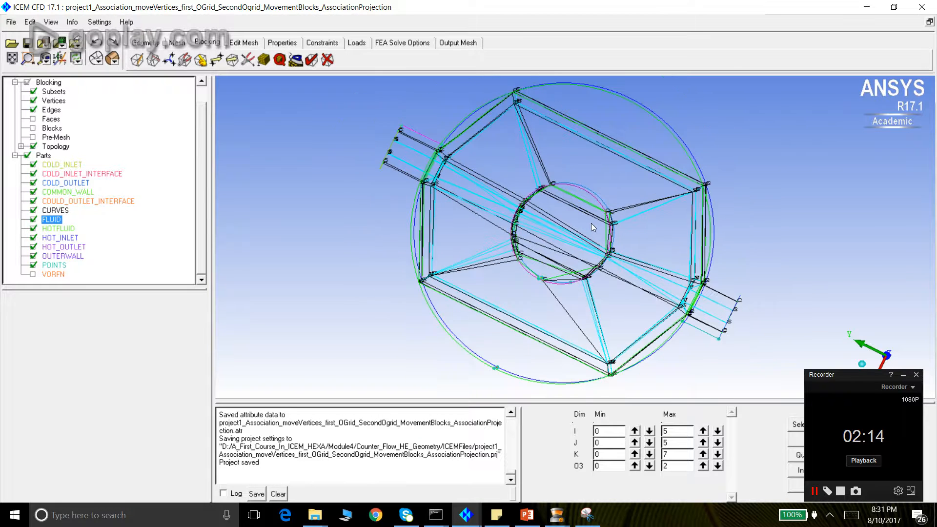
pyautogui.scroll(2, 591, 224)
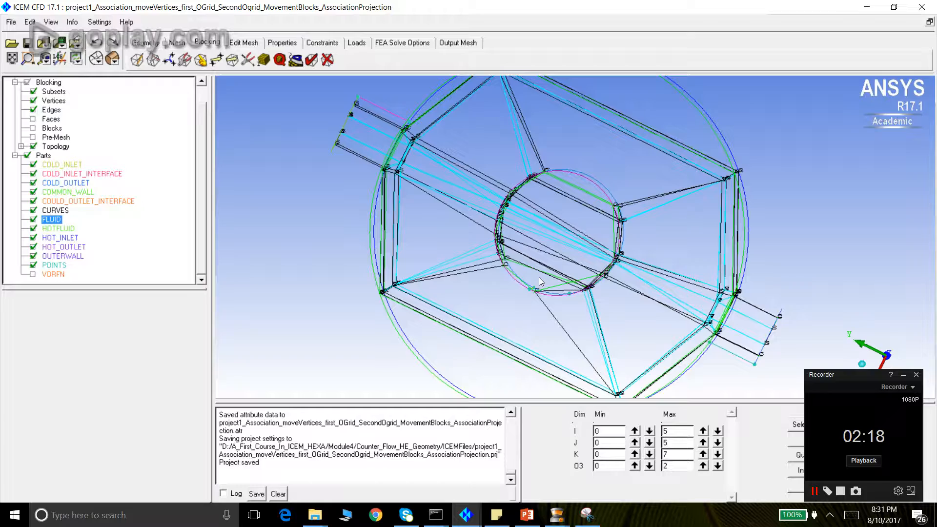
pyautogui.moveTo(539, 277); pyautogui.dragTo(455, 270)
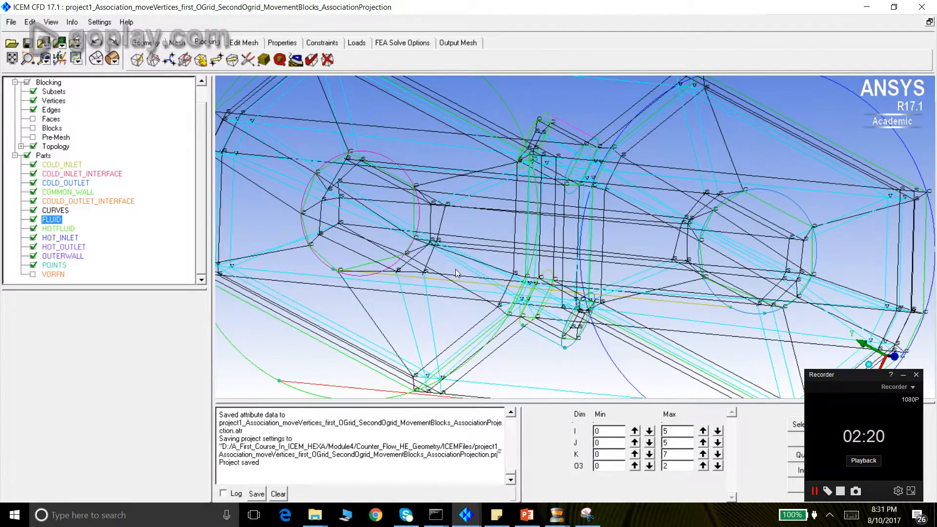
pyautogui.scroll(-2, 561, 236)
pyautogui.moveTo(561, 235); pyautogui.dragTo(461, 245)
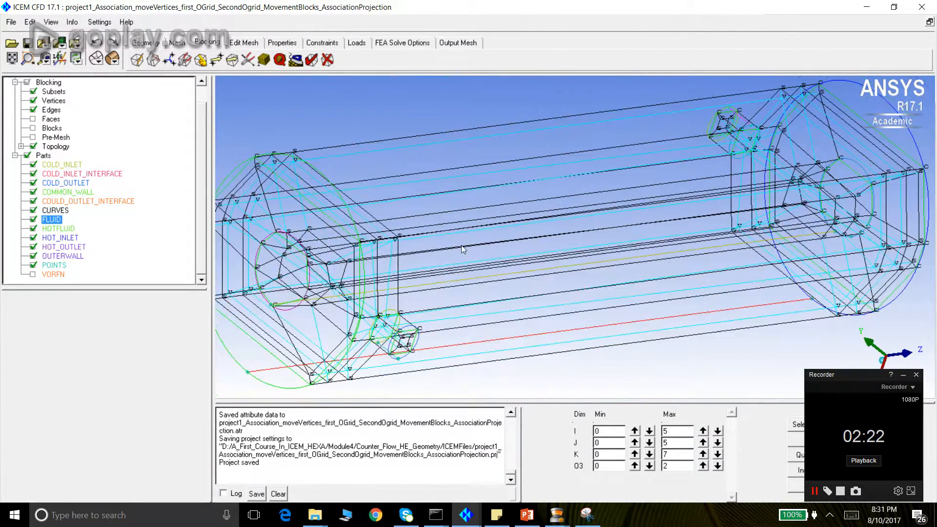
pyautogui.scroll(-1, 537, 274)
pyautogui.moveTo(537, 277); pyautogui.dragTo(747, 262)
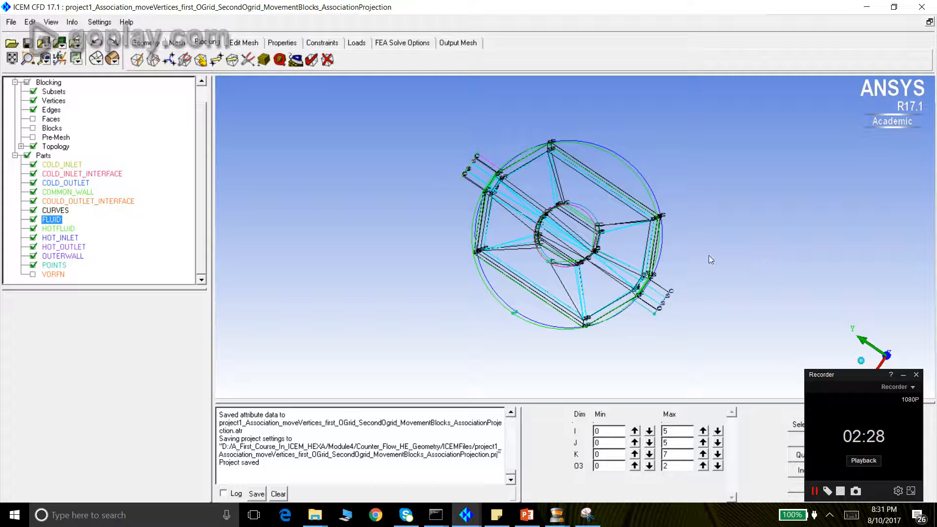
# Hide the FLUID and OUTERWALL parts so that only the inner cylinder's blocking is shown
pyautogui.click(33, 219)
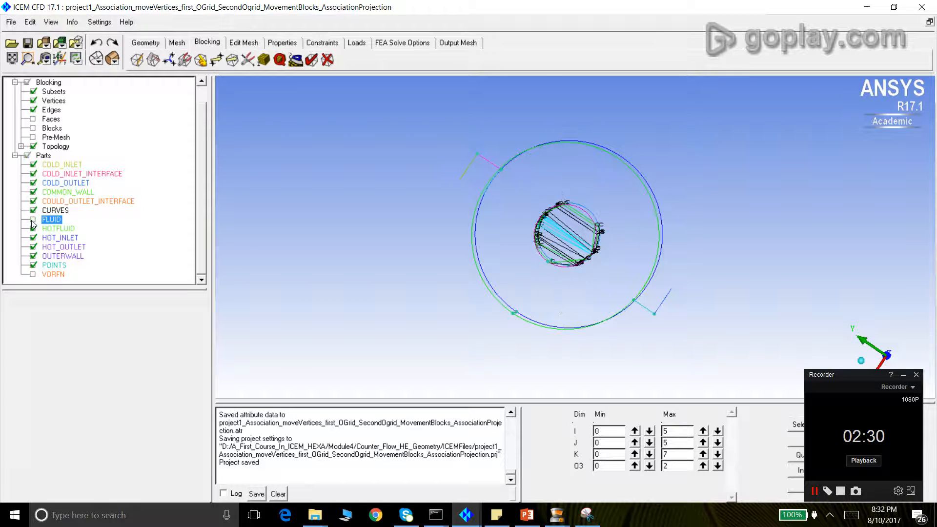
pyautogui.scroll(3, 556, 213)
pyautogui.click(34, 256)
pyautogui.moveTo(567, 209); pyautogui.dragTo(552, 227)
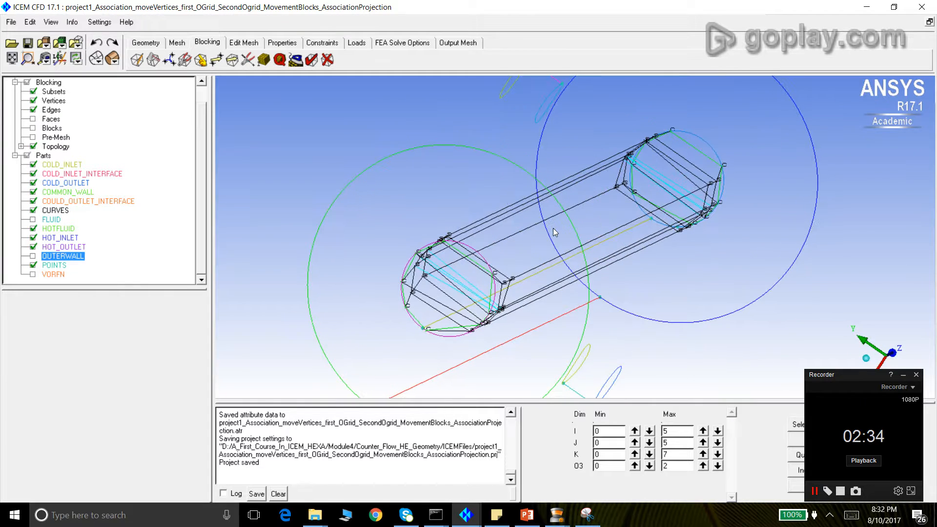
# Snap-project all visible vertices onto their associated geometry and close the blocking associations
pyautogui.click(200, 60)
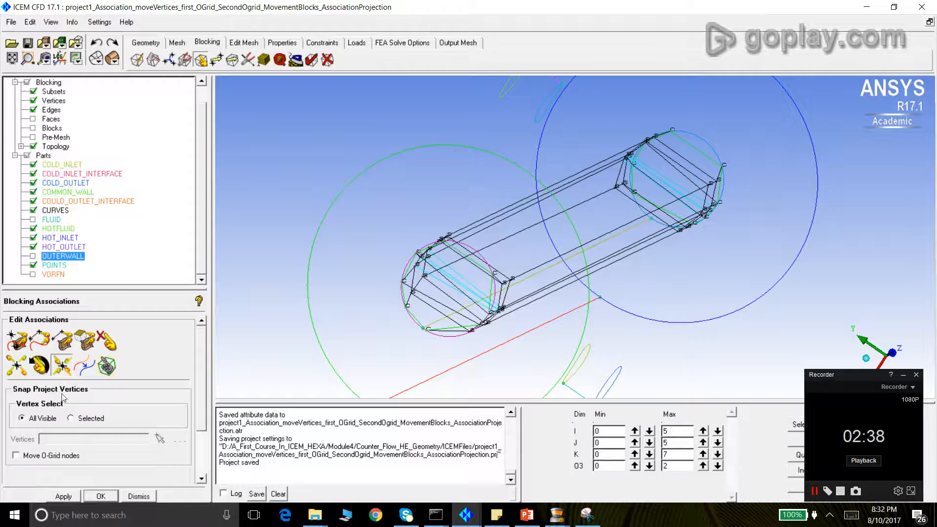
pyautogui.click(63, 497)
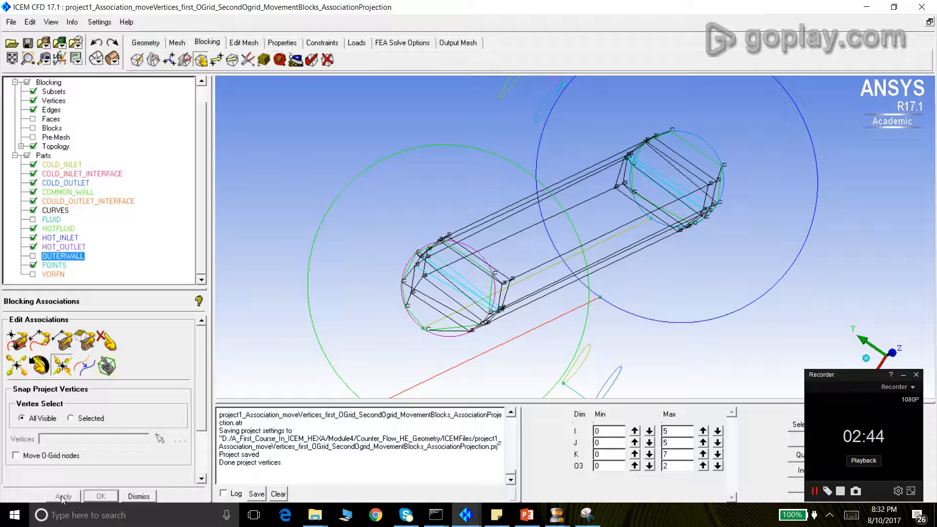
pyautogui.click(134, 496)
pyautogui.moveTo(394, 265); pyautogui.dragTo(412, 252)
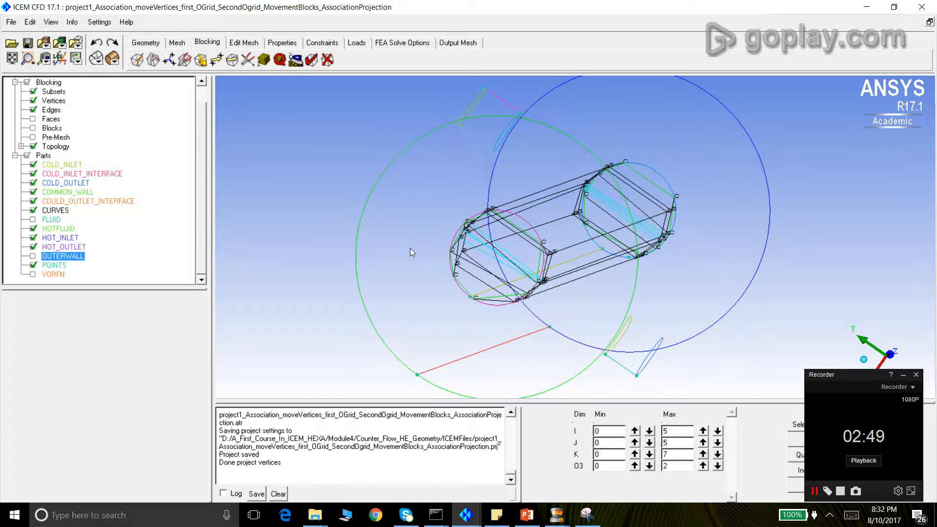
# Set the edge mesh parameters of the inner cylinder's upper axial edge to 12 nodes
pyautogui.click(263, 60)
pyautogui.click(70, 339)
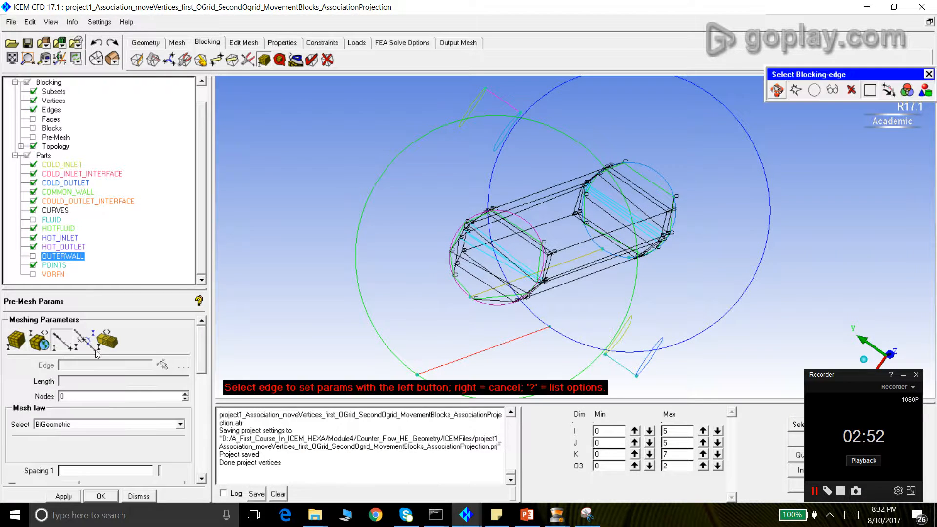
pyautogui.click(538, 192)
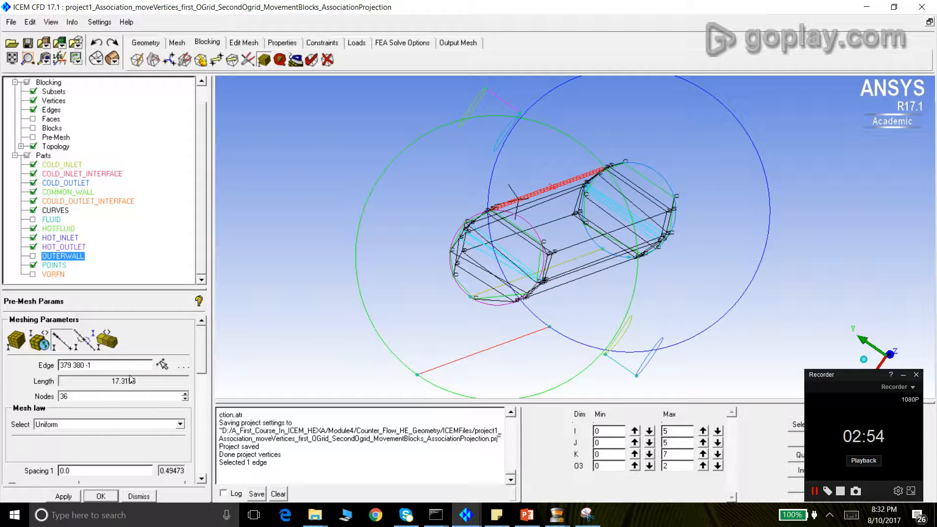
pyautogui.doubleClick(109, 398)
pyautogui.write('12')
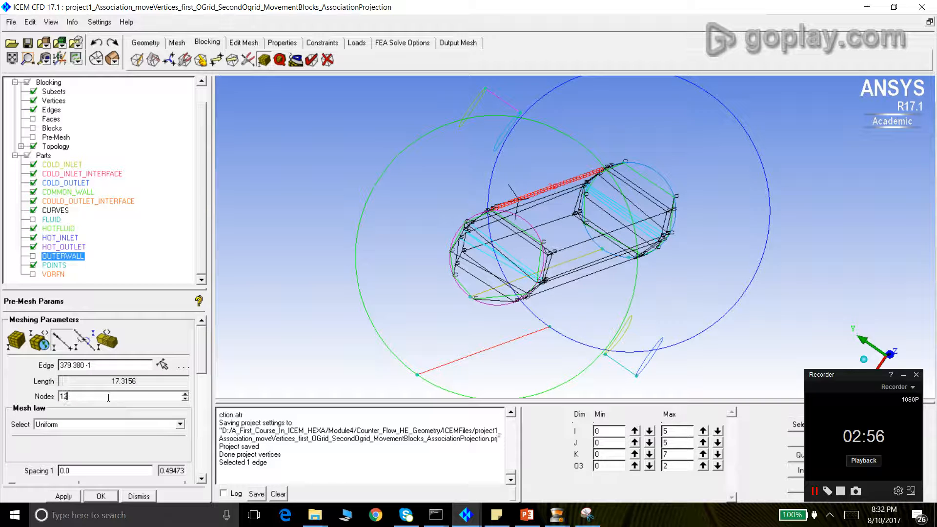
# Enable Copy Parameters for the edge meshing settings
pyautogui.click(162, 365)
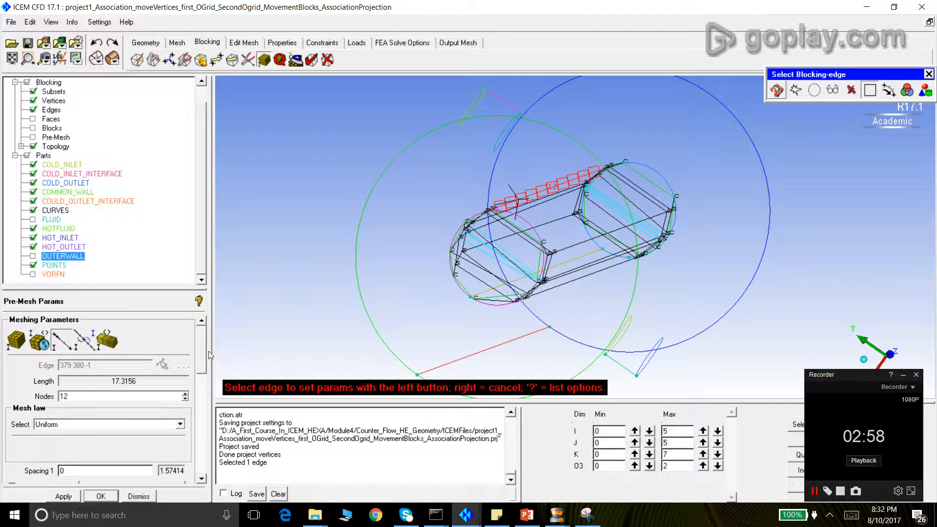
pyautogui.scroll(-6, 209, 412)
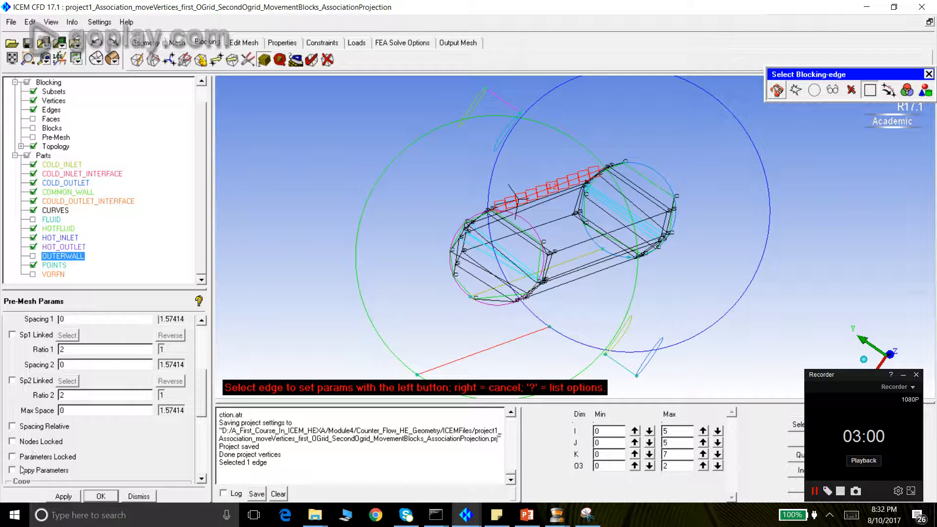
pyautogui.click(22, 468)
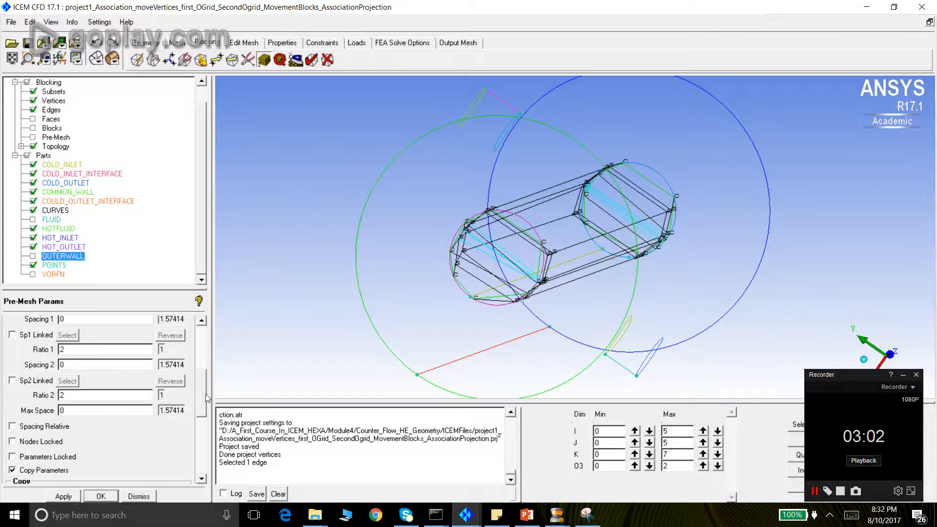
# Show the FLUID part's blocking and set the radial edges between the outer and inner circles to 12 nodes
pyautogui.scroll(6, 207, 381)
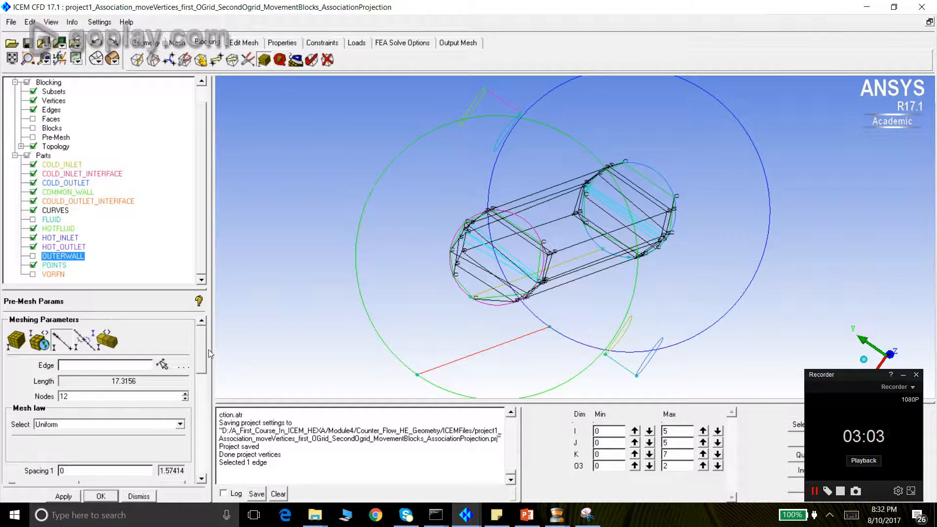
pyautogui.click(33, 220)
pyautogui.click(163, 365)
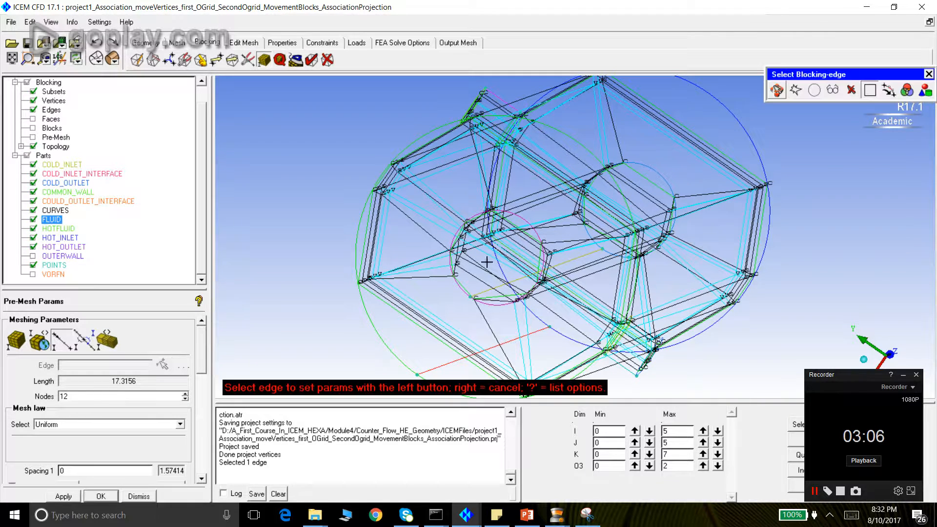
pyautogui.click(440, 200)
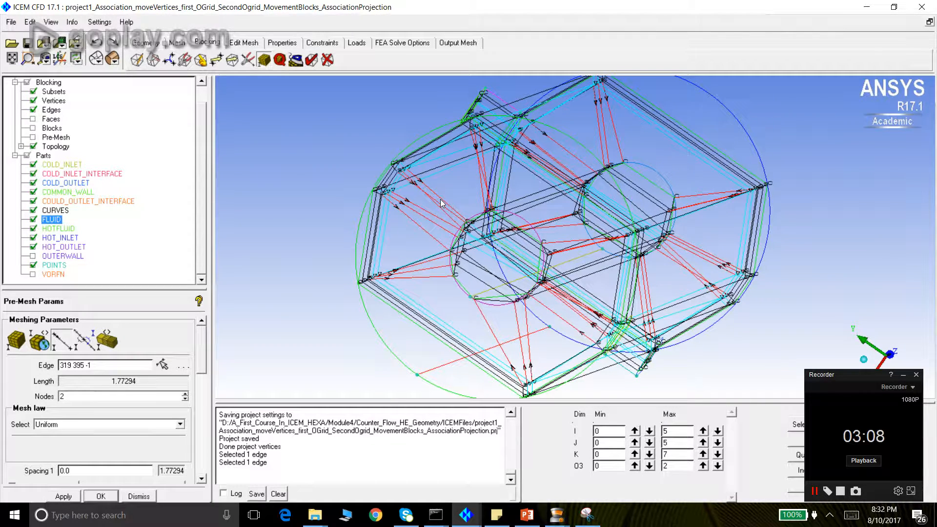
pyautogui.doubleClick(125, 394)
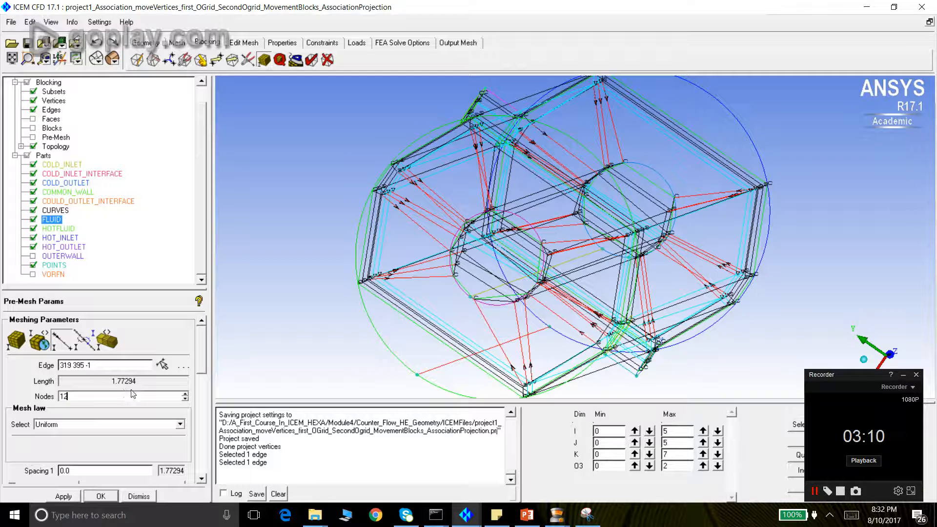
pyautogui.write('12')
pyautogui.press('Return')
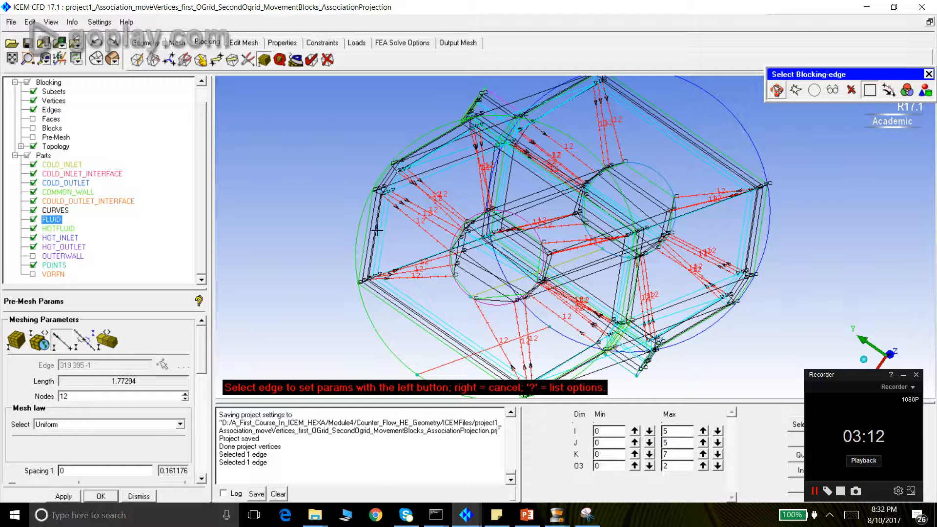
# Set the group of outer-side edges containing edge 249 70 to 12 nodes
pyautogui.click(371, 223)
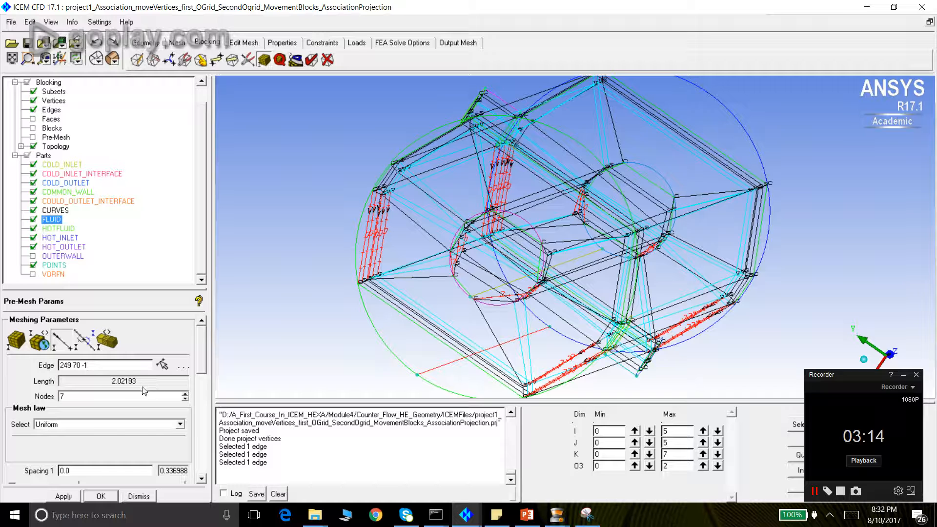
pyautogui.click(125, 398)
pyautogui.write('12')
pyautogui.press('Return')
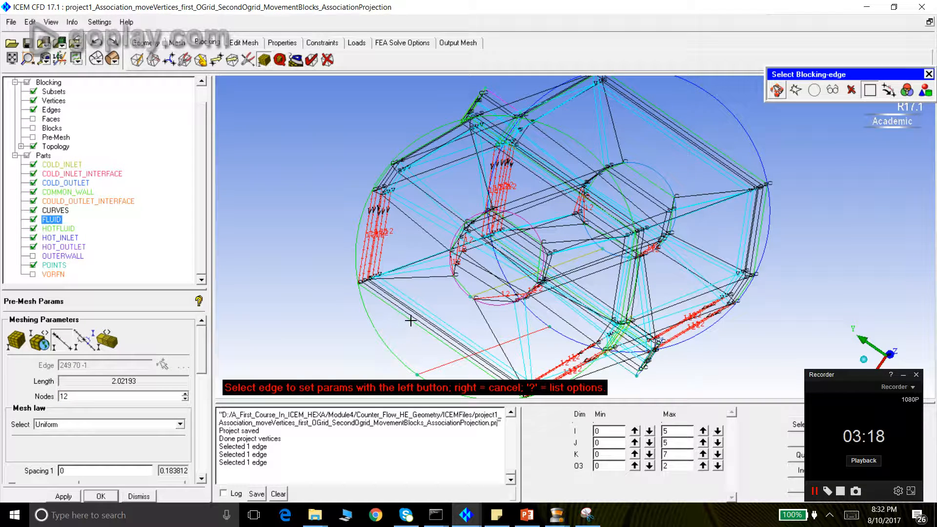
# Check the node distribution on the long lower outer edge, the radial edges and the axial edges of the blocking
pyautogui.click(410, 322)
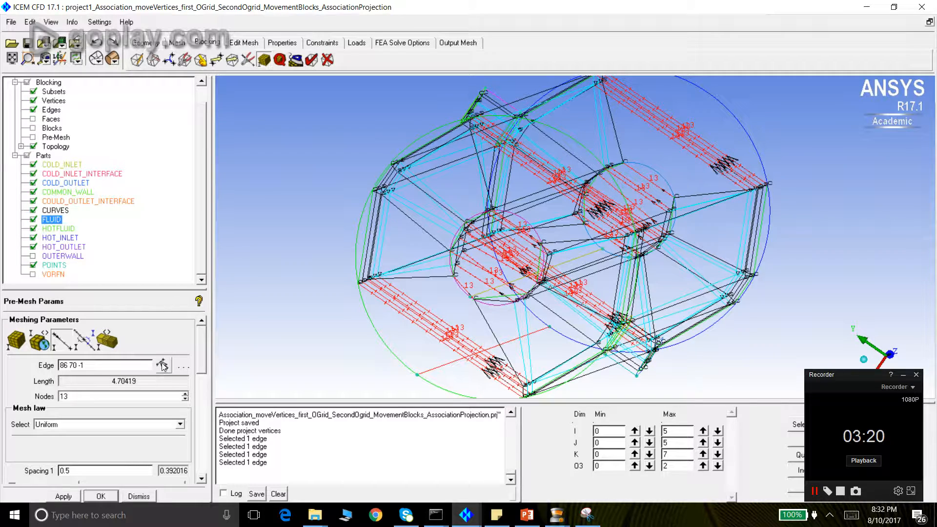
pyautogui.click(162, 366)
pyautogui.click(479, 318)
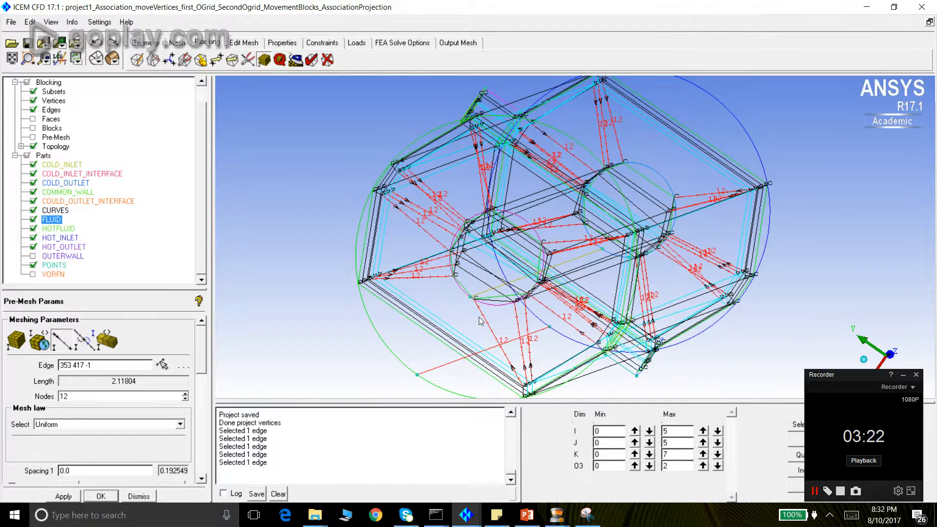
pyautogui.click(163, 365)
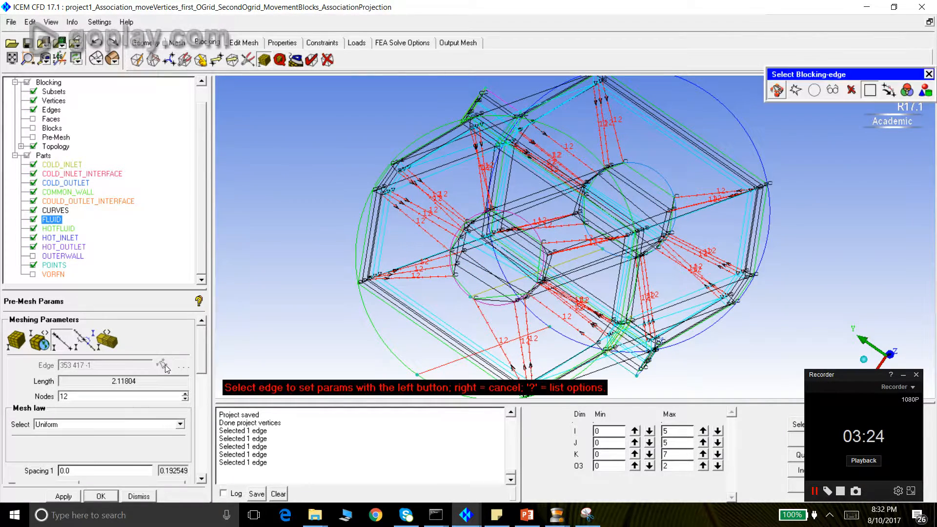
pyautogui.click(444, 152)
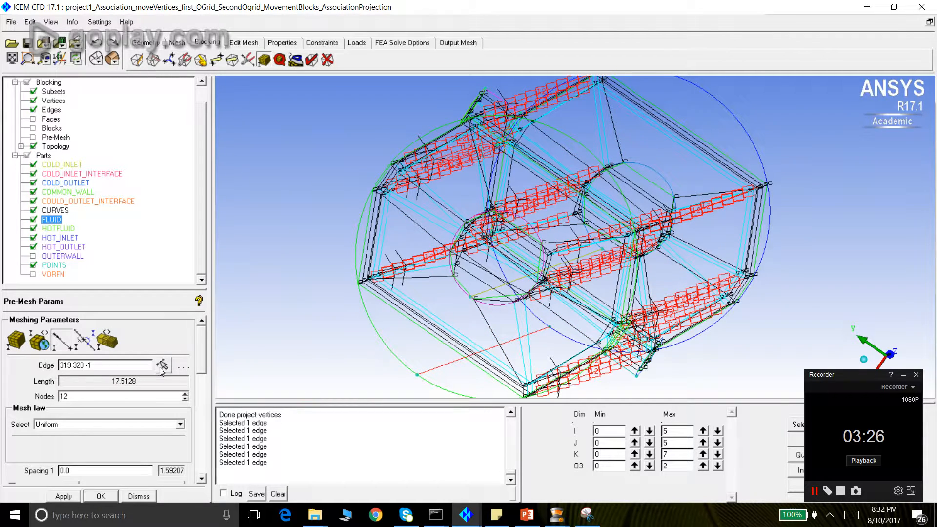
pyautogui.click(610, 131)
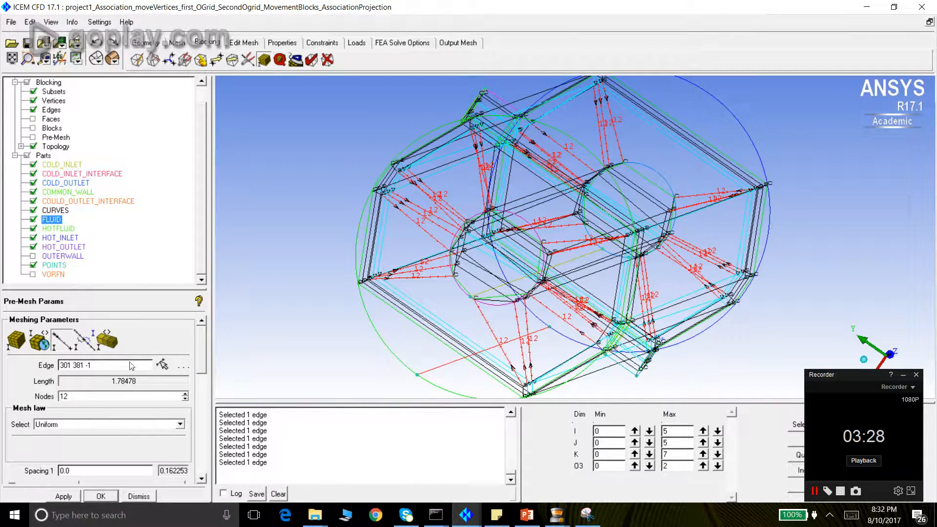
# Set the group of upper outer edges containing edge 109 213 to 12 nodes
pyautogui.click(163, 365)
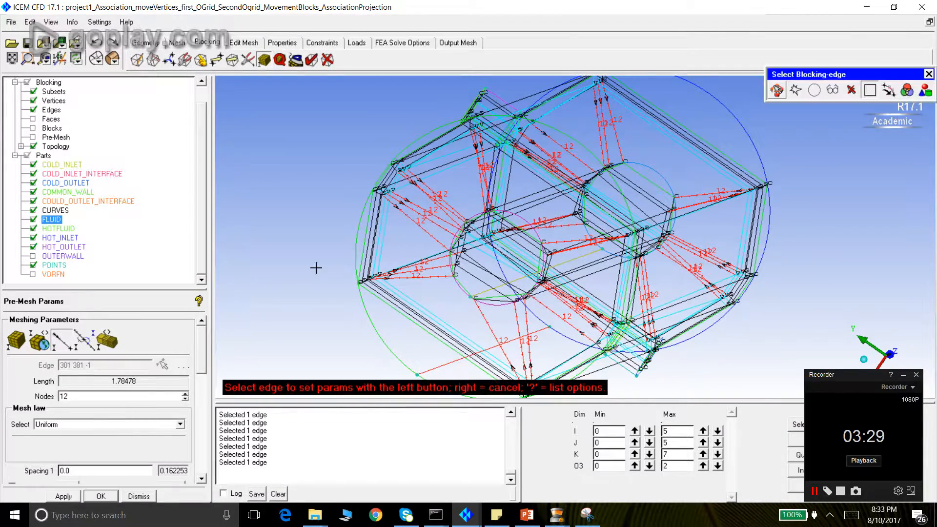
pyautogui.click(420, 150)
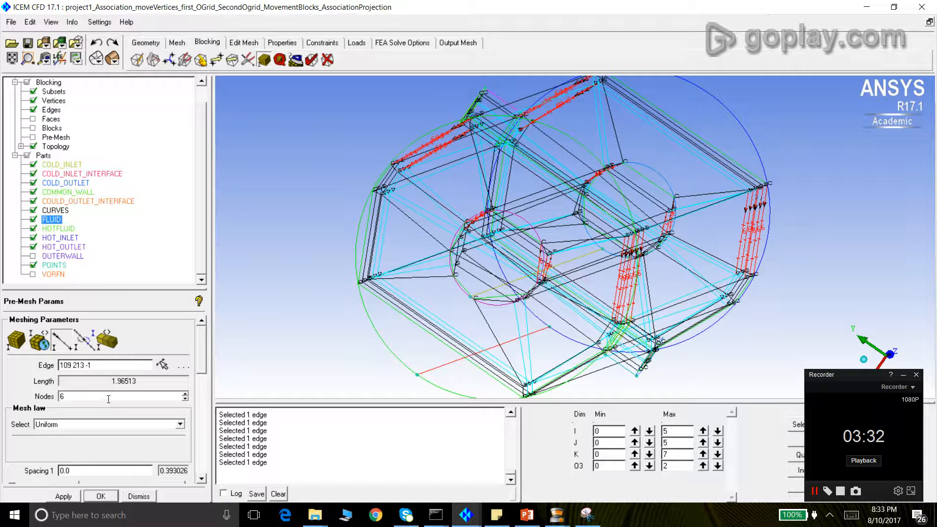
pyautogui.write('12')
pyautogui.press('Return')
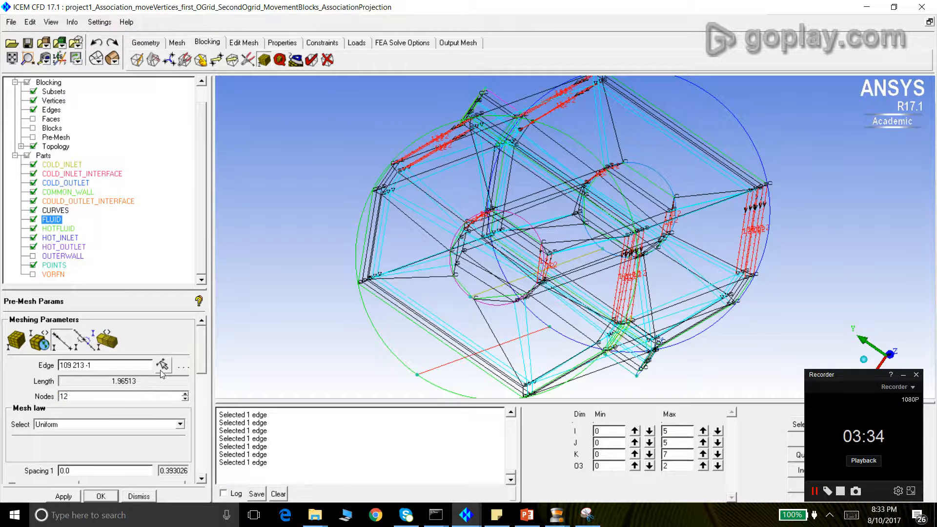
# Set edge 409 410 on the near inner circle to 4 nodes
pyautogui.click(162, 367)
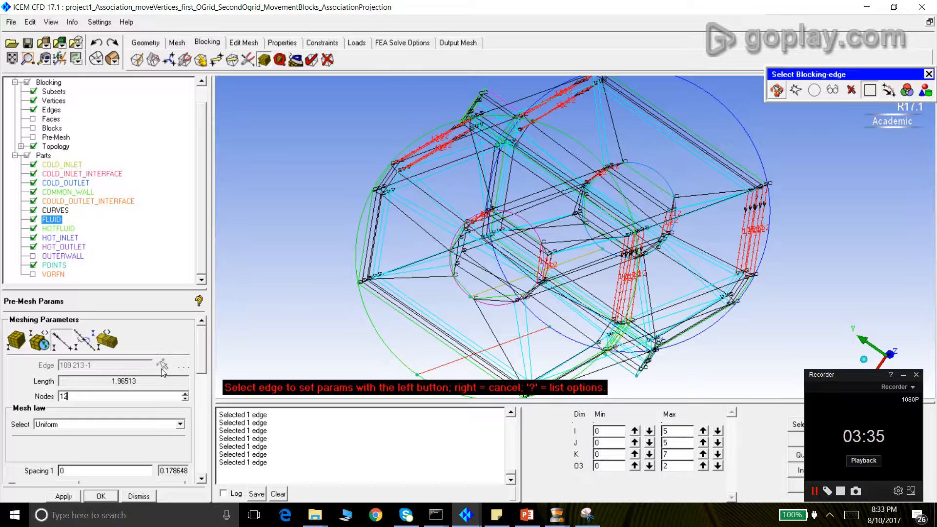
pyautogui.click(456, 245)
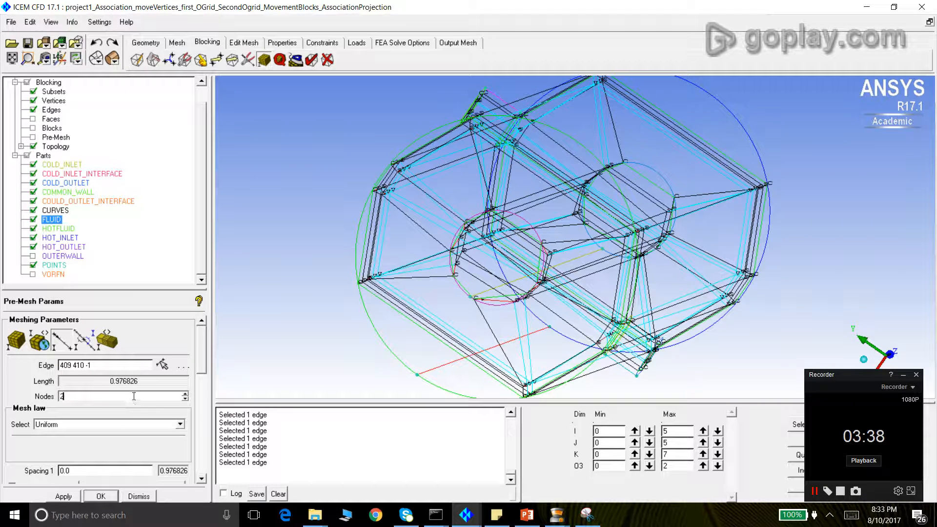
pyautogui.write('4')
pyautogui.press('Return')
# Set edge 417 425 on the near inner circle and its parallel edges to 4 nodes
pyautogui.click(162, 367)
pyautogui.click(463, 290)
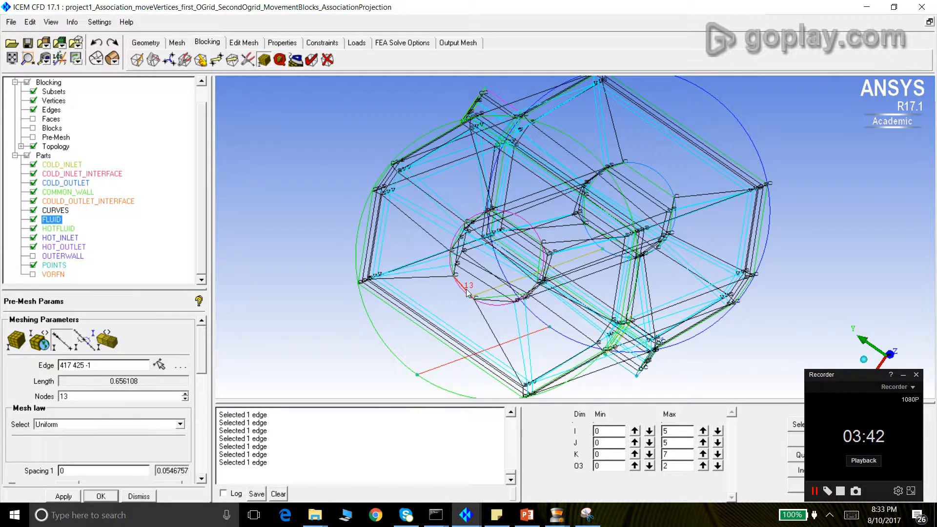
pyautogui.doubleClick(100, 398)
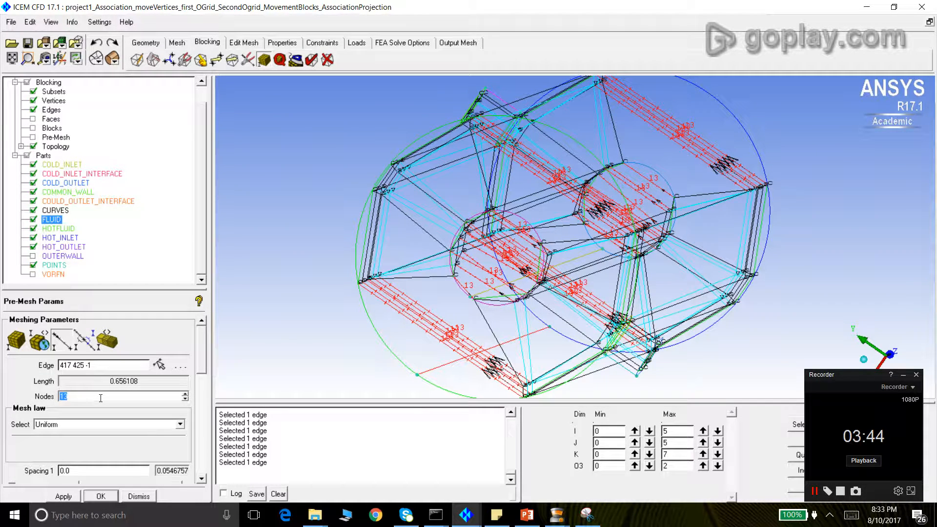
pyautogui.write('4')
pyautogui.press('Return')
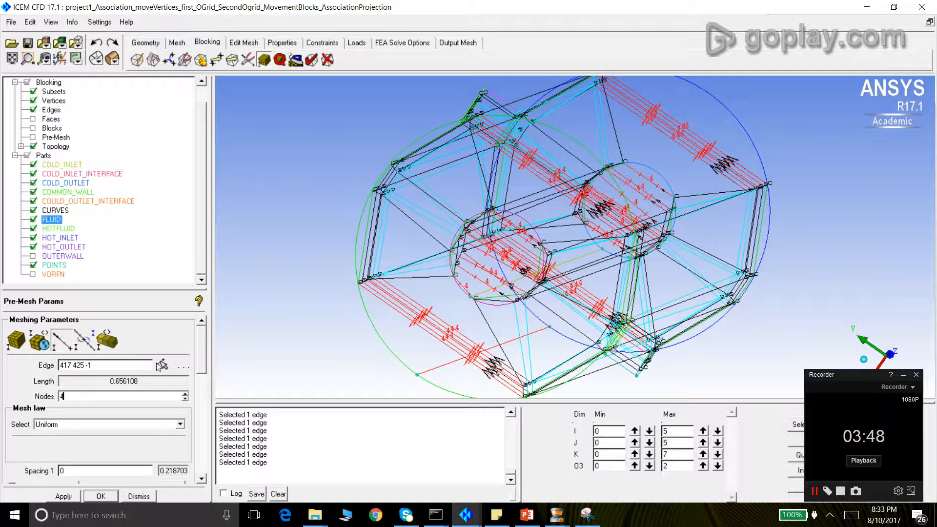
# Set the long lower outer edge 86 70 and its parallel edges to 12 nodes after checking the neighbouring side edges
pyautogui.click(162, 365)
pyautogui.click(405, 329)
pyautogui.click(163, 366)
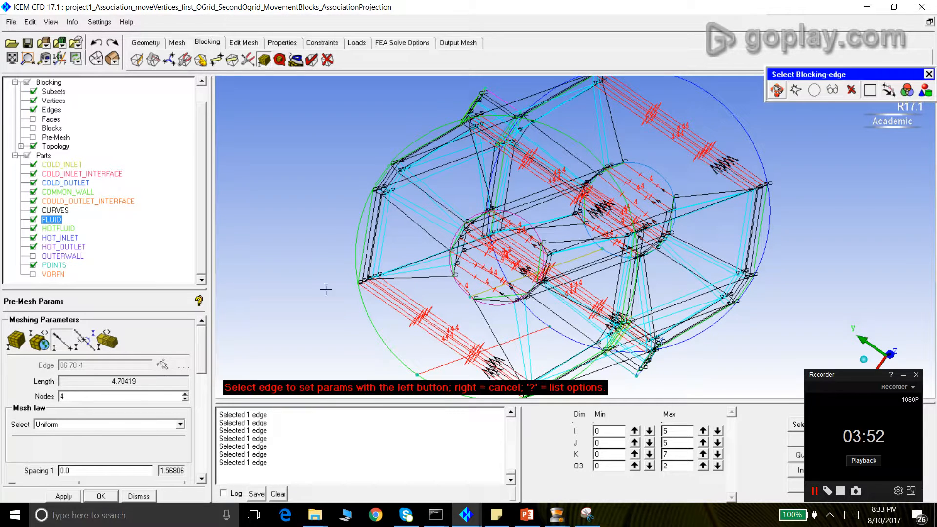
pyautogui.click(371, 223)
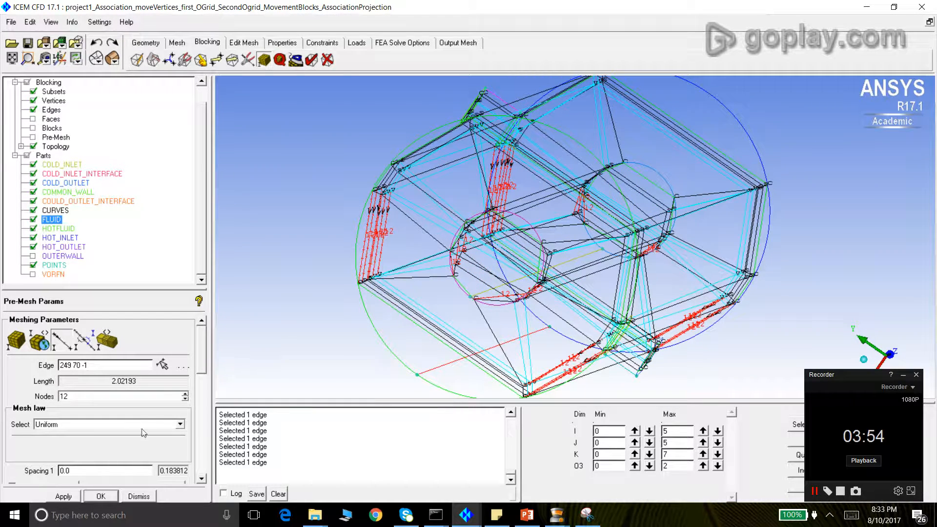
pyautogui.click(163, 365)
pyautogui.click(453, 348)
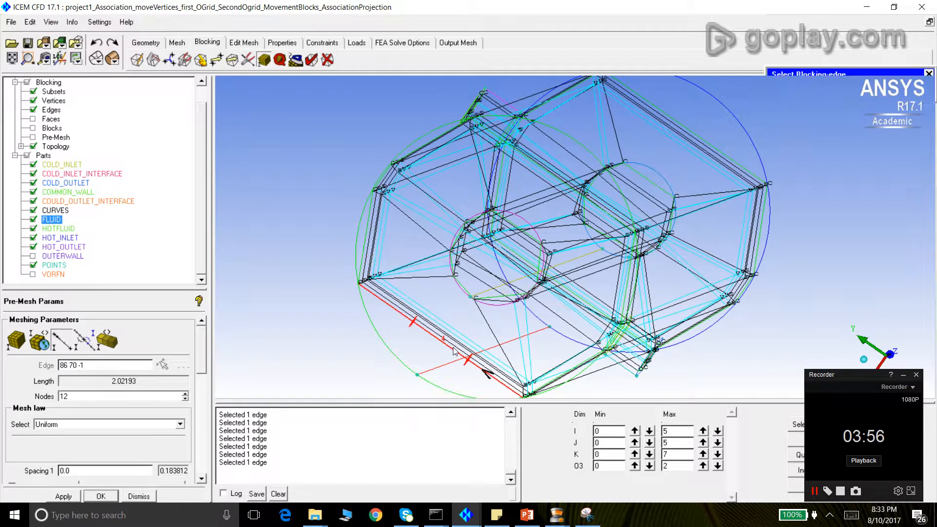
pyautogui.doubleClick(101, 399)
pyautogui.write('12')
pyautogui.press('Return')
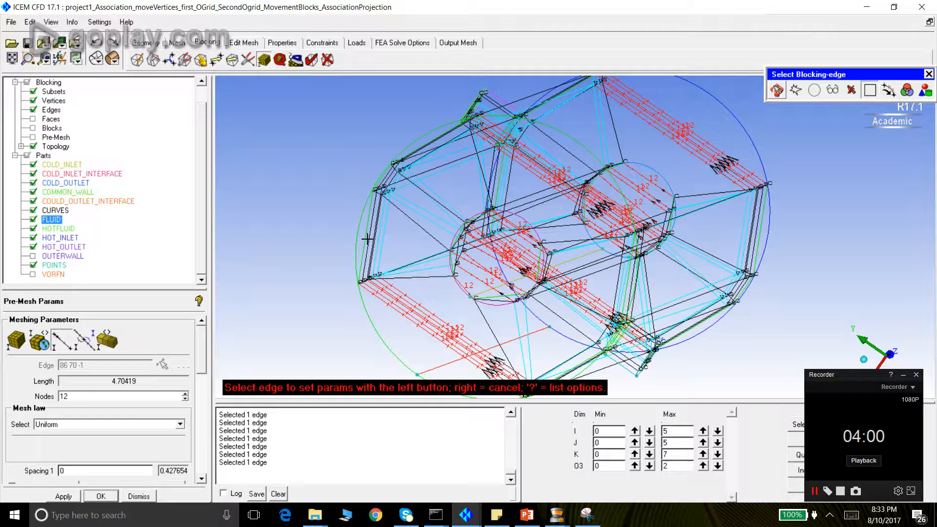
# Check the node counts of the outer-side and upper edges, and set the short corner edges containing edge 201 249 to 12 nodes
pyautogui.click(368, 239)
pyautogui.click(164, 371)
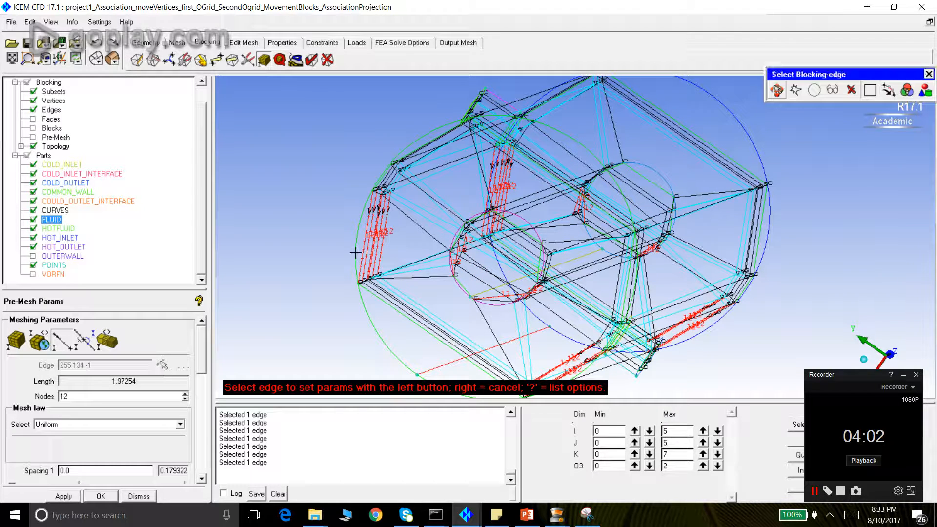
pyautogui.click(422, 150)
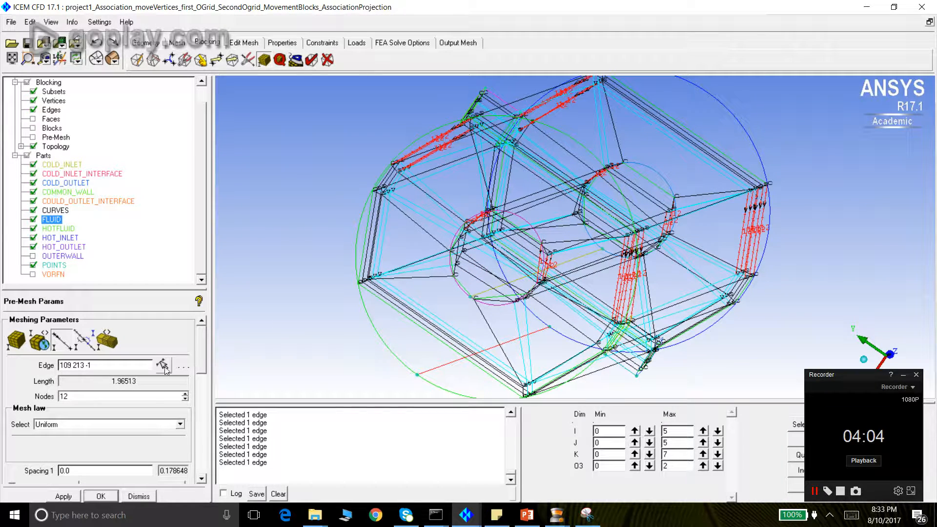
pyautogui.click(164, 367)
pyautogui.click(383, 177)
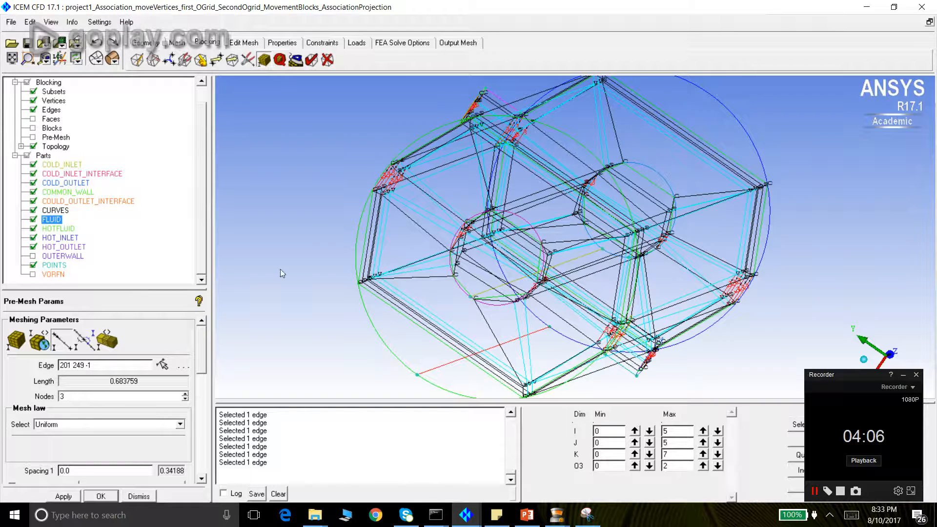
pyautogui.doubleClick(139, 396)
pyautogui.write('12')
pyautogui.press('Return')
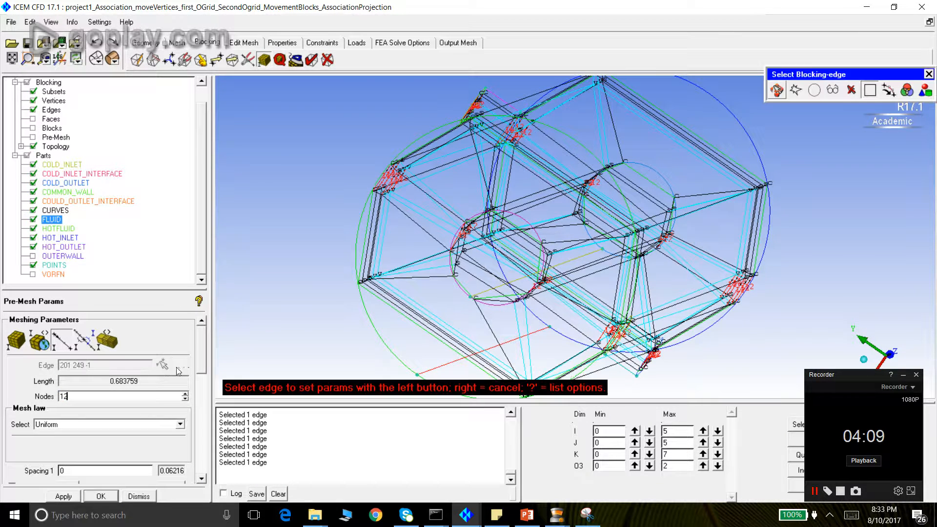
pyautogui.click(613, 293)
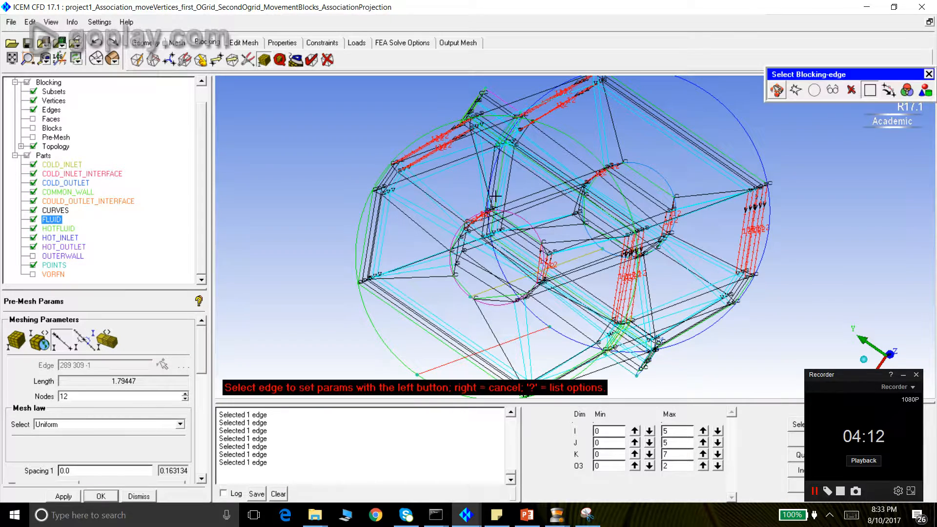
# Check the node counts of edges 289 297, 109 157, 153 157, 294 374 and 260 266, and close the edge parameters
pyautogui.click(527, 172)
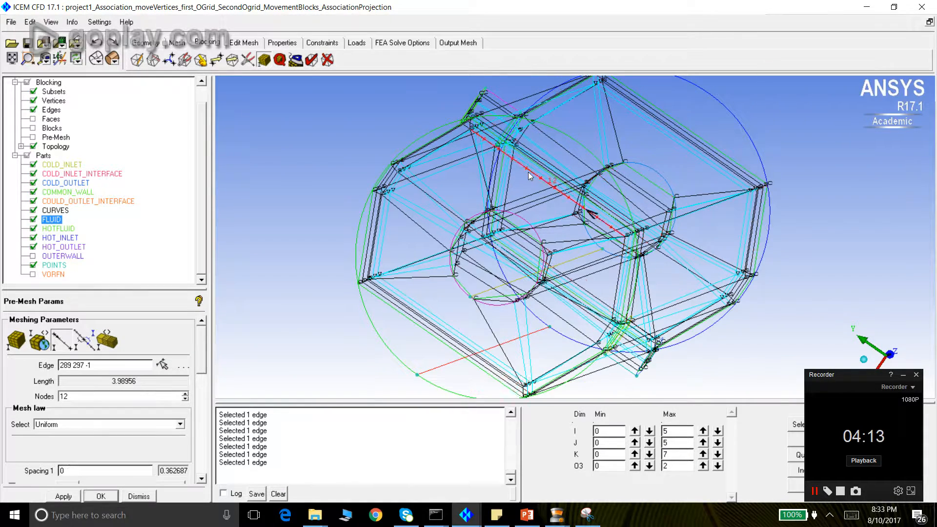
pyautogui.click(163, 365)
pyautogui.click(539, 93)
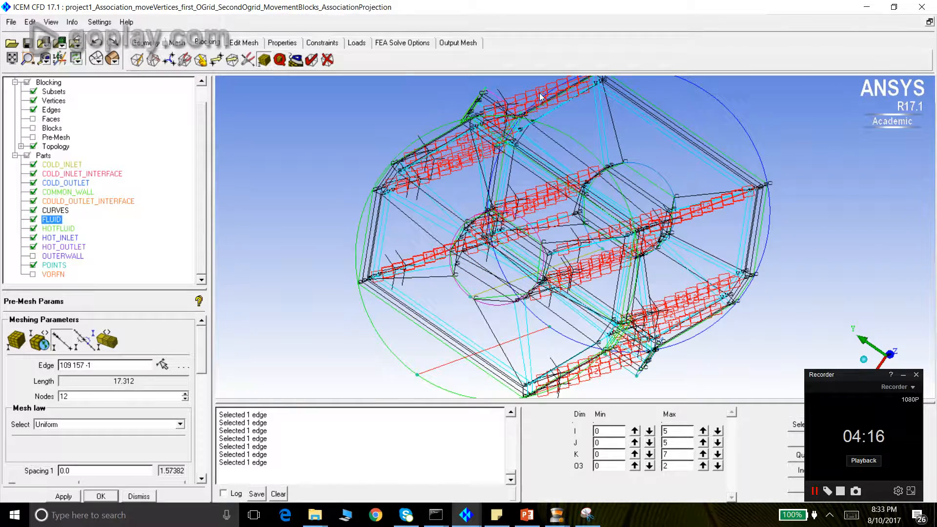
pyautogui.click(163, 364)
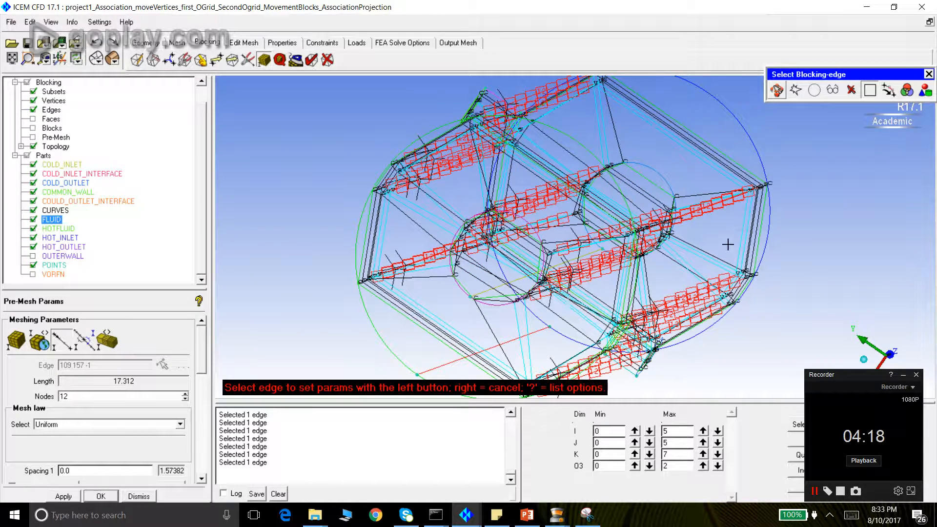
pyautogui.click(692, 143)
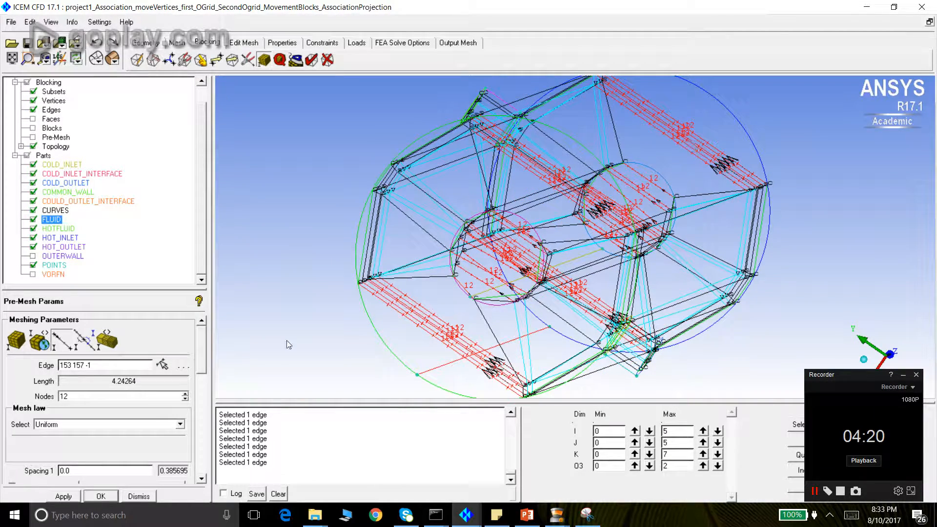
pyautogui.click(163, 364)
pyautogui.click(726, 193)
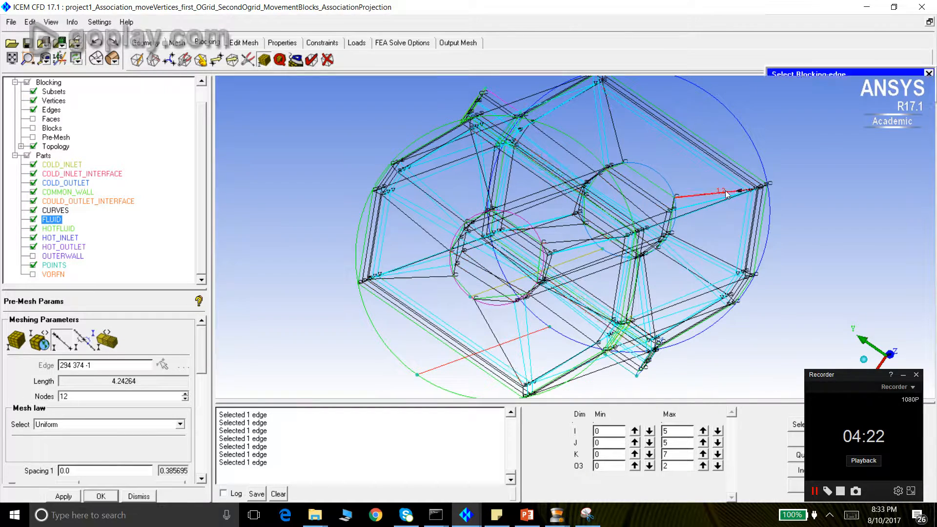
pyautogui.click(163, 365)
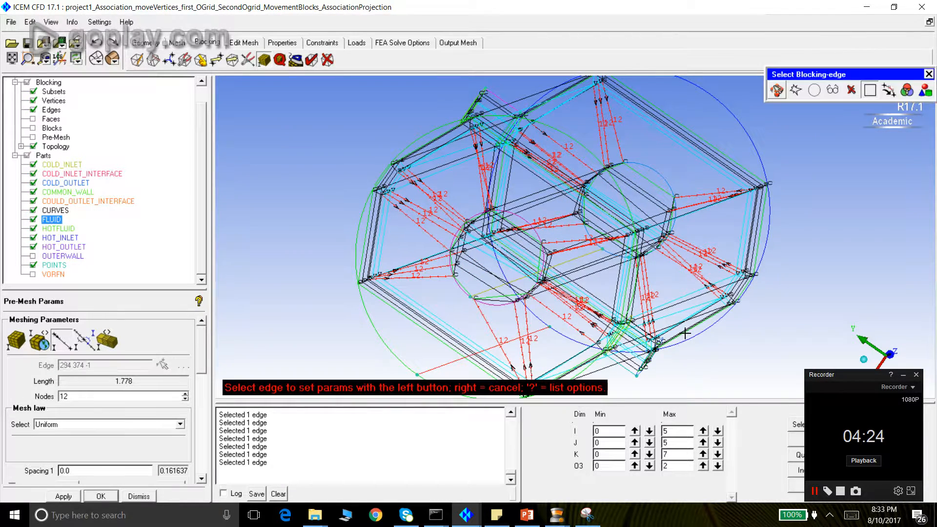
pyautogui.click(687, 324)
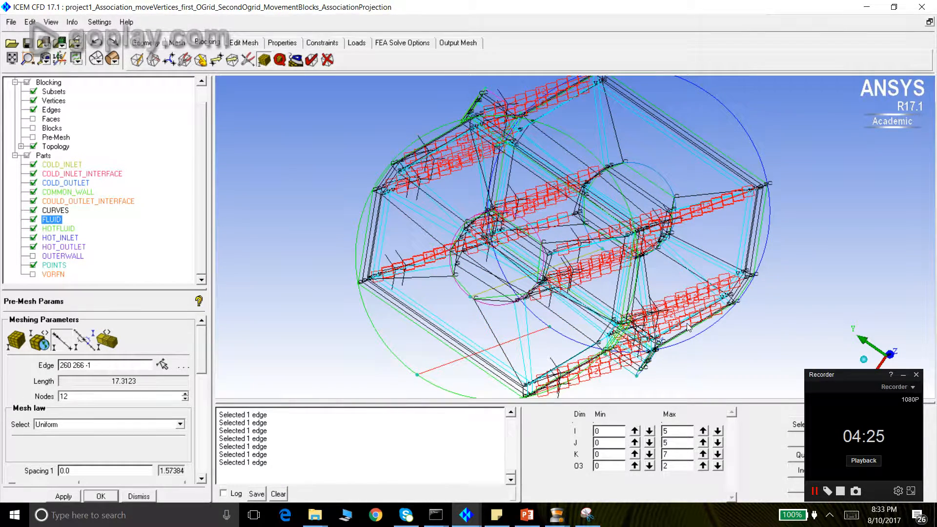
pyautogui.click(137, 496)
# Recompute and display the pre-mesh, including the OUTERWALL part
pyautogui.click(32, 137)
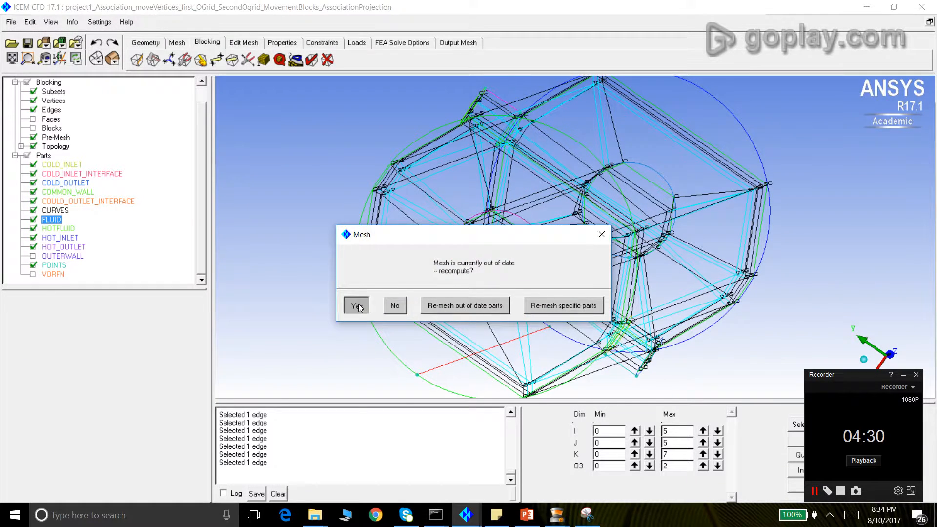
pyautogui.click(359, 303)
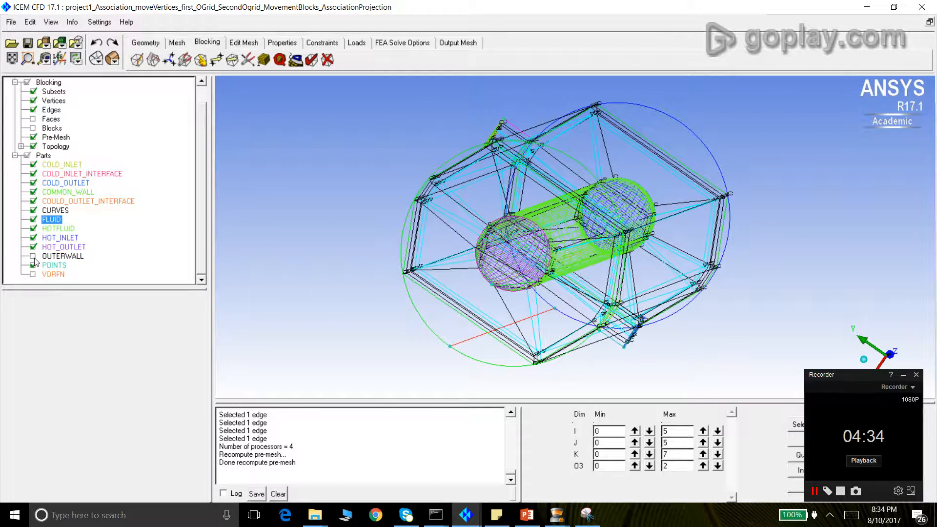
pyautogui.click(33, 256)
pyautogui.moveTo(403, 264); pyautogui.dragTo(444, 249)
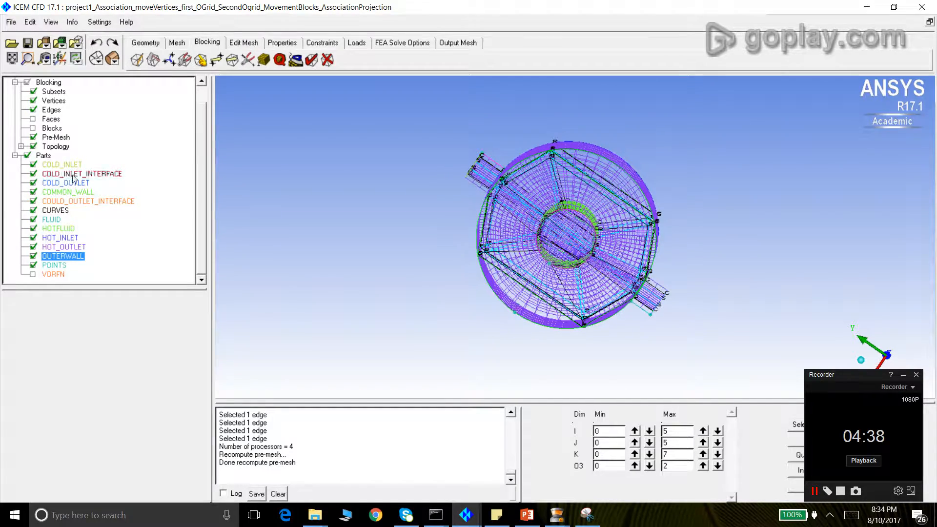
# Hide the blocking edges and vertices, and display the pre-mesh as Solid & Wire
pyautogui.click(33, 110)
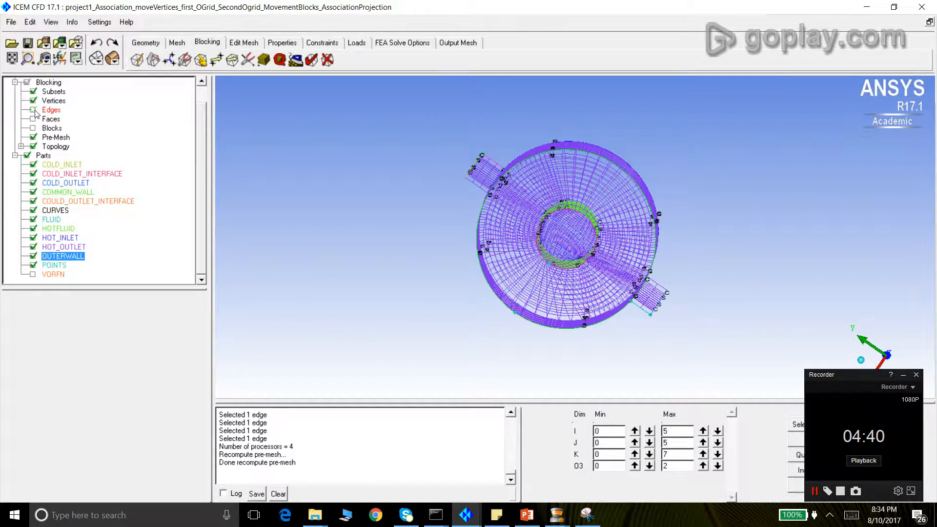
pyautogui.scroll(1, 205, 203)
pyautogui.click(33, 119)
pyautogui.moveTo(459, 300); pyautogui.dragTo(512, 322)
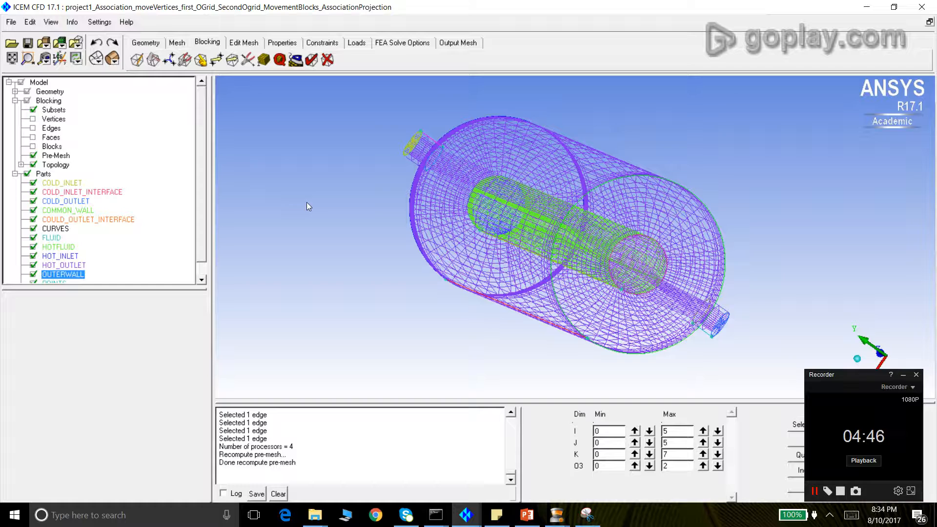
pyautogui.rightClick(57, 158)
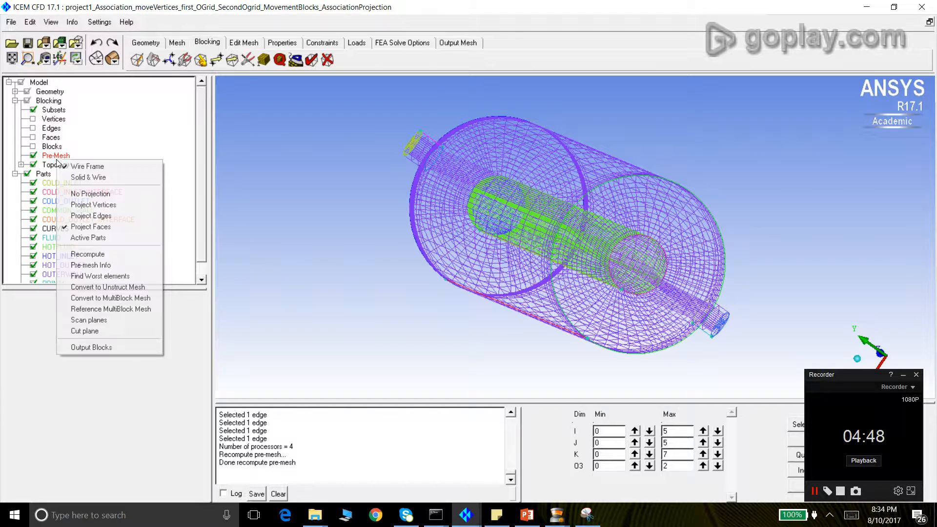
pyautogui.click(72, 177)
# Examine the pre-mesh on the outer wall, around the cold inlet and outlet, and at the cylinder ends
pyautogui.moveTo(623, 259); pyautogui.dragTo(370, 189)
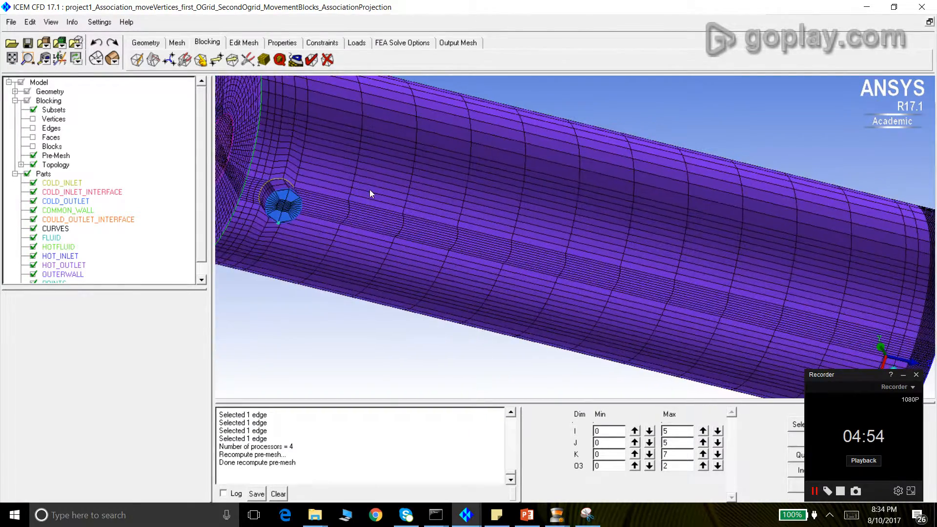
pyautogui.scroll(-3, 367, 188)
pyautogui.moveTo(757, 265); pyautogui.dragTo(696, 240)
pyautogui.moveTo(888, 272); pyautogui.dragTo(619, 255)
pyautogui.scroll(3, 606, 251)
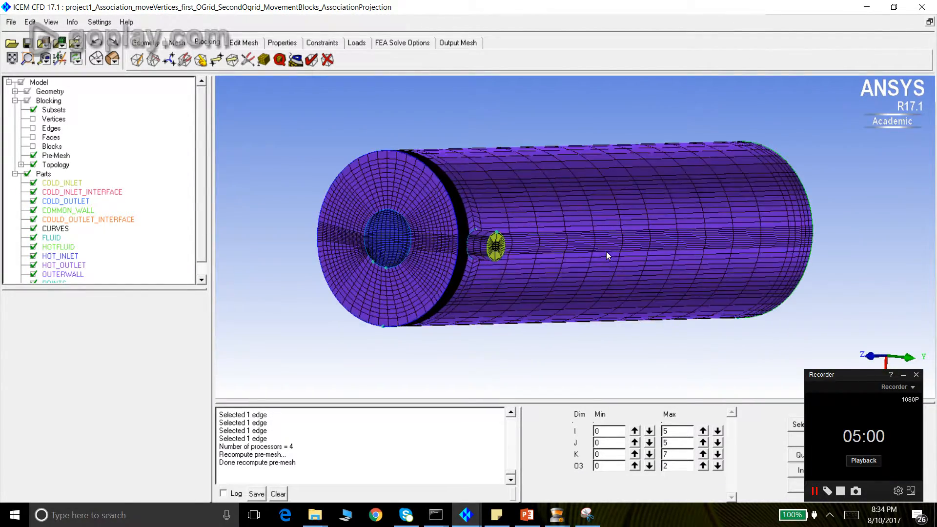
pyautogui.moveTo(547, 274); pyautogui.dragTo(378, 256, button='middle')
pyautogui.scroll(-2, 434, 250)
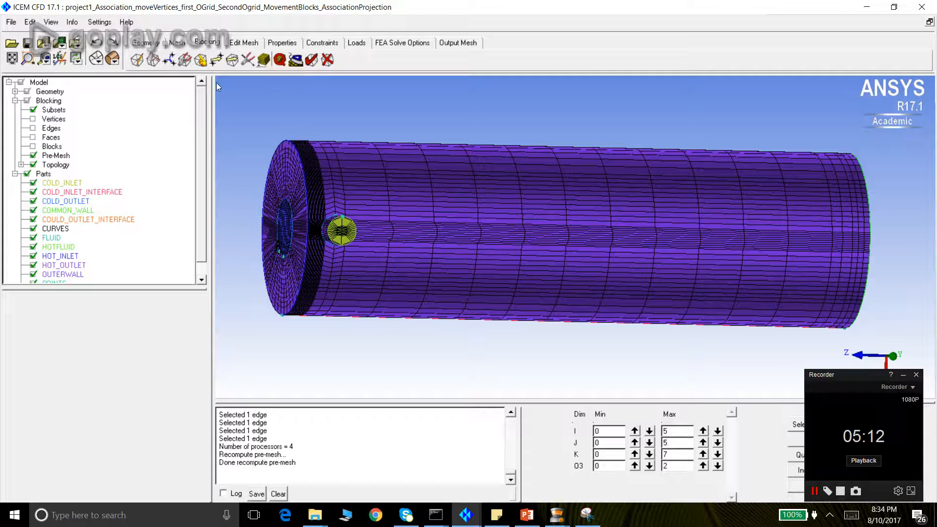
# Hide the pre-mesh and check the node count of edge 177 181 in the edge meshing parameters
pyautogui.click(33, 155)
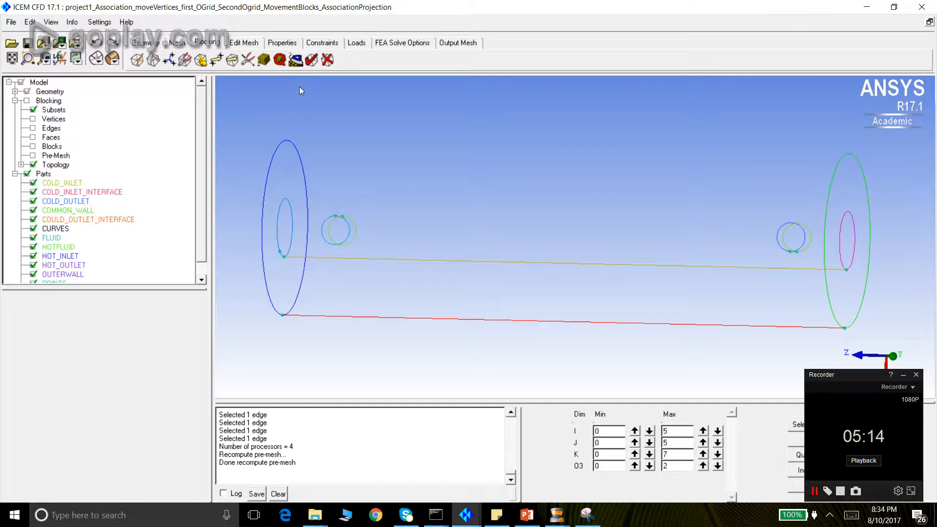
pyautogui.click(266, 61)
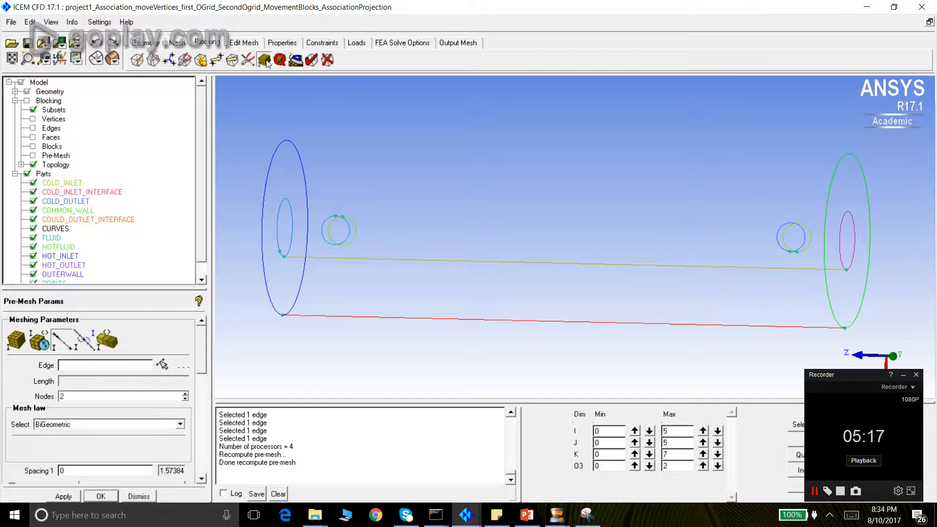
pyautogui.click(162, 364)
pyautogui.scroll(2, 273, 251)
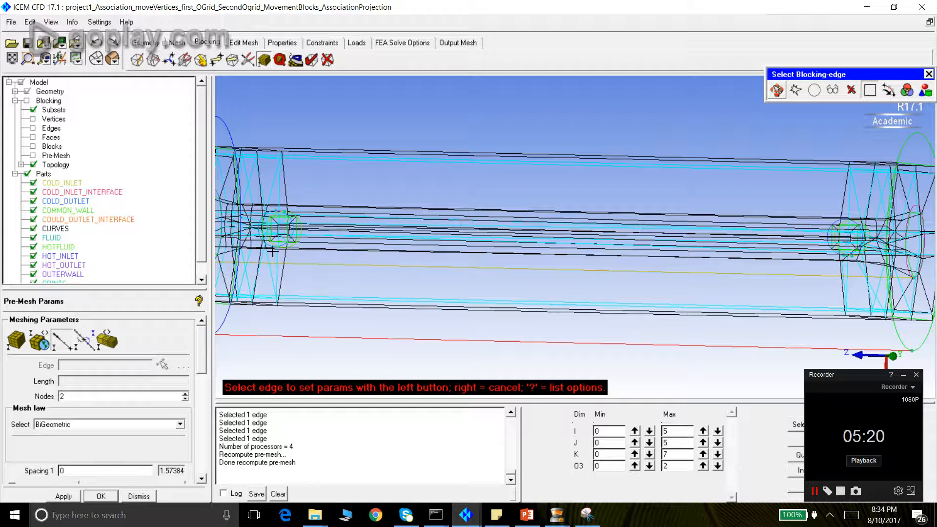
pyautogui.click(249, 150)
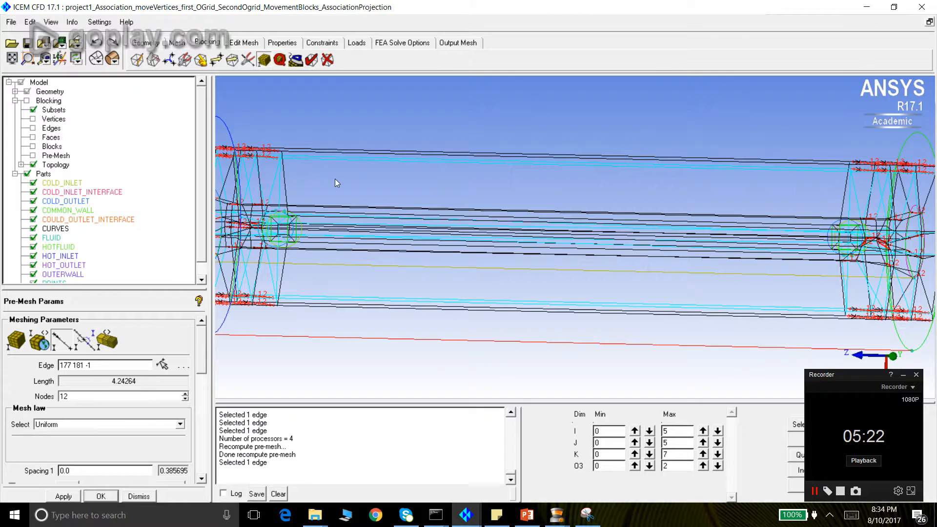
pyautogui.scroll(-3, 335, 180)
pyautogui.moveTo(394, 248); pyautogui.dragTo(324, 318)
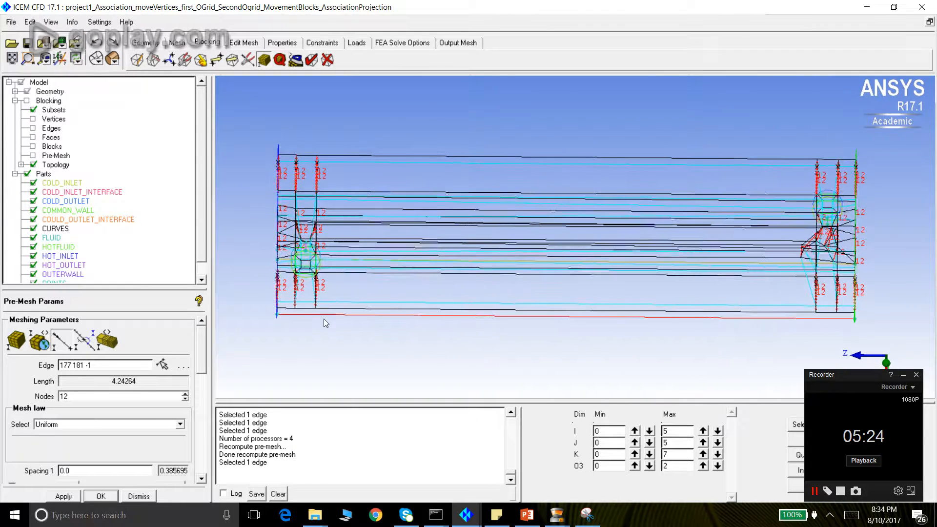
# Set edge 181 73 and its parallel edges between the cylinder end and the cold inlet to 6 nodes
pyautogui.click(162, 364)
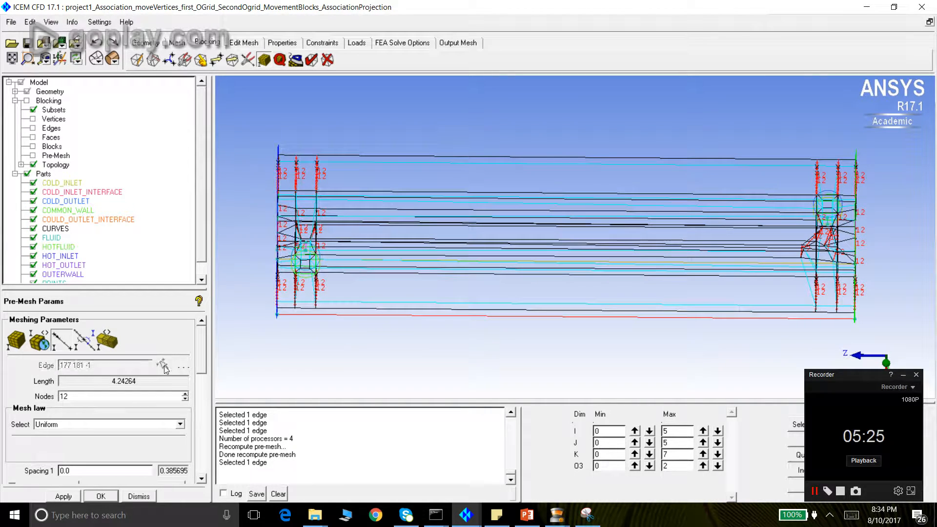
pyautogui.click(288, 193)
pyautogui.click(96, 394)
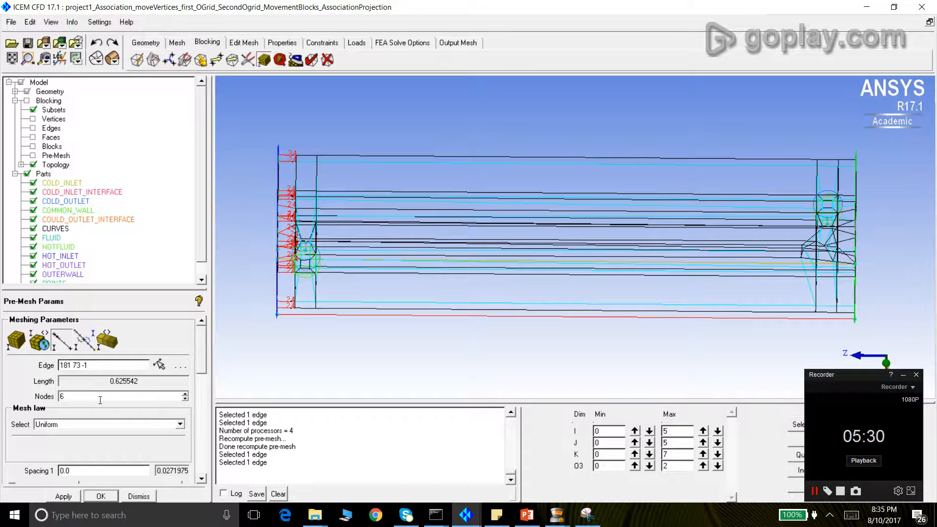
pyautogui.write('6')
pyautogui.press('Return')
# Check the node counts of edges 345 346 and 154 178 near the cold inlet
pyautogui.click(162, 365)
pyautogui.scroll(2, 244, 318)
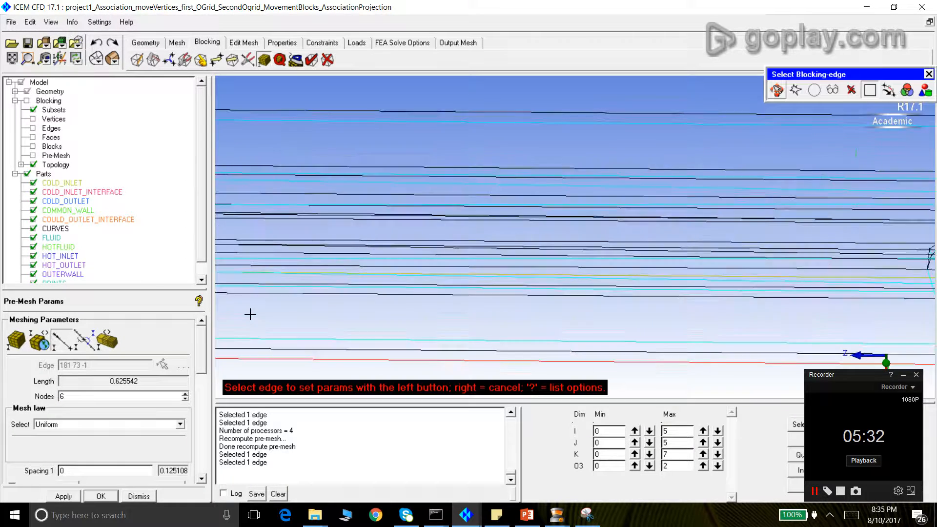
pyautogui.click(233, 267)
pyautogui.click(163, 365)
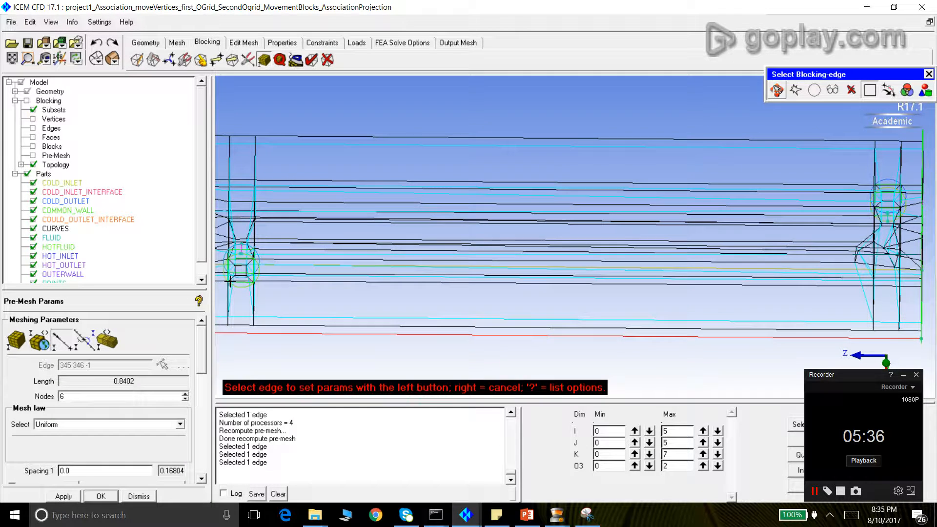
pyautogui.click(234, 283)
pyautogui.scroll(-2, 305, 293)
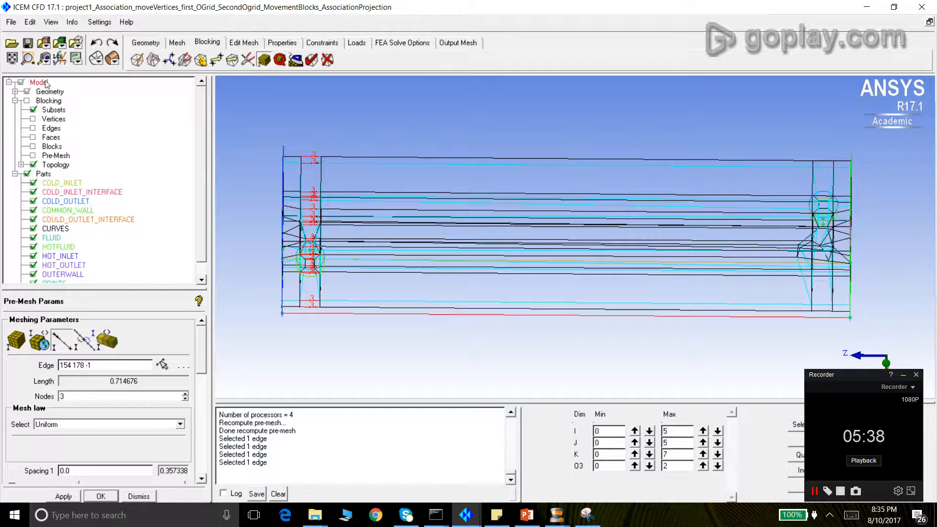
# Set the diagonal O-grid edge 226 325 at the cold inlet and its parallel edges to 4 nodes
pyautogui.click(28, 58)
pyautogui.moveTo(298, 233); pyautogui.dragTo(342, 297)
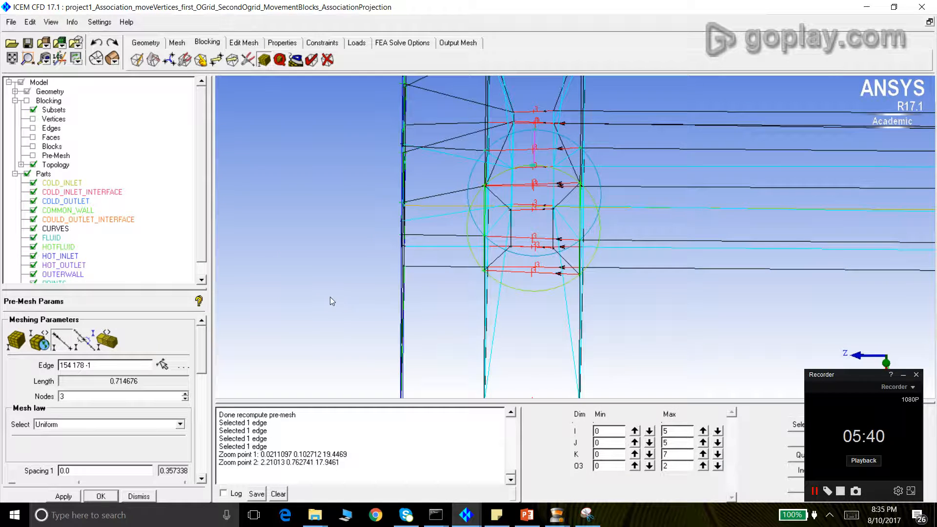
pyautogui.click(164, 366)
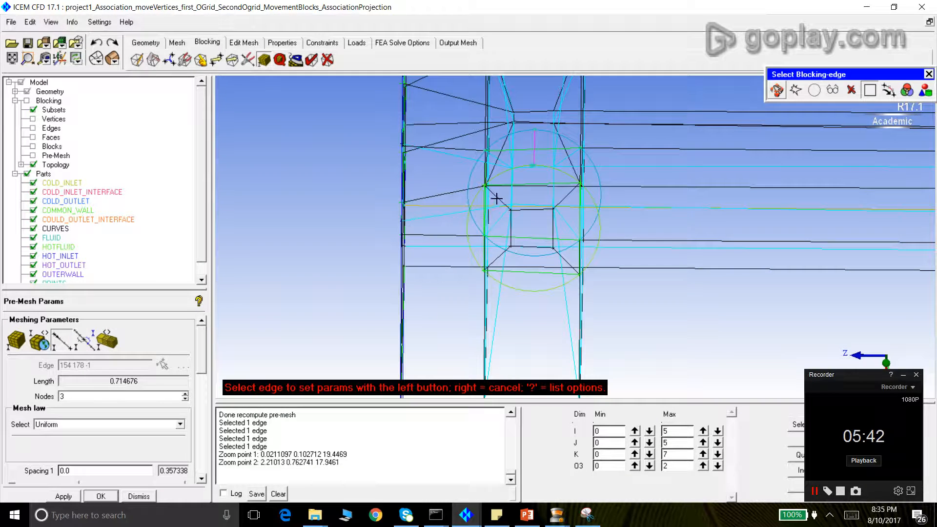
pyautogui.click(497, 199)
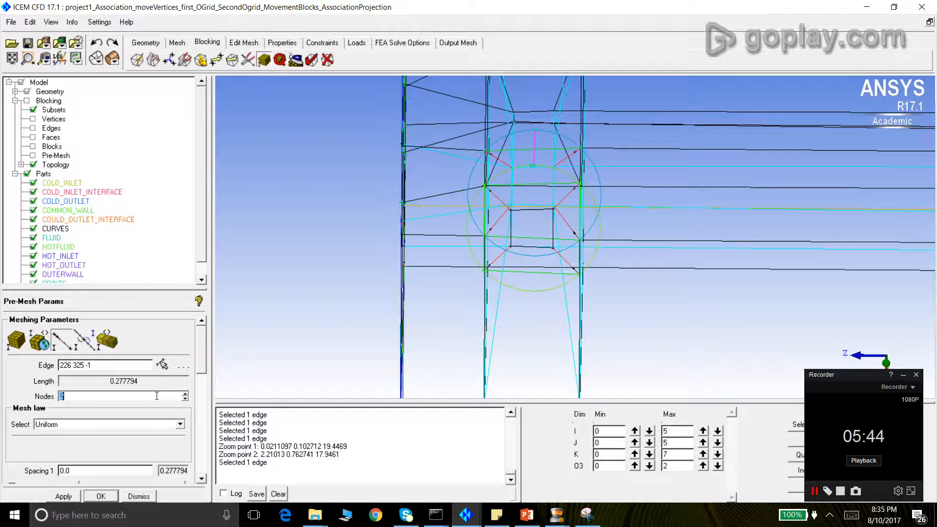
pyautogui.scroll(-3, 374, 248)
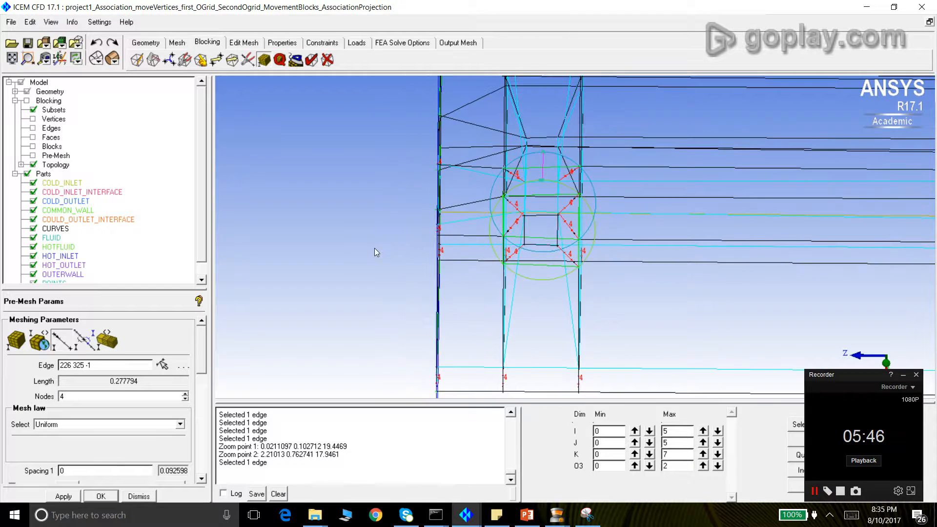
pyautogui.moveTo(374, 248); pyautogui.dragTo(428, 251)
pyautogui.scroll(-2, 428, 251)
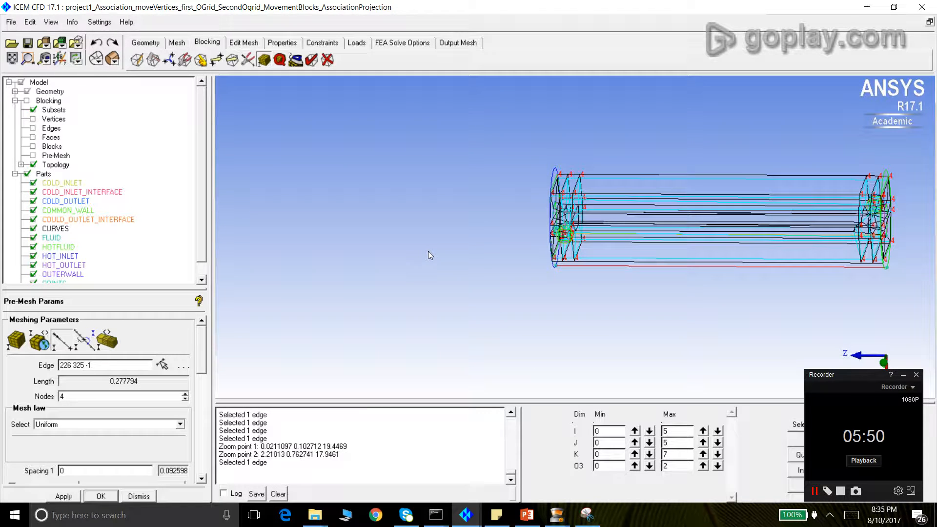
# Close the edge parameters, recompute and display the pre-mesh, and inspect it around the cold inlet
pyautogui.click(139, 496)
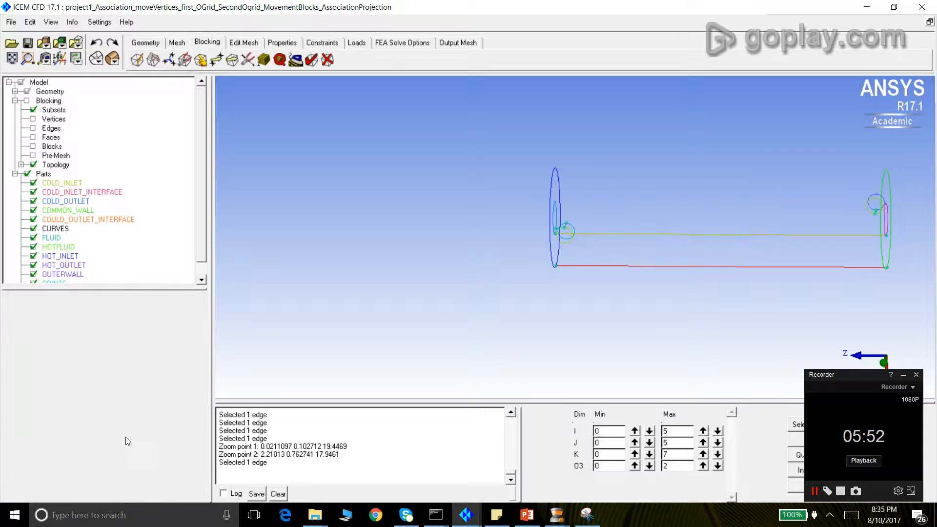
pyautogui.click(32, 156)
pyautogui.click(355, 306)
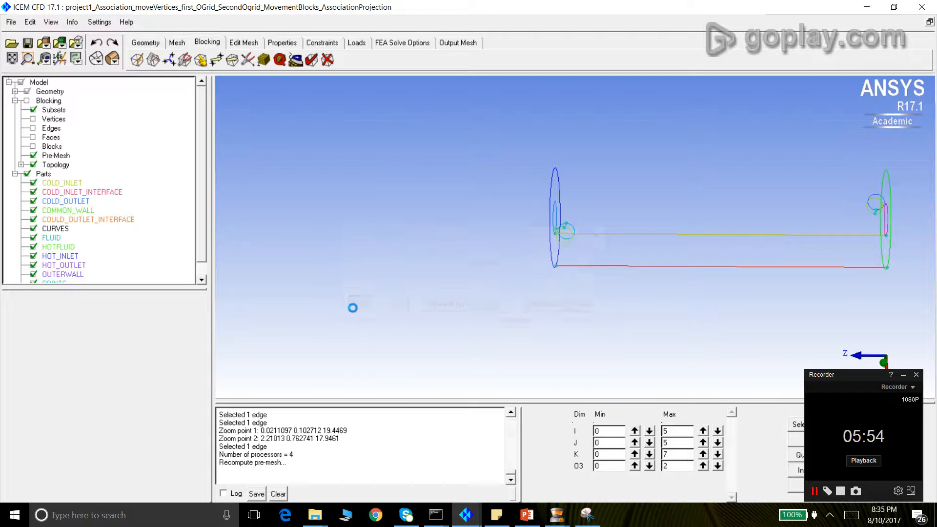
pyautogui.scroll(5, 569, 254)
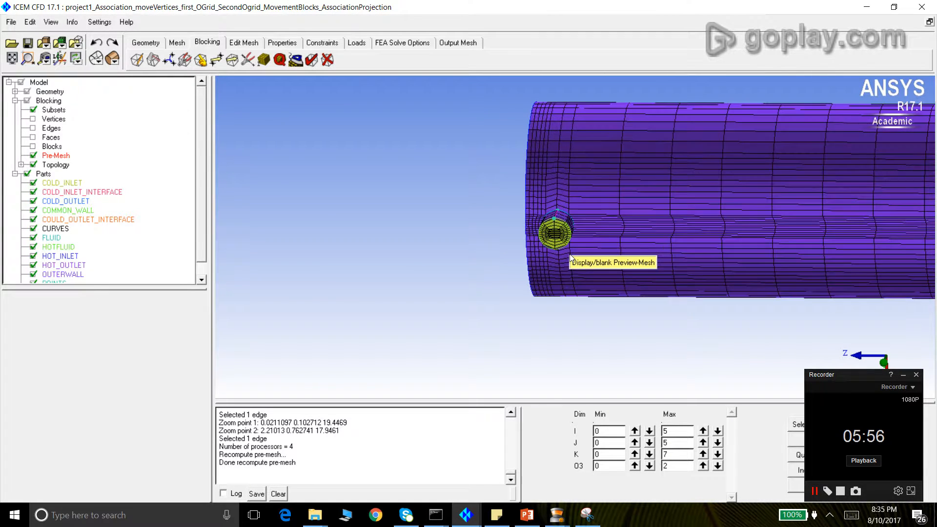
pyautogui.scroll(3, 570, 254)
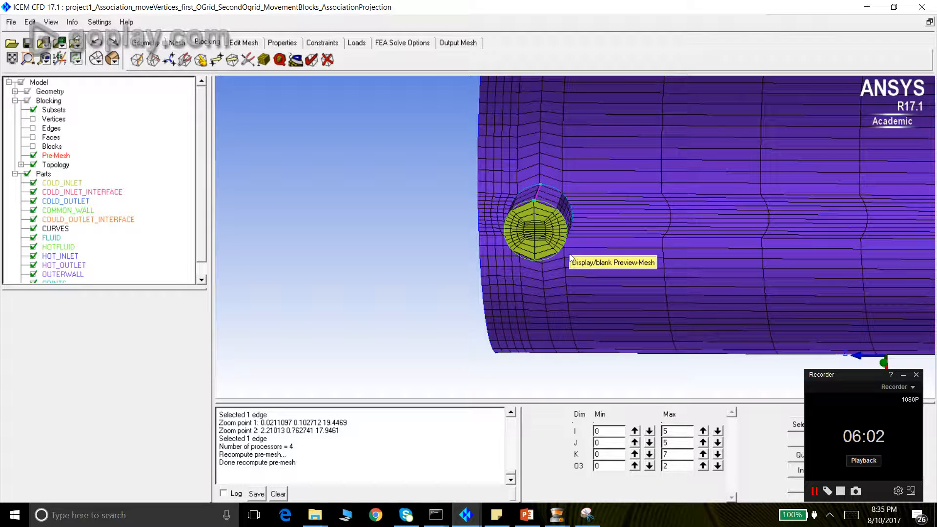
# Hide the pre-mesh and check the node counts of edges 345 349, 348 349 and 325 349 at the cold inlet
pyautogui.click(33, 156)
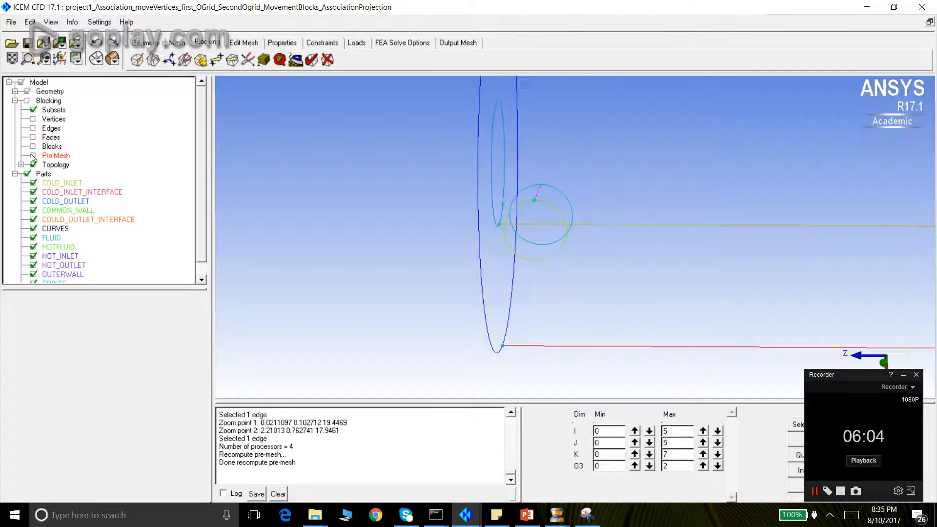
pyautogui.click(262, 63)
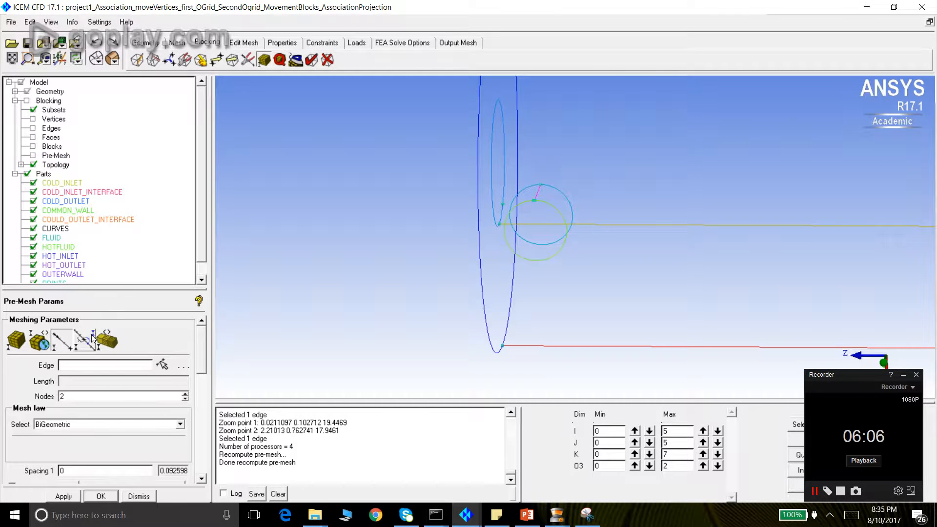
pyautogui.click(163, 366)
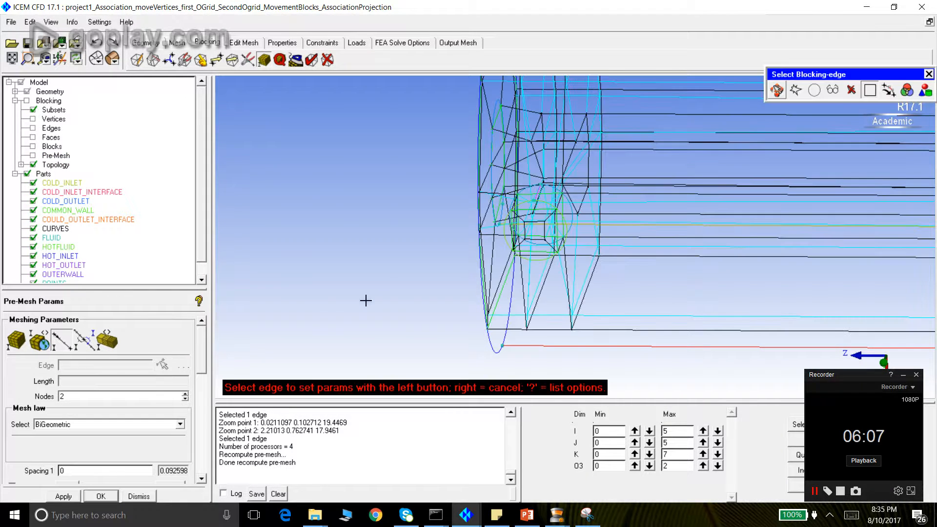
pyautogui.click(531, 228)
pyautogui.click(162, 366)
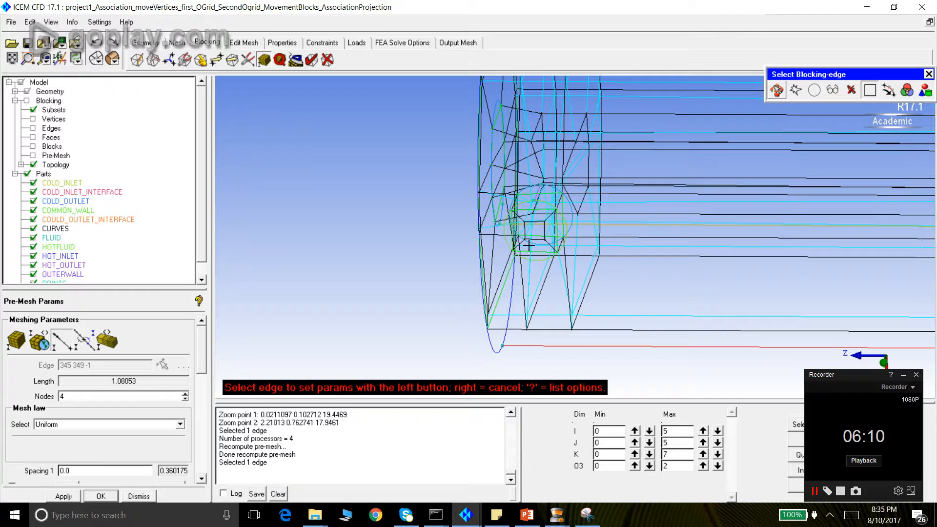
pyautogui.scroll(1, 529, 242)
pyautogui.click(529, 241)
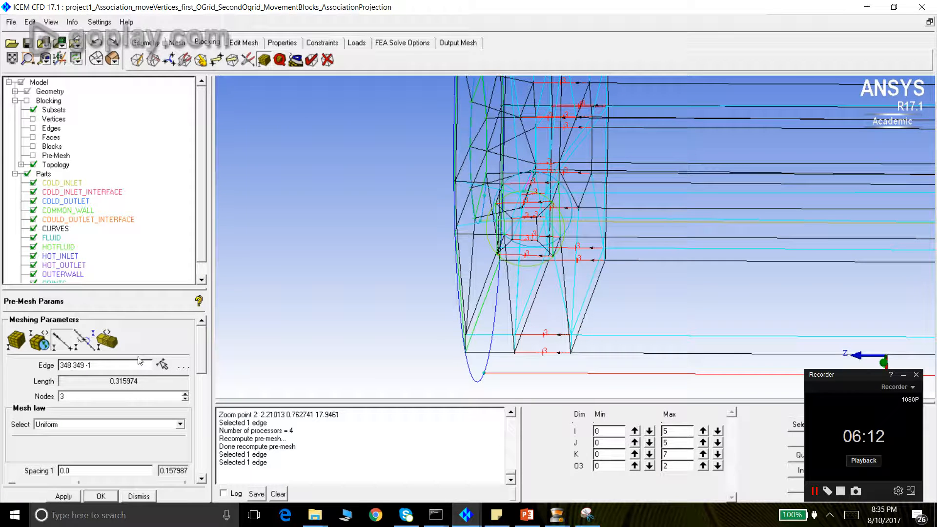
pyautogui.click(163, 365)
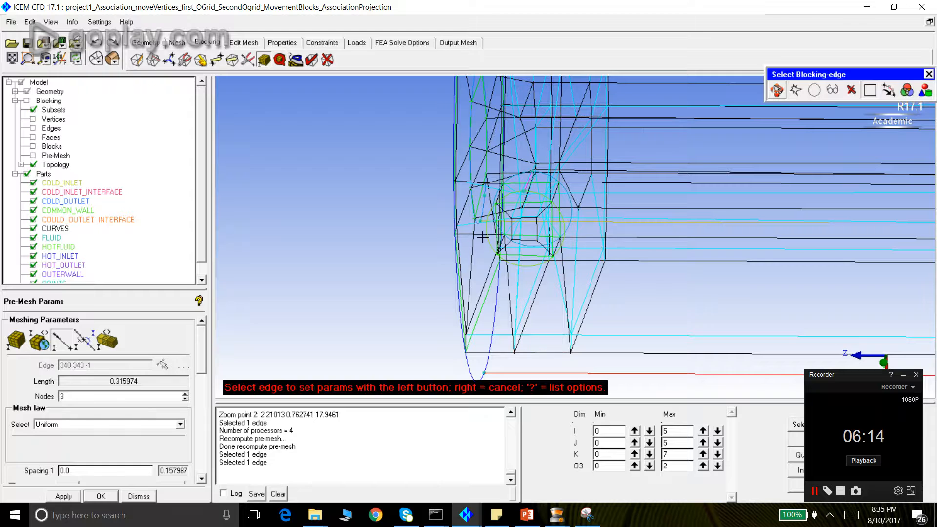
pyautogui.click(505, 230)
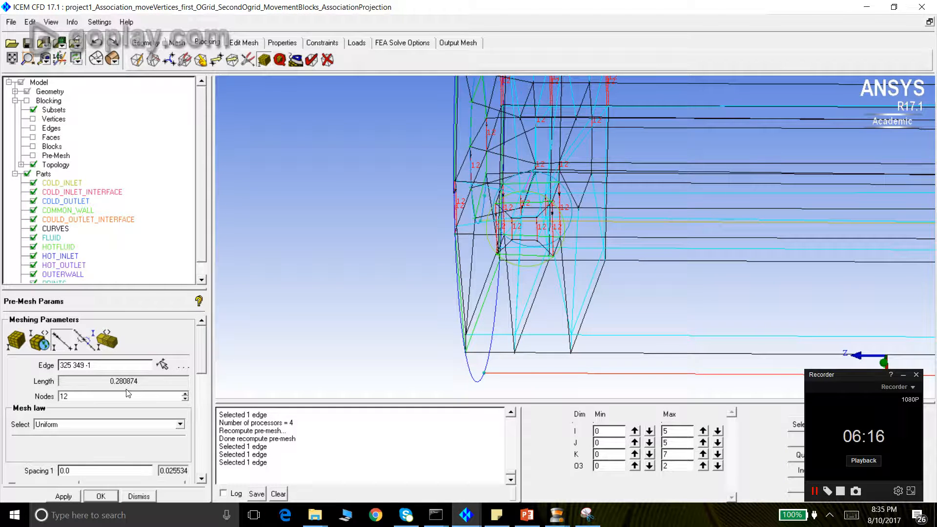
# Set edge 324 325 and its parallel edges at the cold inlet to 12 nodes
pyautogui.click(162, 366)
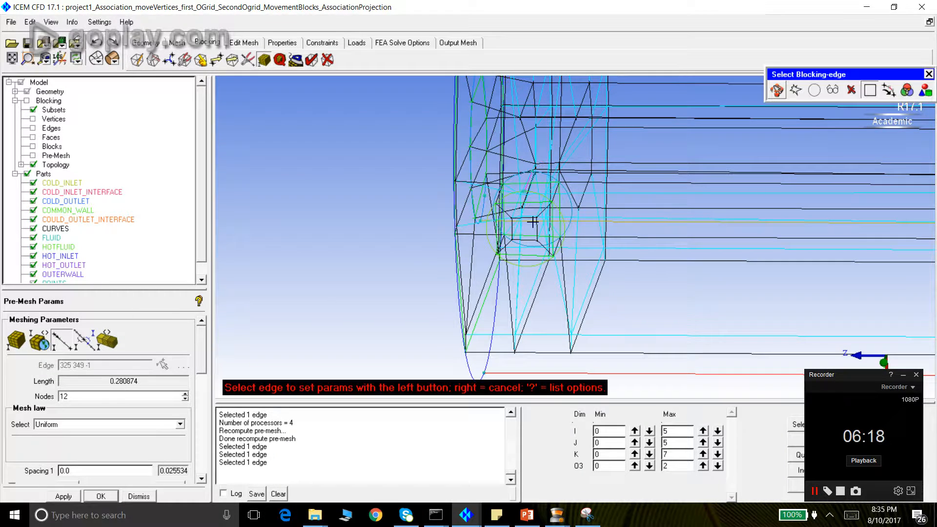
pyautogui.click(528, 219)
pyautogui.doubleClick(123, 395)
pyautogui.write('12')
pyautogui.press('Return')
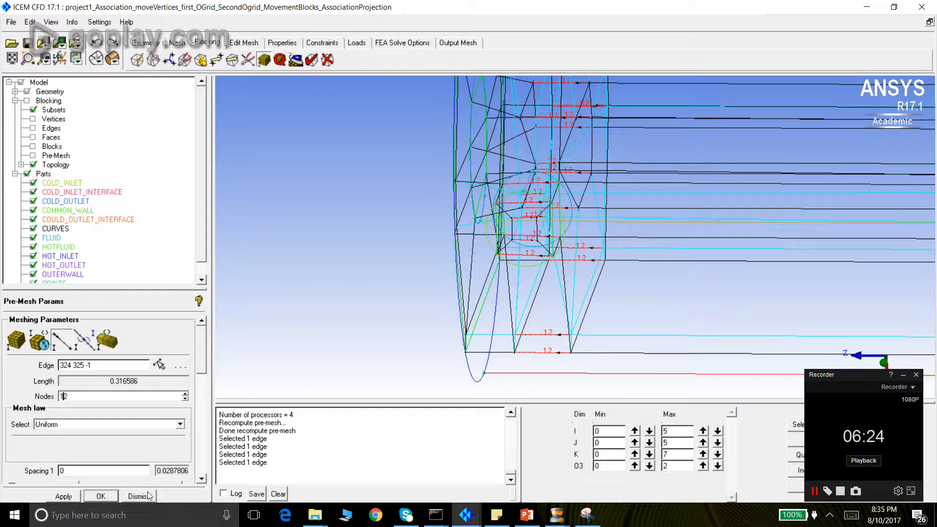
# Close the edge parameters, then recompute and display the pre-mesh
pyautogui.click(137, 496)
pyautogui.click(33, 155)
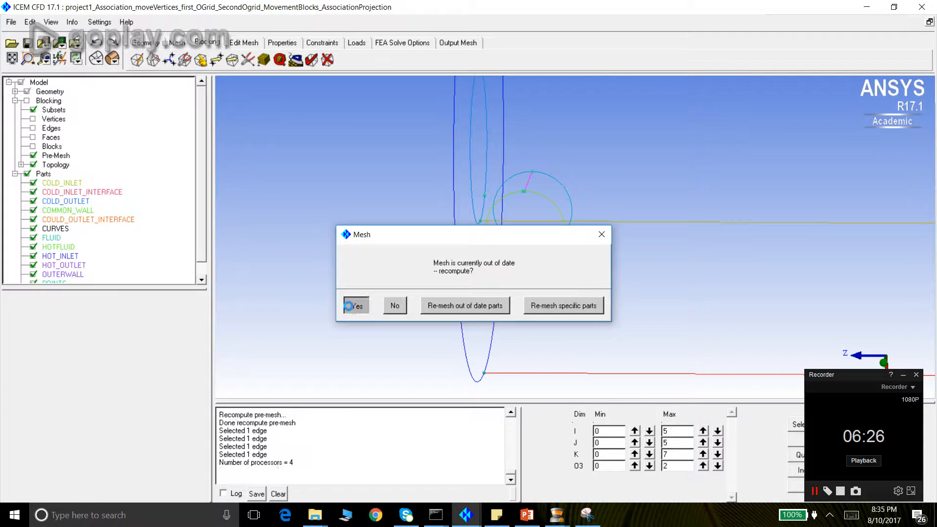
pyautogui.click(352, 306)
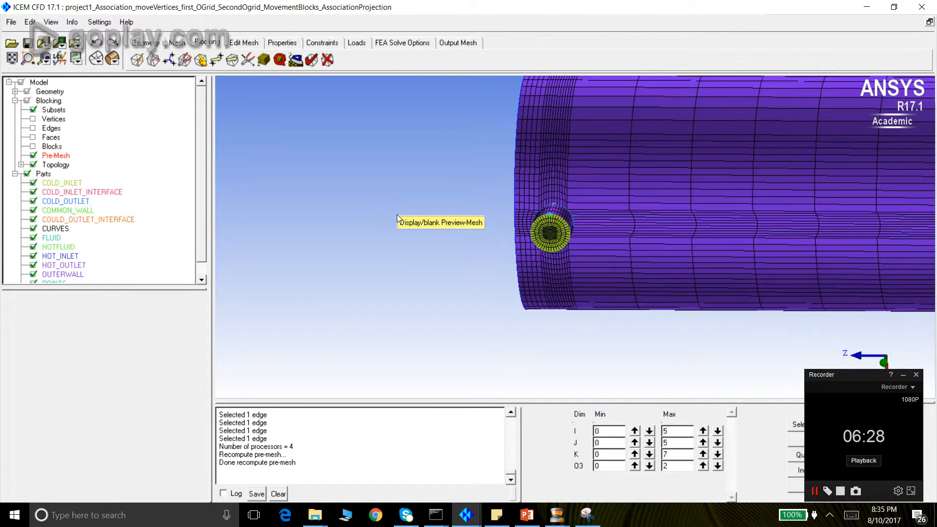
# Inspect the pre-mesh around the cold inlet, on the opposite circular end face and around the cold outlet
pyautogui.scroll(-5, 397, 218)
pyautogui.scroll(2, 616, 215)
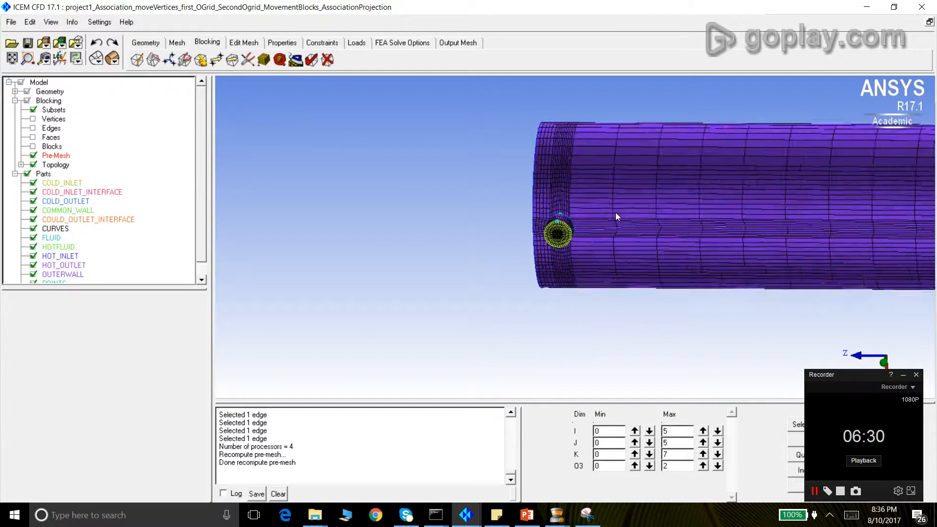
pyautogui.scroll(1, 616, 212)
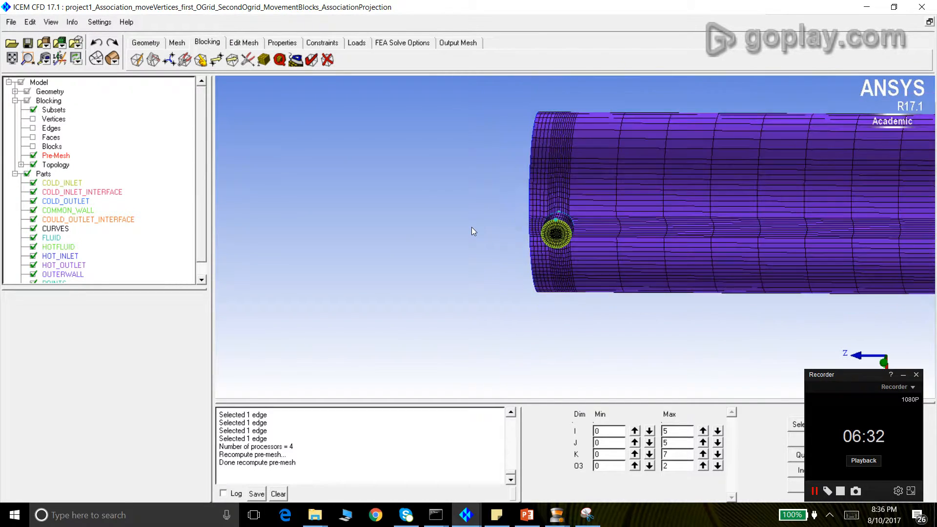
pyautogui.scroll(-4, 472, 227)
pyautogui.moveTo(884, 215); pyautogui.dragTo(745, 232)
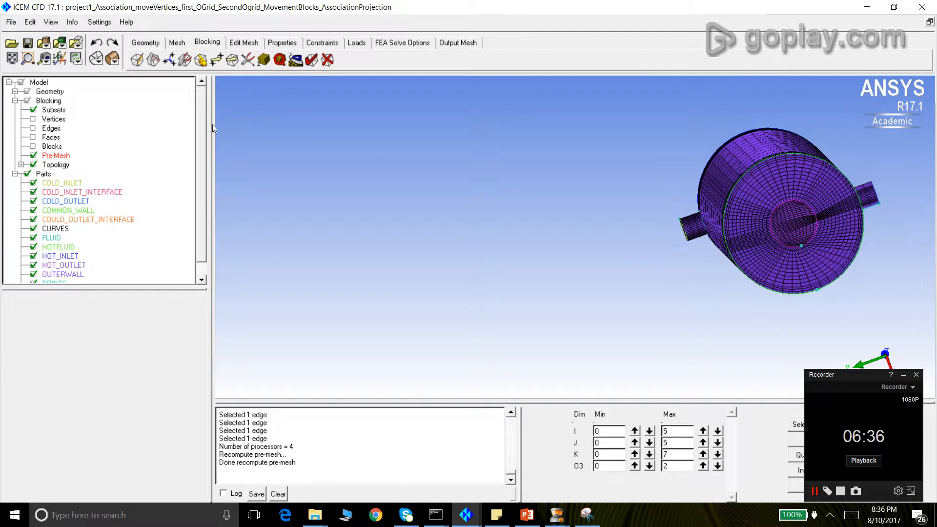
pyautogui.click(28, 58)
pyautogui.moveTo(764, 187); pyautogui.dragTo(818, 249)
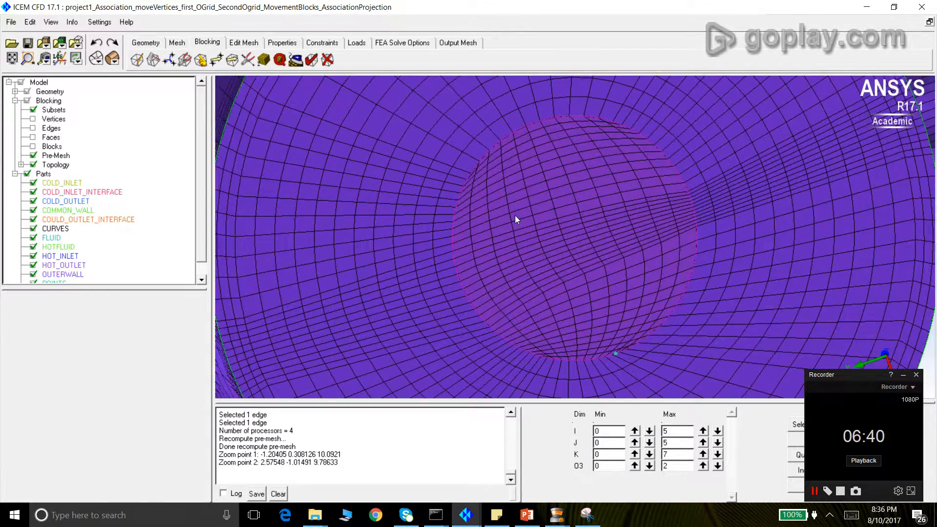
pyautogui.moveTo(519, 223)
pyautogui.mouseDown()
pyautogui.moveTo(587, 245)
pyautogui.moveTo(637, 275)
pyautogui.moveTo(728, 239)
pyautogui.moveTo(577, 273)
pyautogui.moveTo(527, 265)
pyautogui.mouseUp()
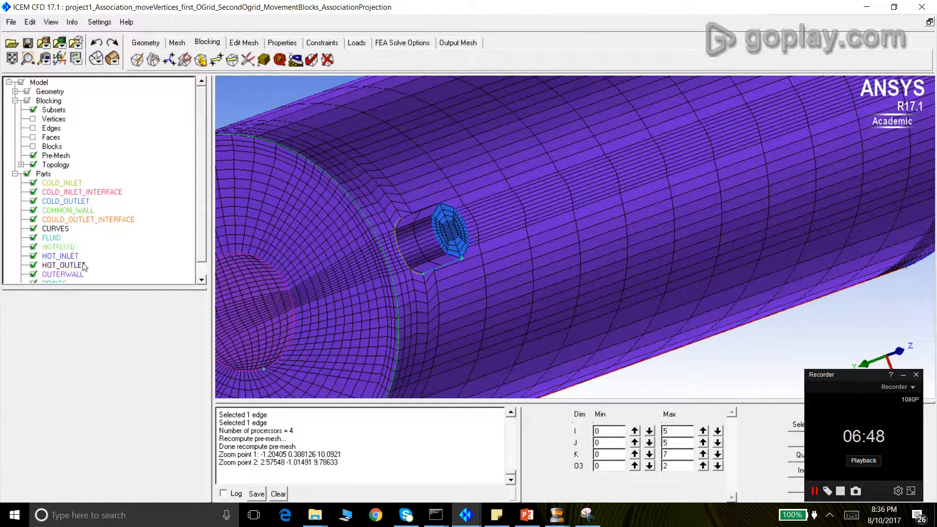
# Hide the pre-mesh and check the node counts of edges 306 307, 387 388 and 306 330 near the cold outlet
pyautogui.click(44, 155)
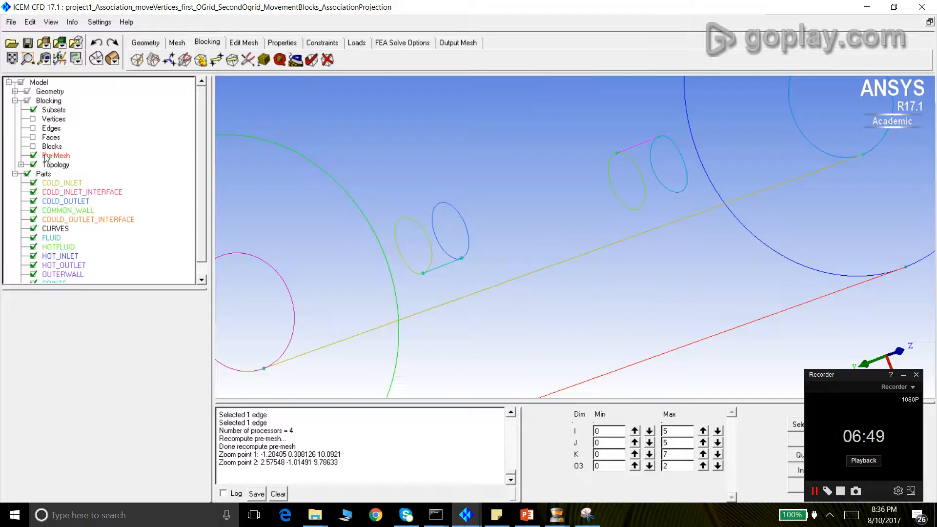
pyautogui.click(249, 65)
pyautogui.click(159, 364)
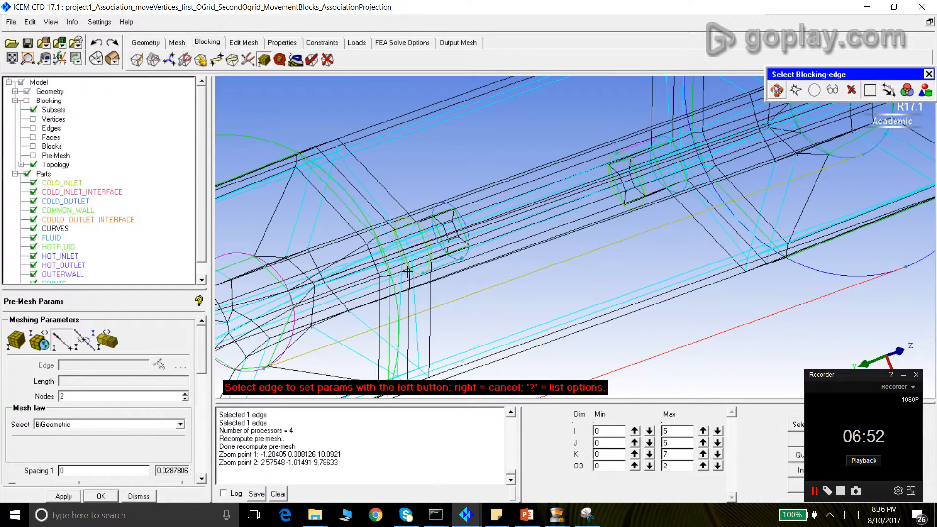
pyautogui.click(446, 223)
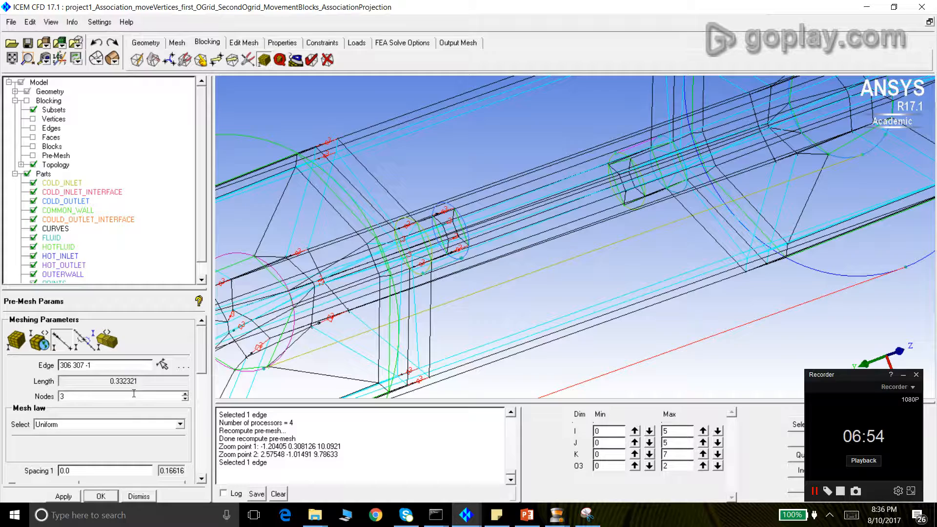
pyautogui.click(163, 364)
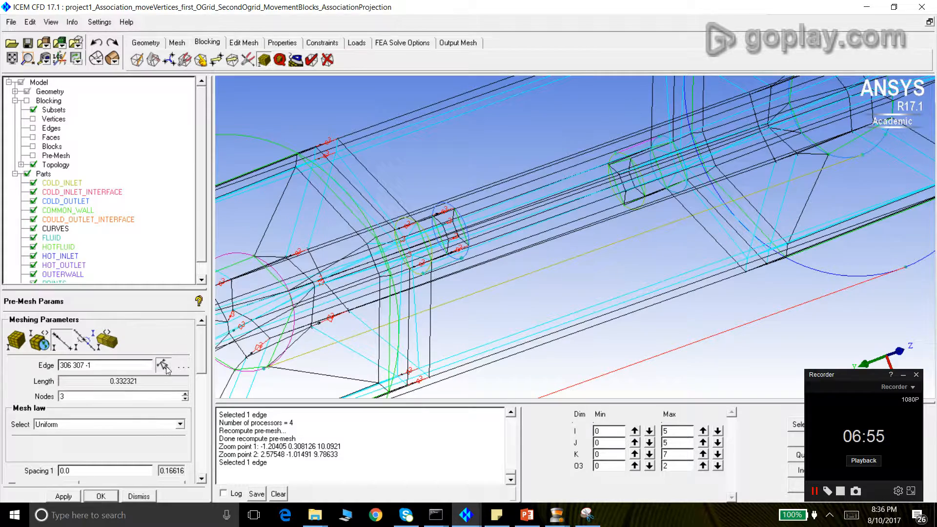
pyautogui.click(448, 235)
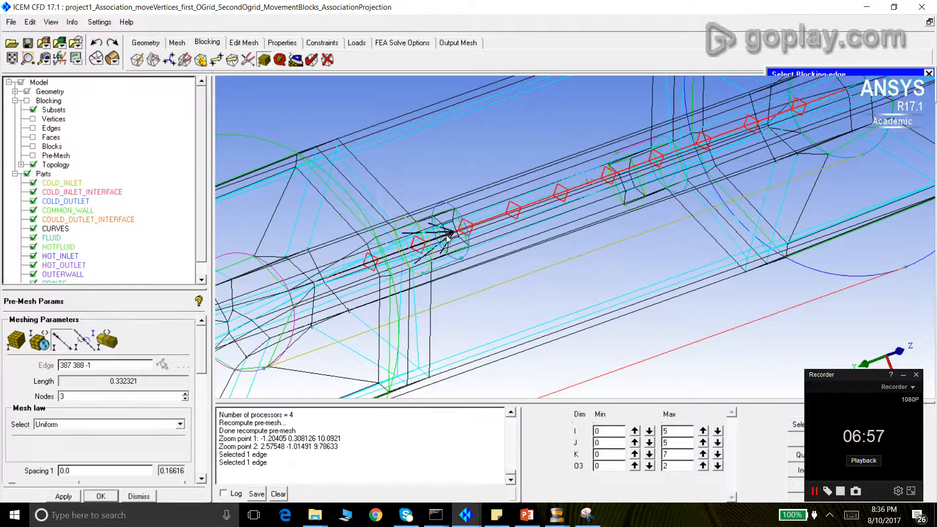
pyautogui.click(162, 365)
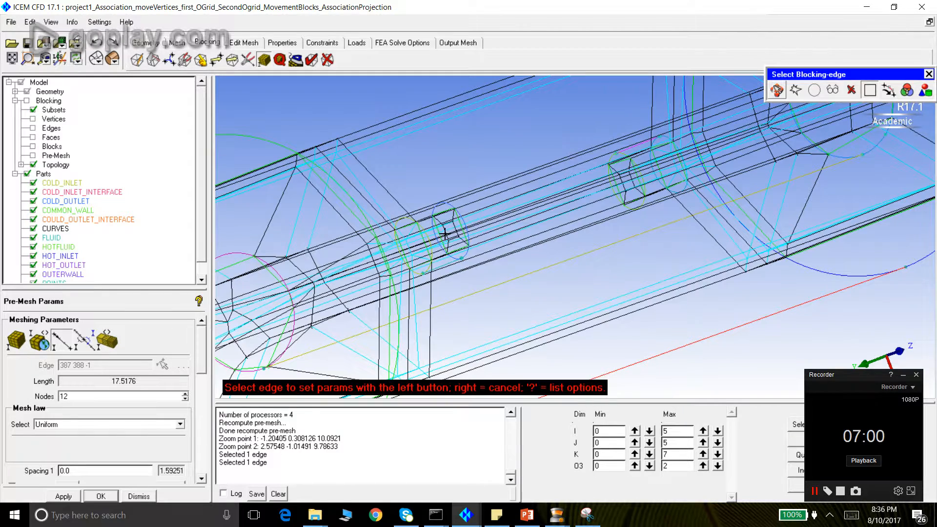
pyautogui.click(445, 235)
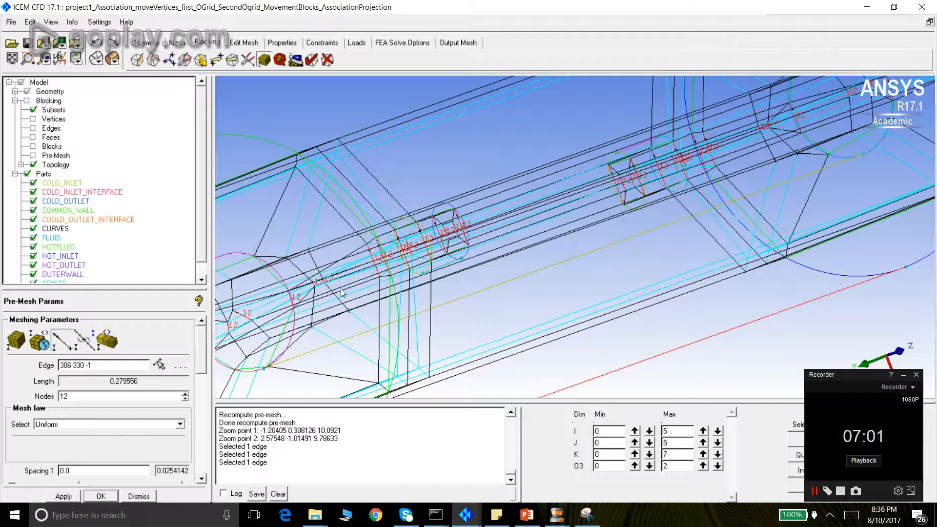
# Set edge 306 307 and its parallel edges at the cold outlet to 12 nodes and recompute the pre-mesh
pyautogui.click(445, 222)
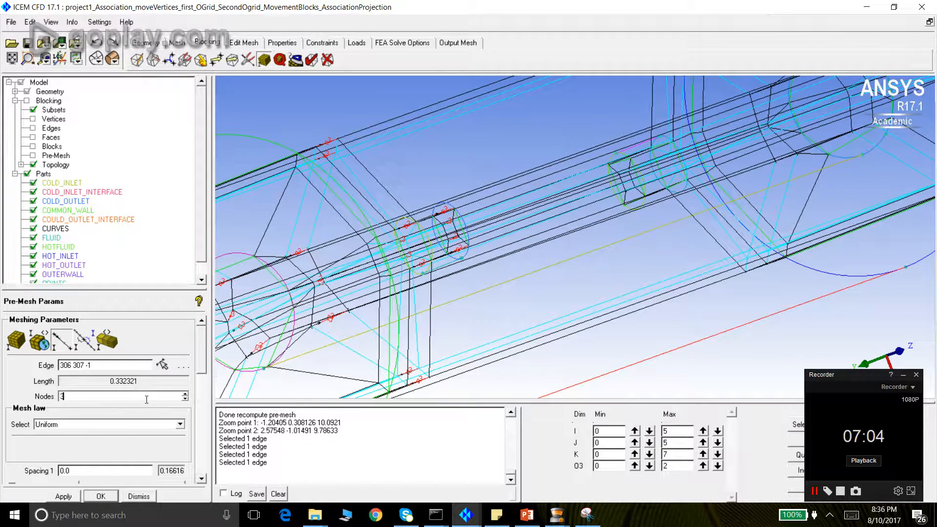
pyautogui.press('Return')
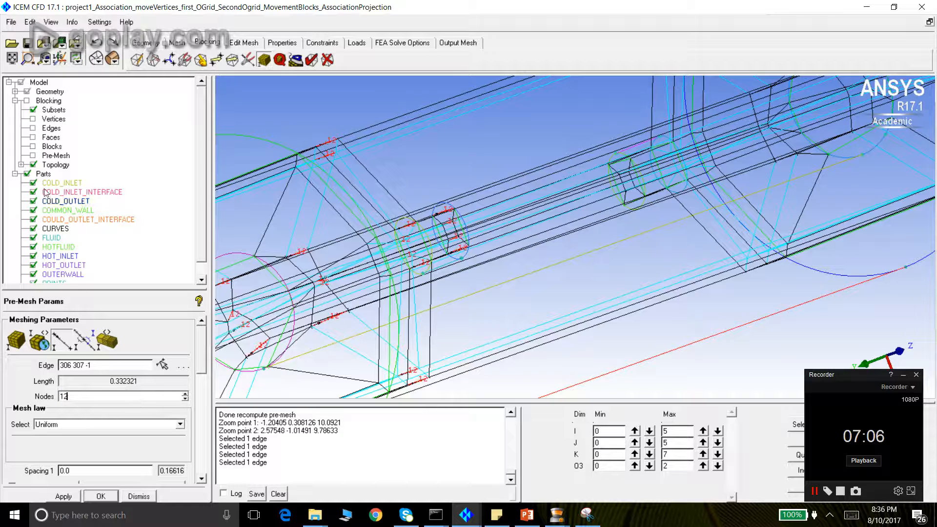
pyautogui.click(32, 156)
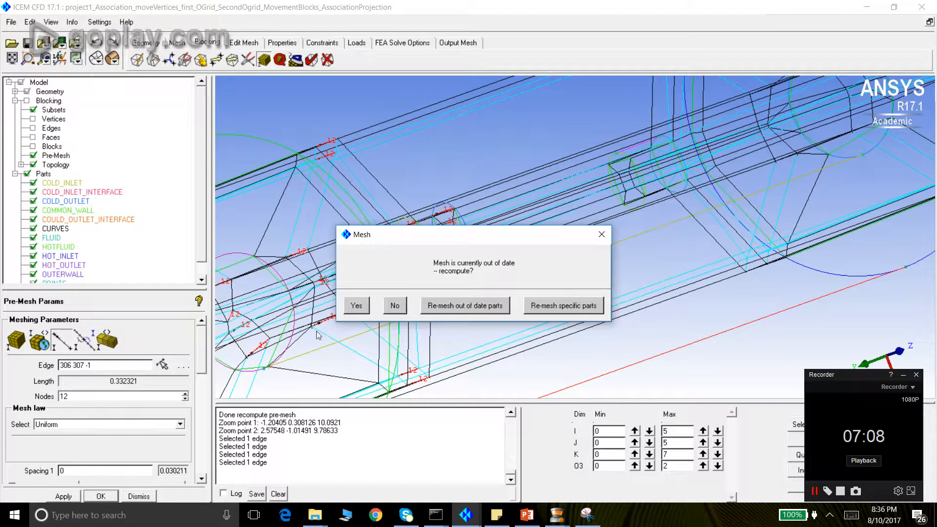
pyautogui.click(353, 306)
# Clear the edge node labels and inspect the recomputed pre-mesh at both ends, around the cold outlet and cold inlet
pyautogui.scroll(-4, 531, 236)
pyautogui.moveTo(459, 274); pyautogui.dragTo(397, 265)
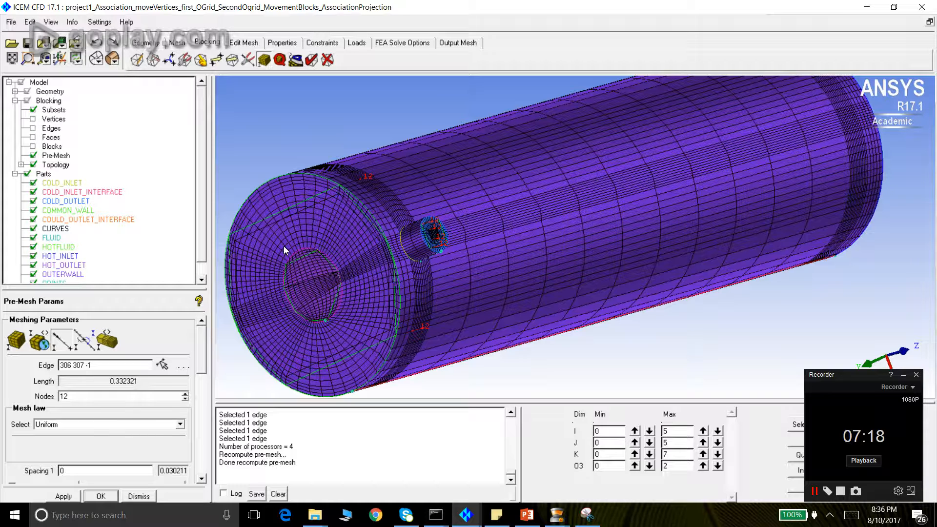
pyautogui.click(34, 129)
pyautogui.click(34, 130)
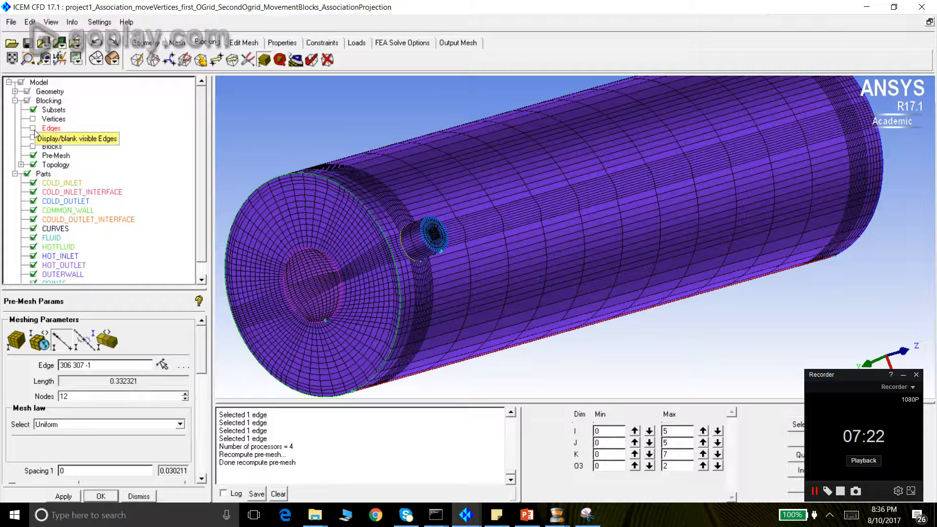
pyautogui.scroll(2, 292, 265)
pyautogui.scroll(-4, 292, 266)
pyautogui.moveTo(591, 263); pyautogui.dragTo(531, 190)
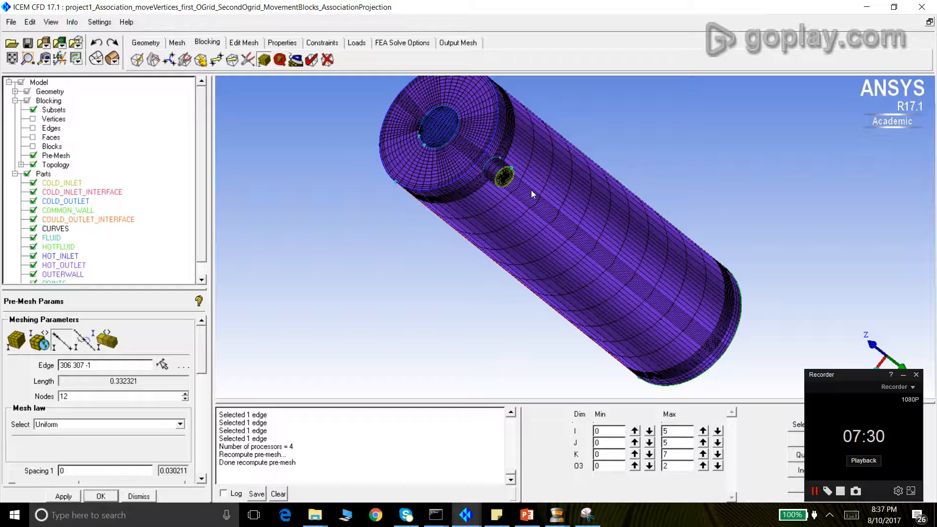
pyautogui.moveTo(451, 143); pyautogui.dragTo(382, 206)
# Hide the pre-mesh and set edge 325 349 and its parallel edges at the cold inlet to 6 nodes
pyautogui.click(162, 365)
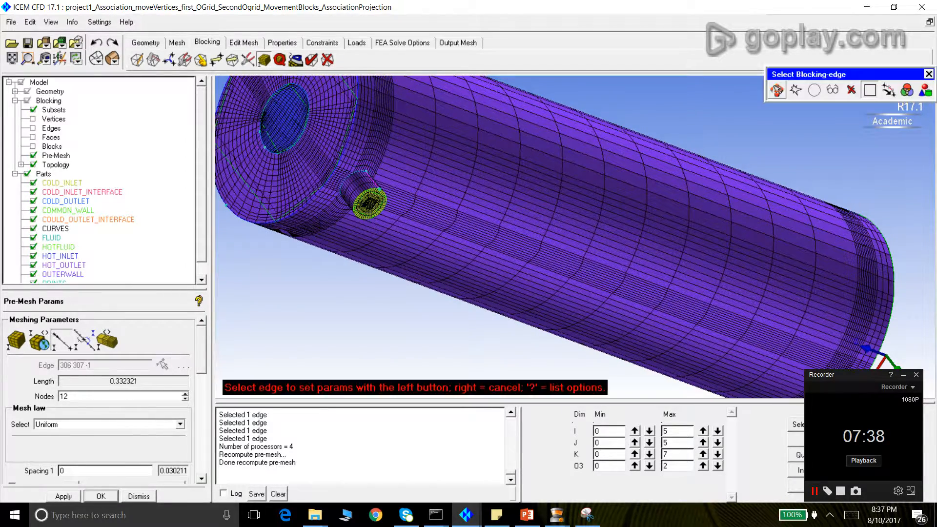
pyautogui.click(33, 156)
pyautogui.scroll(5, 303, 176)
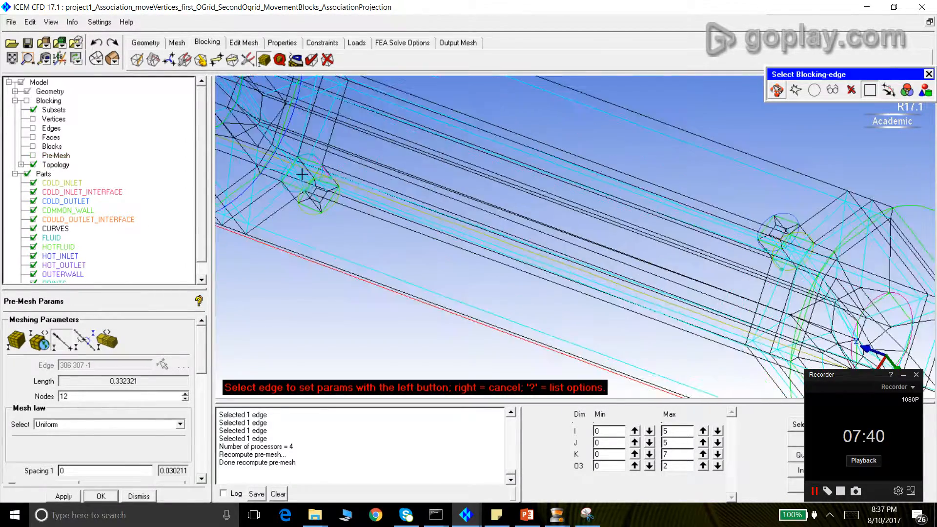
pyautogui.click(313, 196)
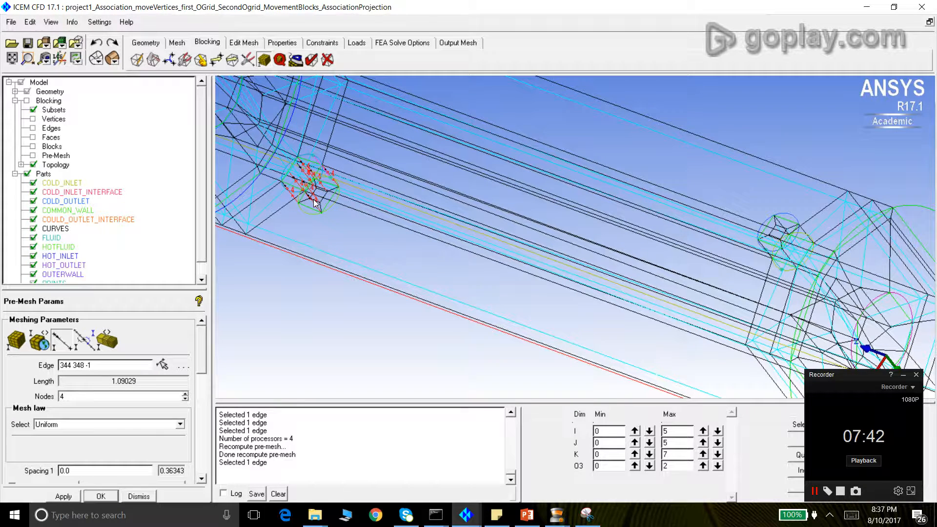
pyautogui.click(164, 367)
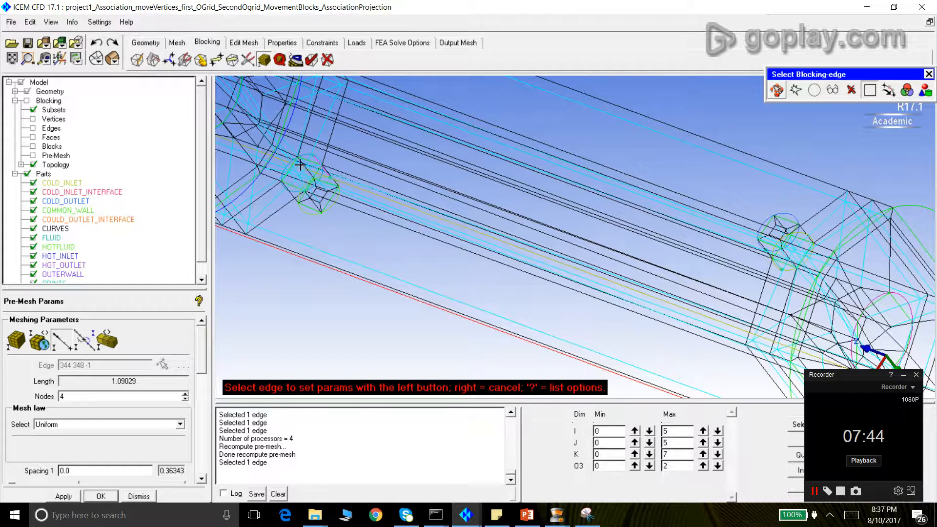
pyautogui.click(311, 193)
pyautogui.doubleClick(146, 396)
pyautogui.write('8')
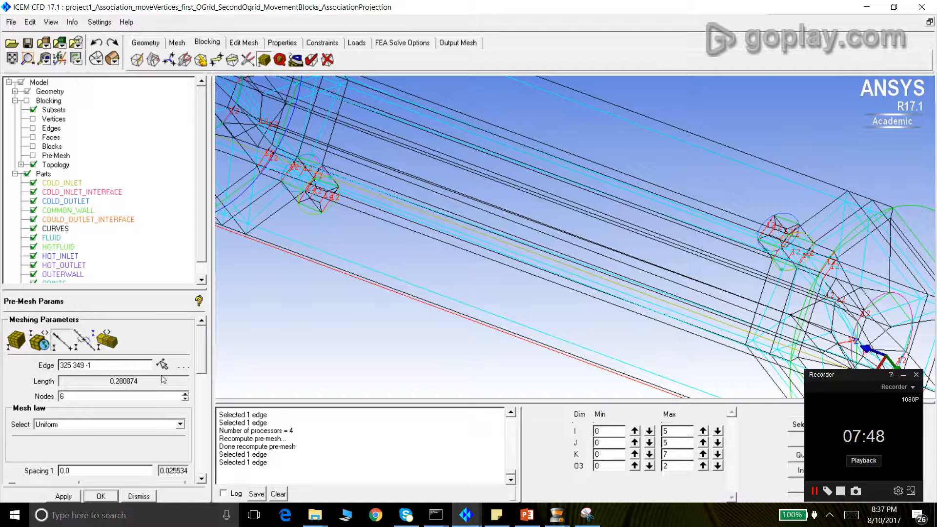
# Set edge 324 325 and its parallel edges at the cold inlet to 6 nodes and recompute the pre-mesh
pyautogui.click(162, 364)
pyautogui.click(319, 192)
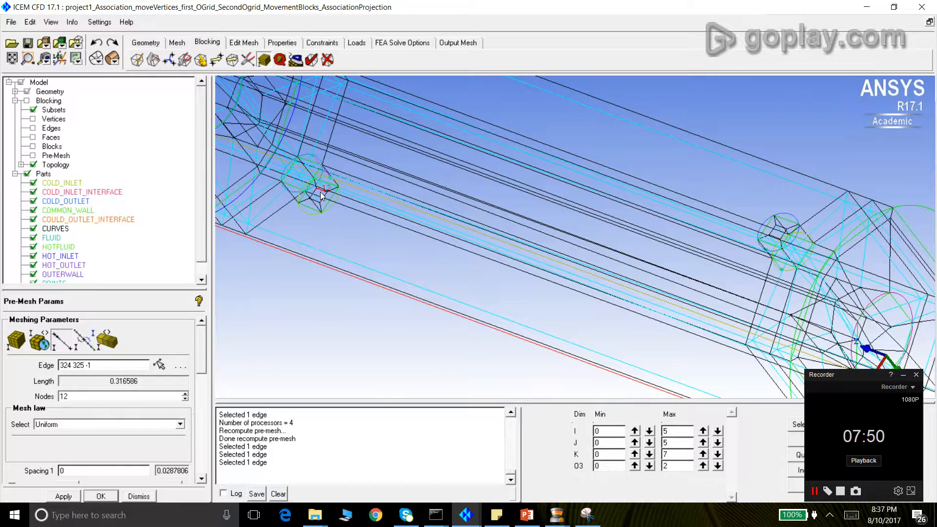
pyautogui.doubleClick(127, 395)
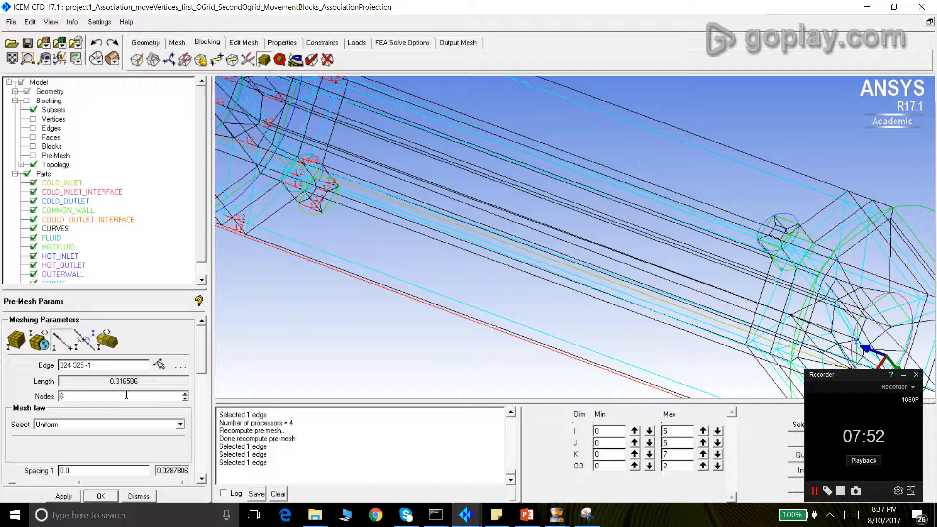
pyautogui.click(138, 496)
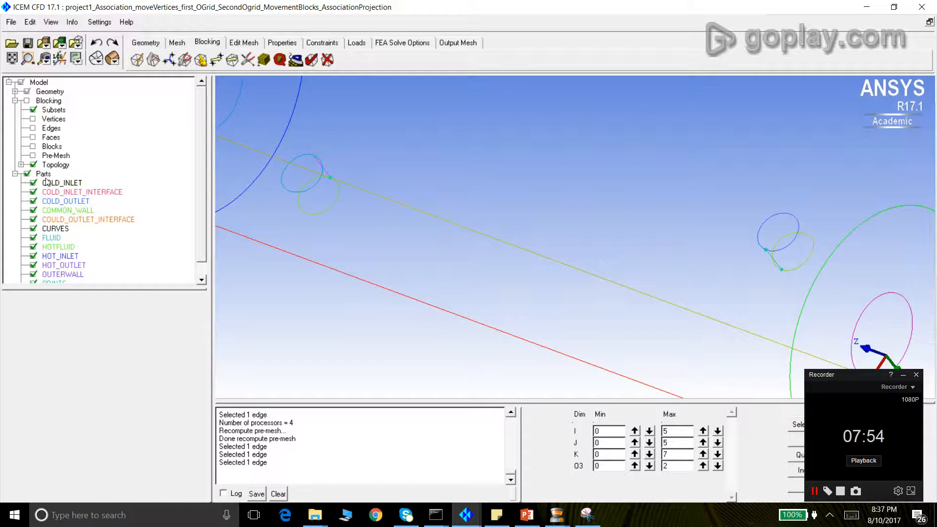
pyautogui.click(32, 155)
pyautogui.click(350, 305)
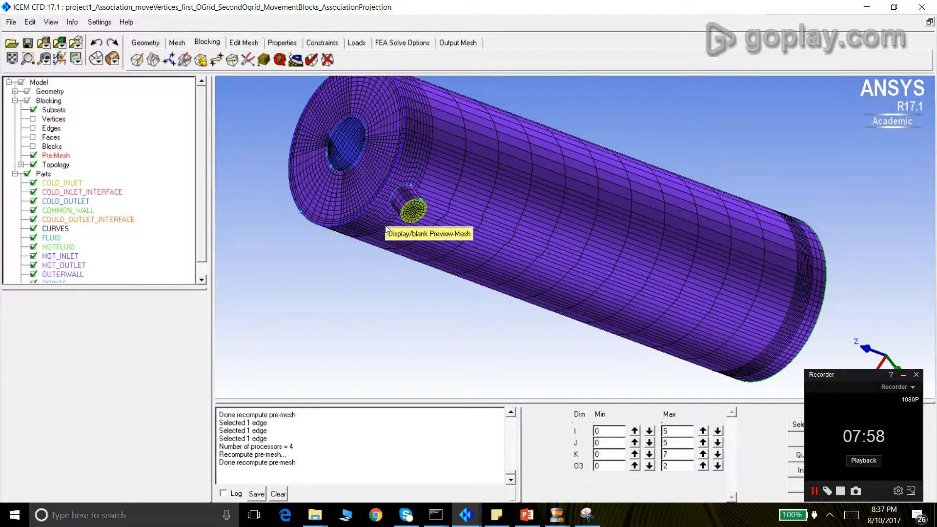
# Hide the pre-mesh and set edge 310 311 and its parallel edges at the cold outlet to 6 nodes
pyautogui.moveTo(387, 229); pyautogui.dragTo(395, 195)
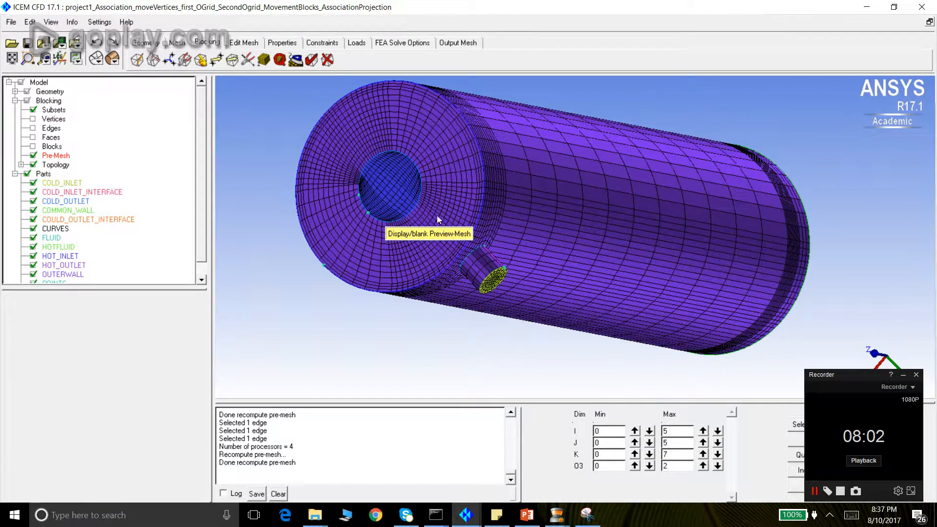
pyautogui.moveTo(541, 250); pyautogui.dragTo(376, 194)
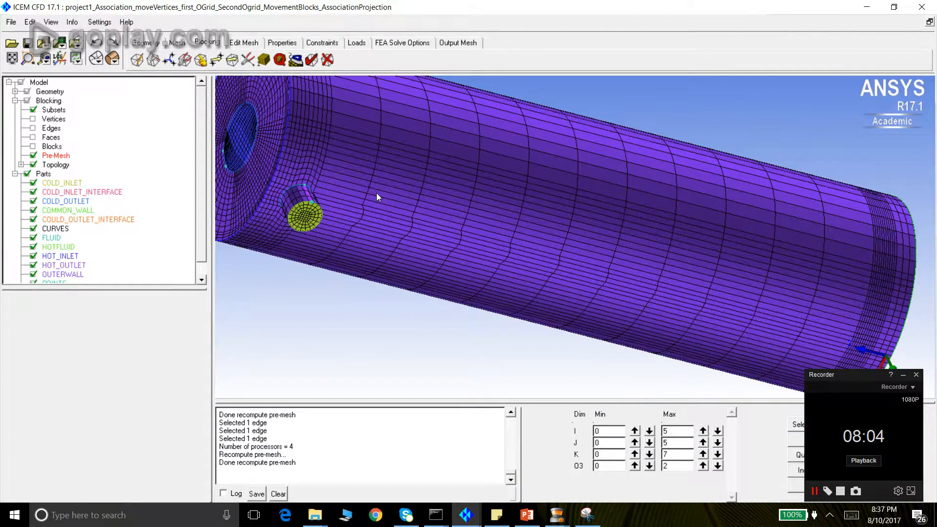
pyautogui.scroll(-2, 377, 197)
pyautogui.moveTo(661, 241); pyautogui.dragTo(246, 267)
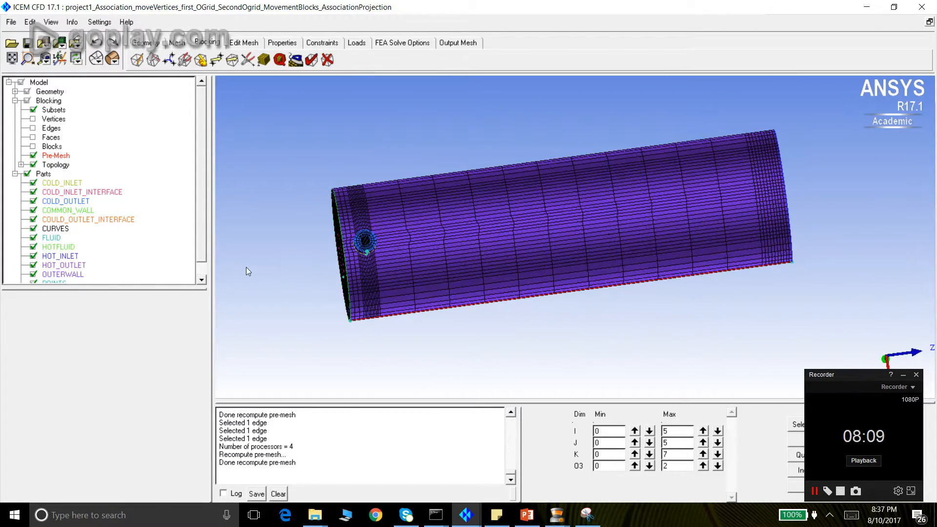
pyautogui.click(33, 155)
pyautogui.click(264, 59)
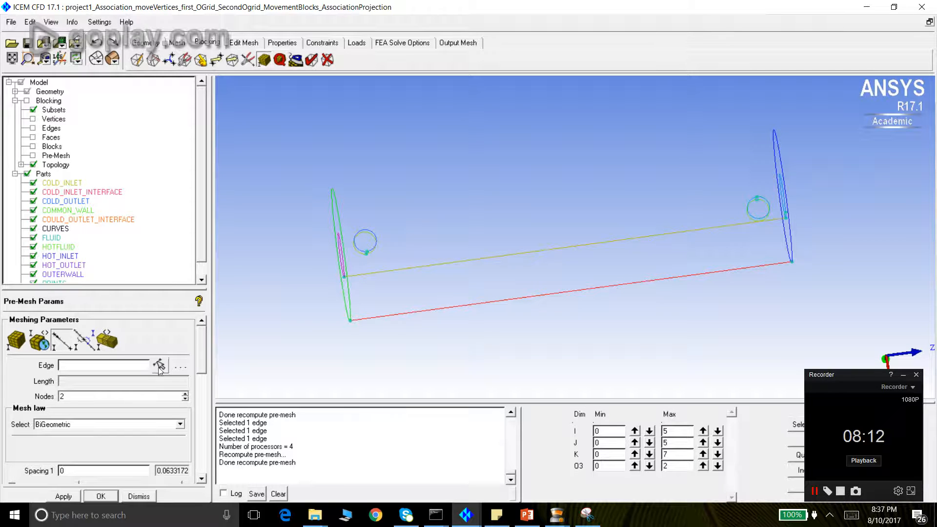
pyautogui.click(159, 365)
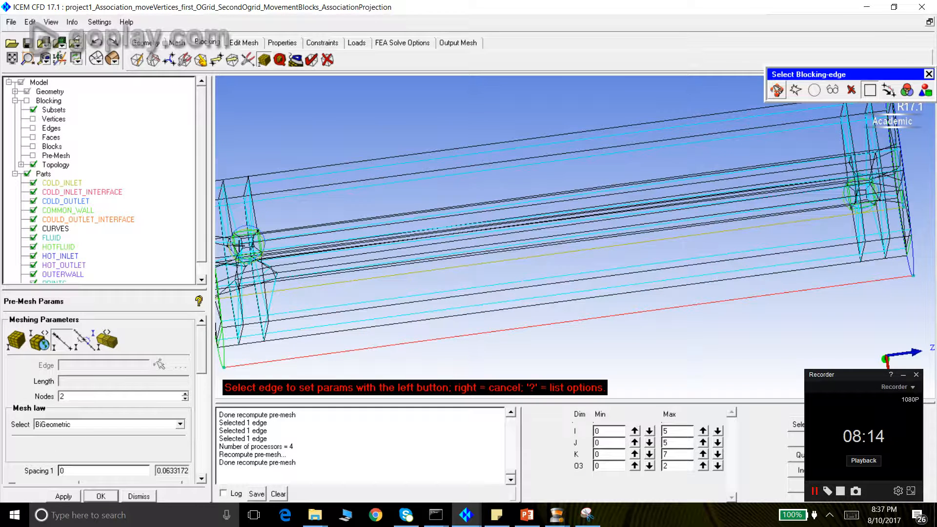
pyautogui.click(244, 244)
pyautogui.click(88, 399)
pyautogui.write('6')
pyautogui.press('Return')
# Check the node count of edge 306 307 at the cold outlet and recompute the pre-mesh
pyautogui.click(159, 365)
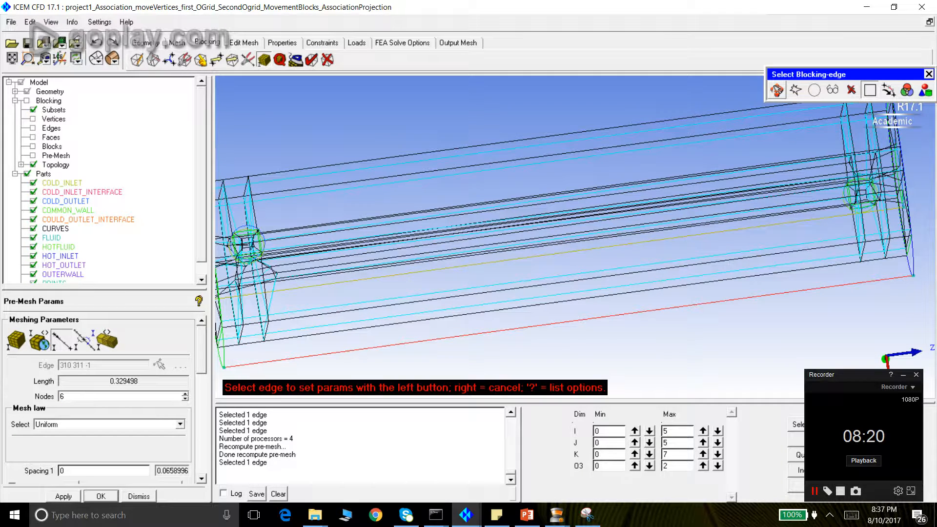
pyautogui.click(244, 248)
pyautogui.click(159, 365)
pyautogui.click(244, 240)
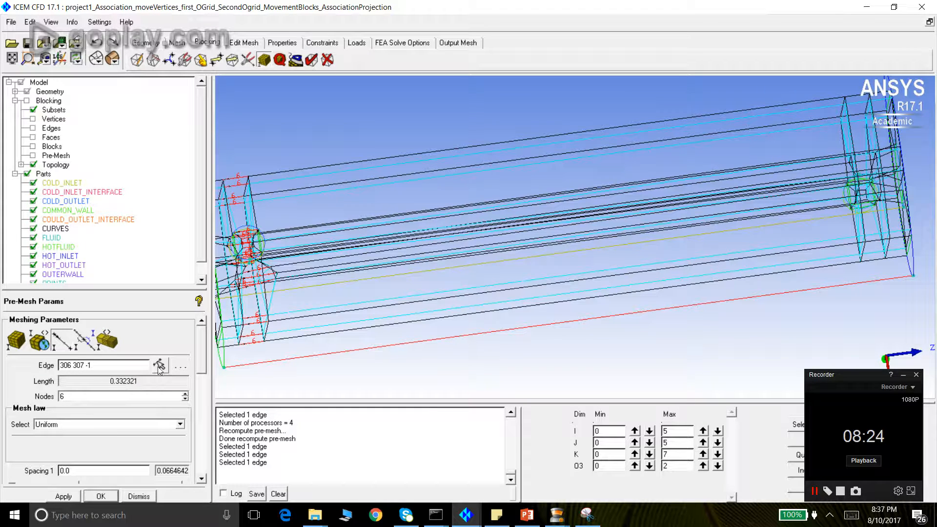
pyautogui.click(142, 496)
pyautogui.click(33, 156)
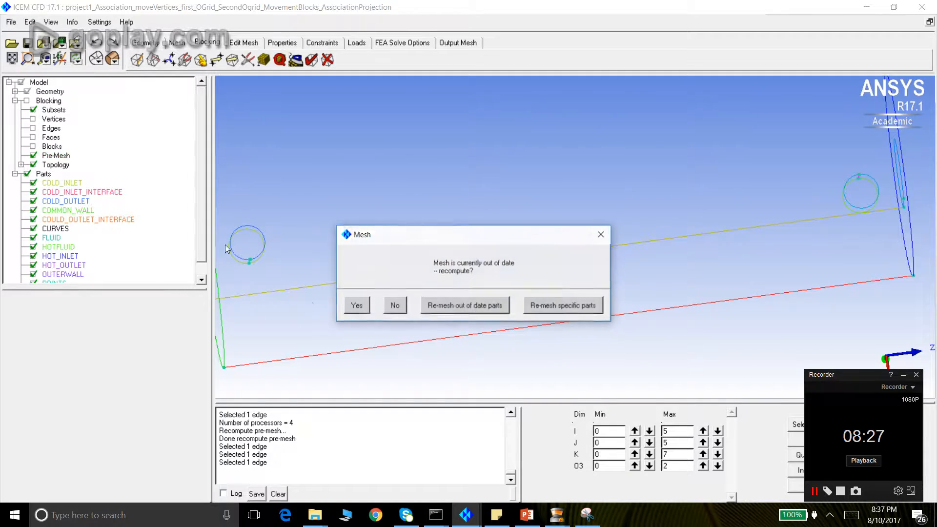
pyautogui.click(358, 306)
# Inspect the recomputed pre-mesh at the end faces, around both cold ports and along the shell
pyautogui.scroll(-3, 342, 261)
pyautogui.moveTo(341, 262); pyautogui.dragTo(614, 209)
pyautogui.scroll(4, 614, 208)
pyautogui.scroll(-3, 613, 208)
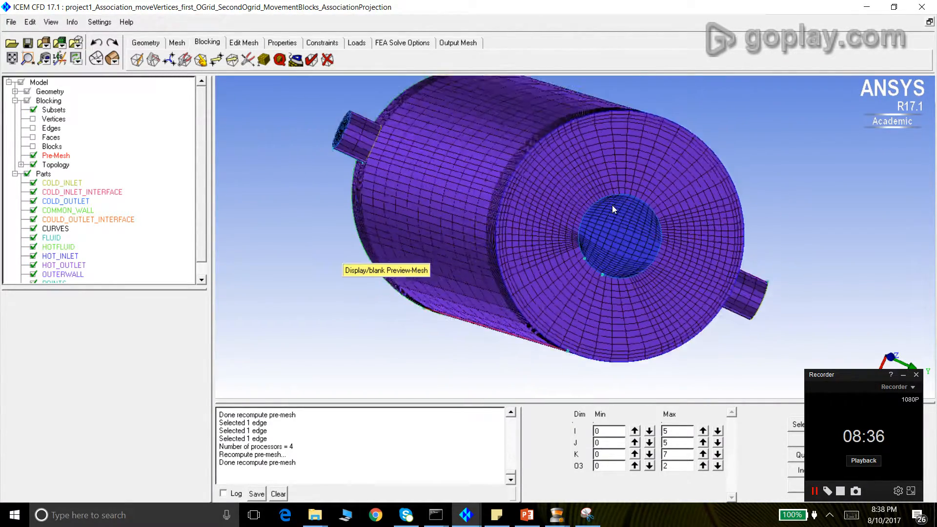
pyautogui.scroll(2, 614, 209)
pyautogui.scroll(1, 664, 237)
pyautogui.scroll(-1, 673, 232)
pyautogui.moveTo(687, 239); pyautogui.dragTo(652, 230)
pyautogui.moveTo(555, 243); pyautogui.dragTo(300, 235)
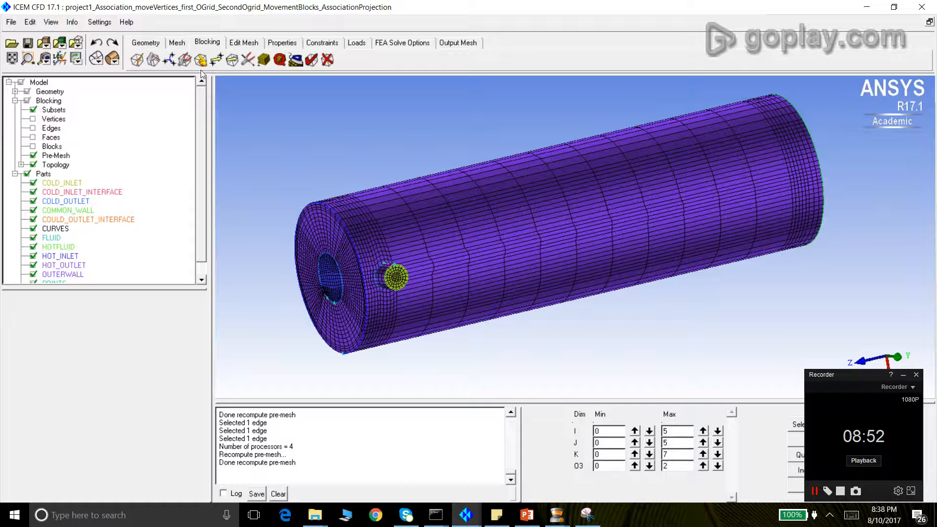
# Set lengthwise edge 109 157 and its parallel edges to 24 nodes and recompute the pre-mesh
pyautogui.click(259, 63)
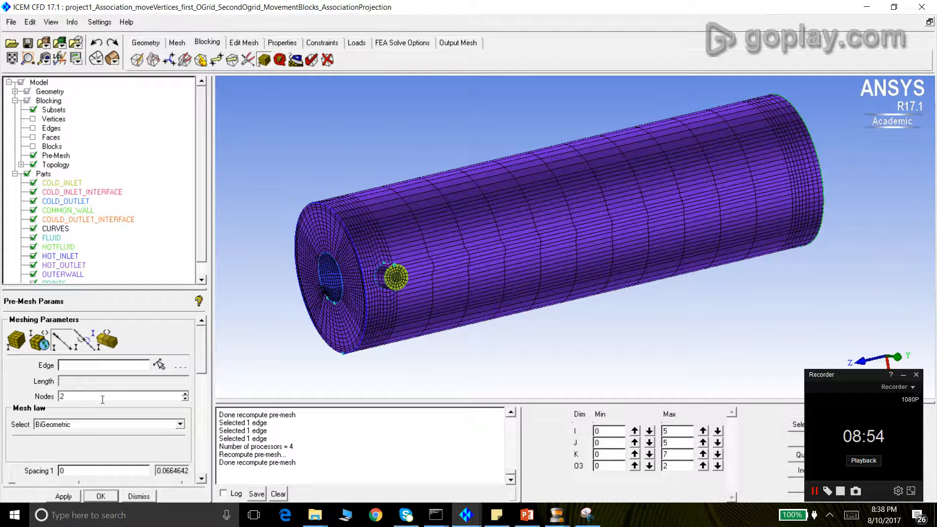
pyautogui.click(160, 365)
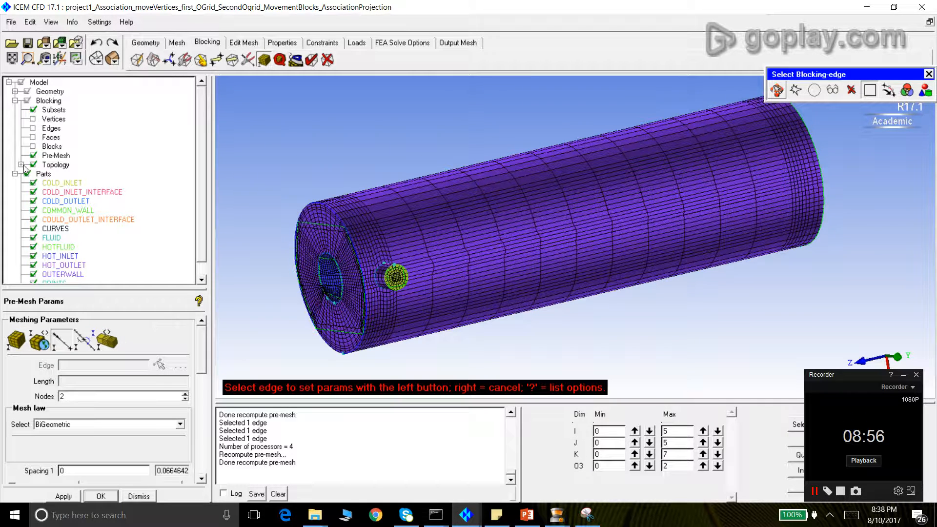
pyautogui.click(33, 155)
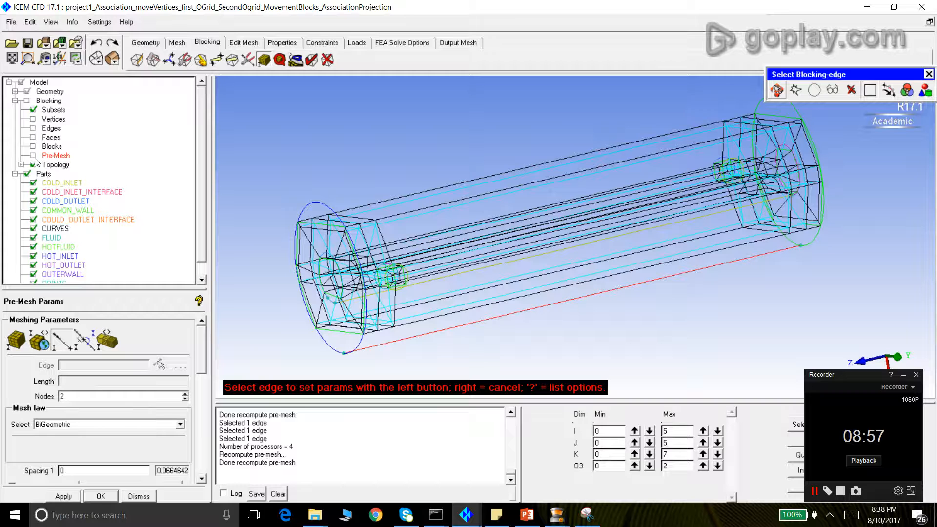
pyautogui.click(397, 215)
pyautogui.click(92, 395)
pyautogui.doubleClick(92, 395)
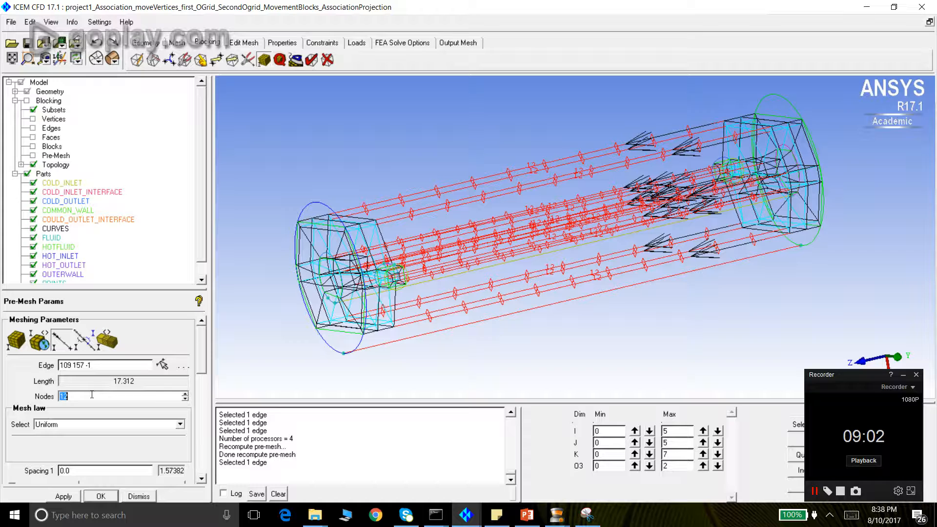
pyautogui.write('24')
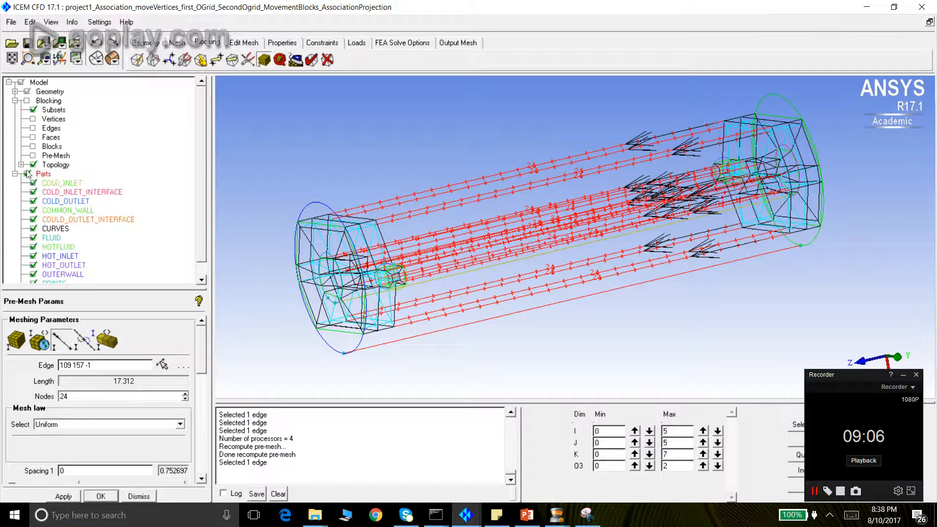
pyautogui.click(33, 156)
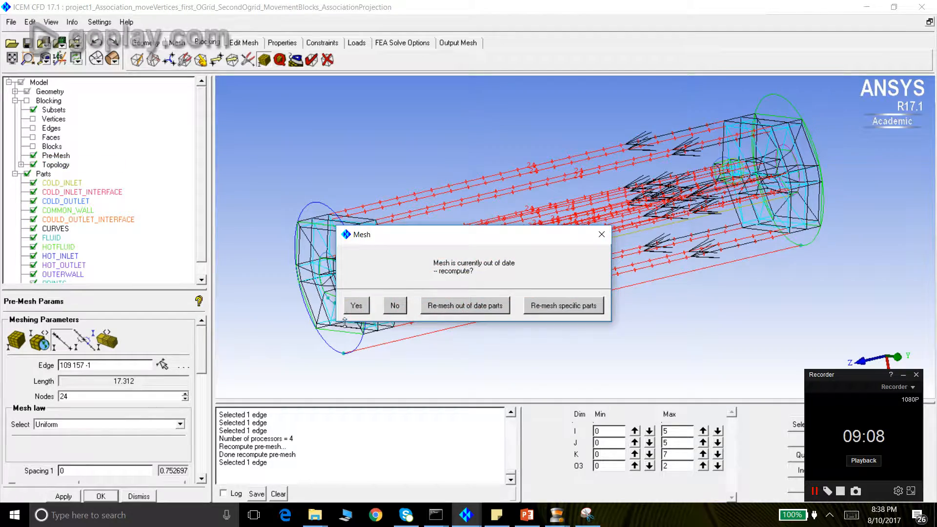
pyautogui.click(350, 307)
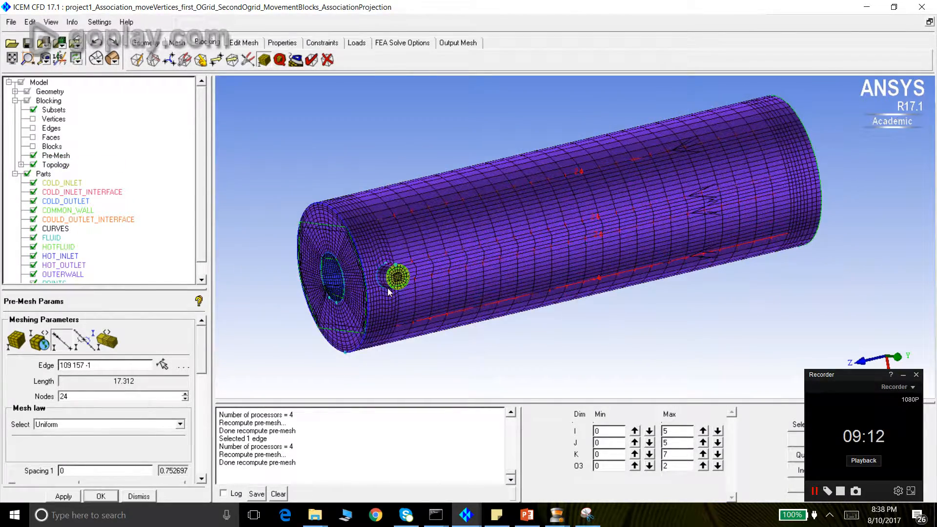
# Clear the edge node labels, redisplay the pre-mesh and inspect its spacing along the shell
pyautogui.moveTo(388, 288); pyautogui.dragTo(339, 265)
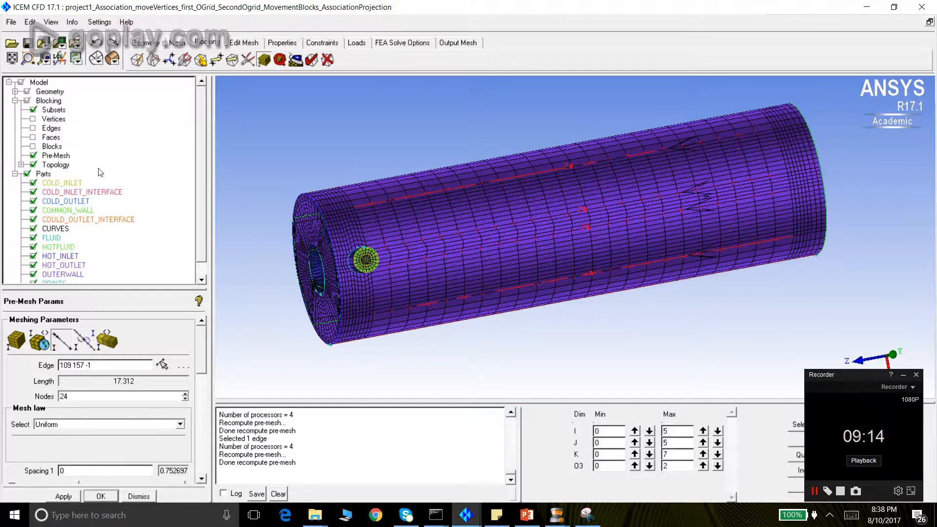
pyautogui.click(140, 496)
pyautogui.click(34, 155)
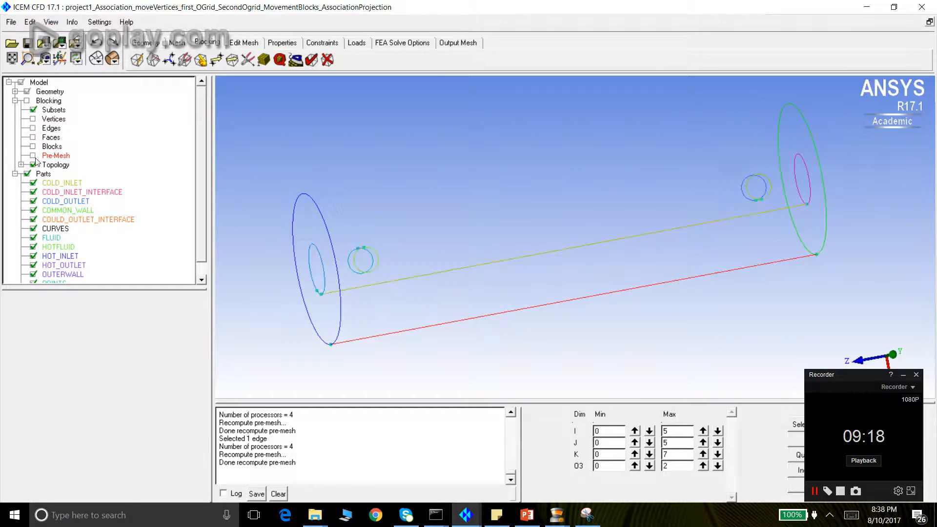
pyautogui.click(34, 156)
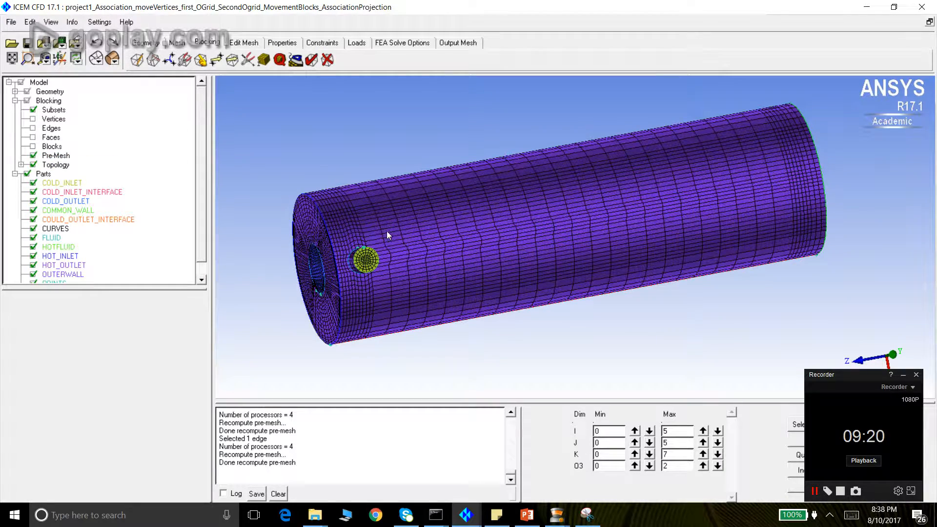
pyautogui.moveTo(385, 195); pyautogui.dragTo(480, 326)
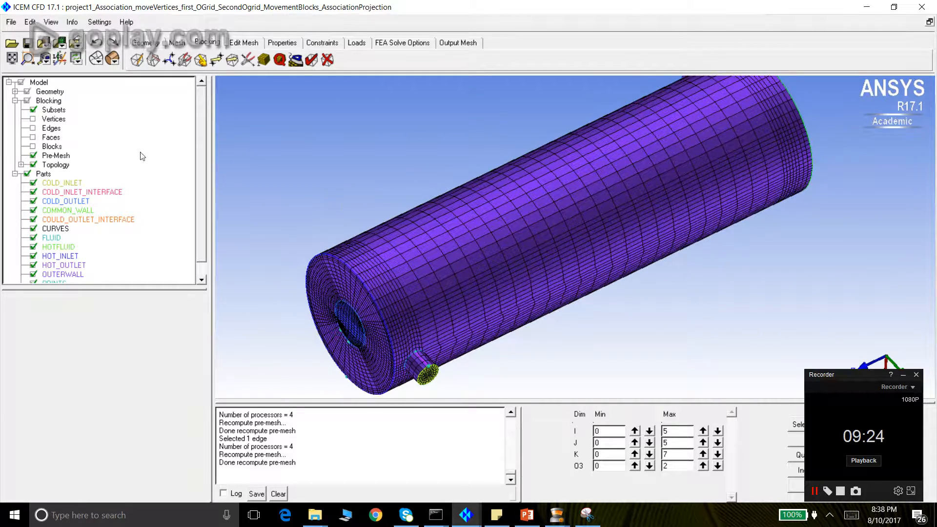
# Hide the pre-mesh and set edge 294 302 and its parallel edges across both ends to 20 nodes
pyautogui.click(264, 61)
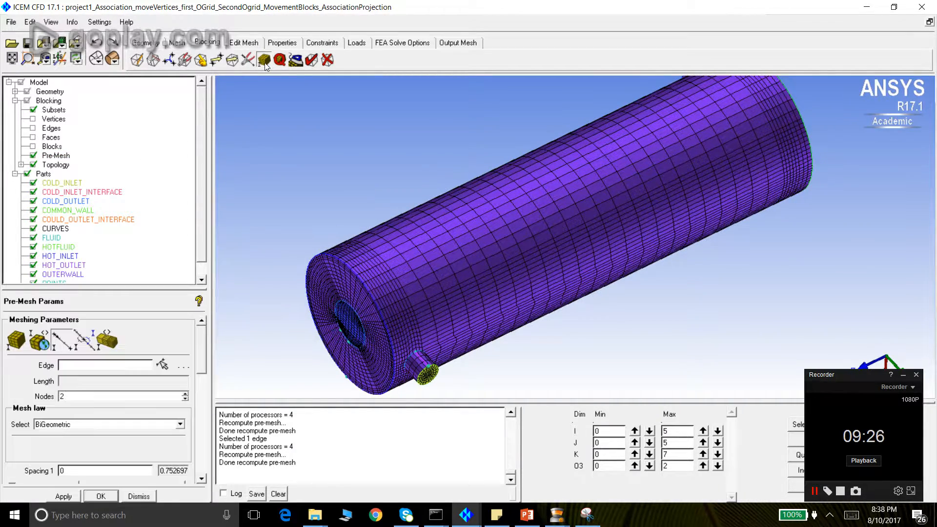
pyautogui.click(158, 363)
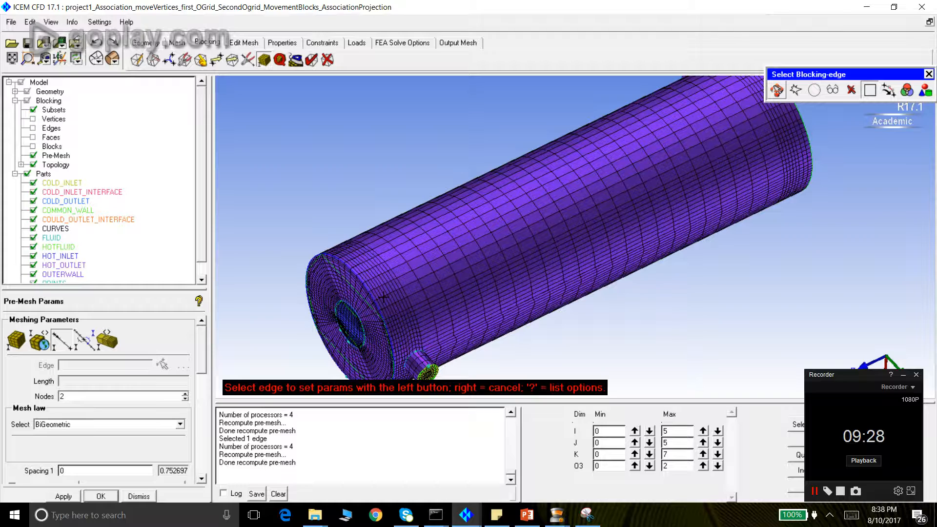
pyautogui.click(363, 296)
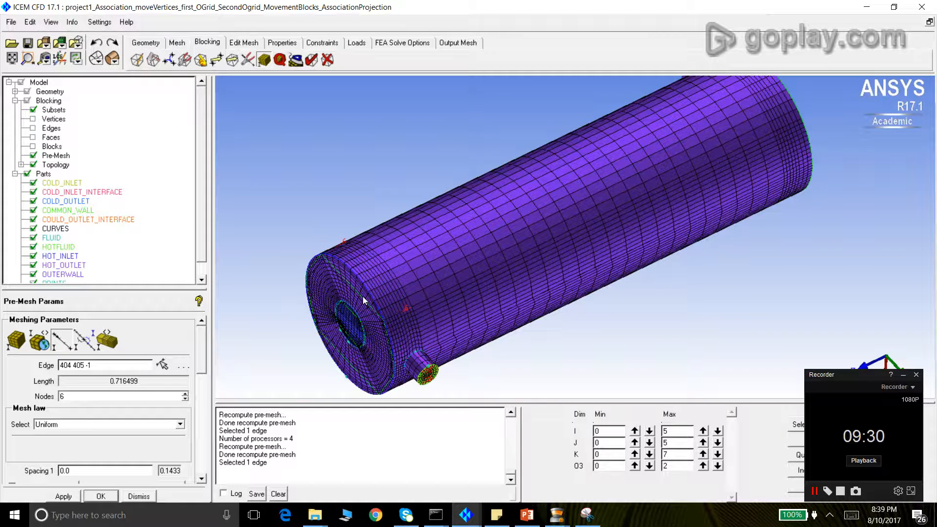
pyautogui.click(33, 156)
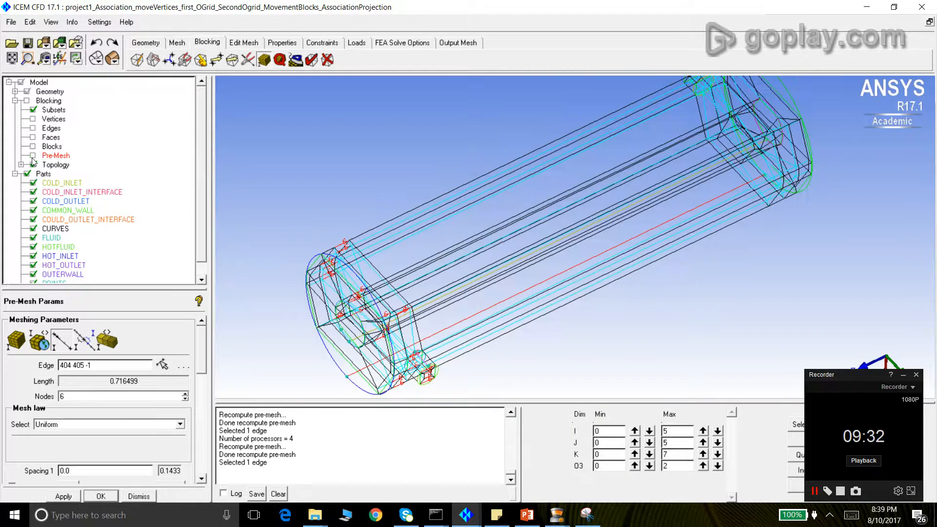
pyautogui.click(163, 365)
pyautogui.scroll(3, 383, 285)
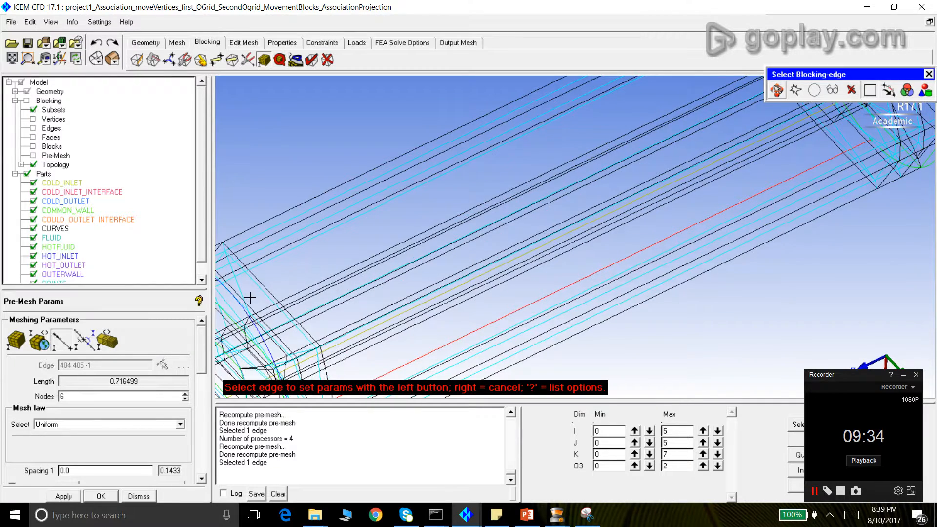
pyautogui.scroll(-3, 250, 297)
pyautogui.click(344, 292)
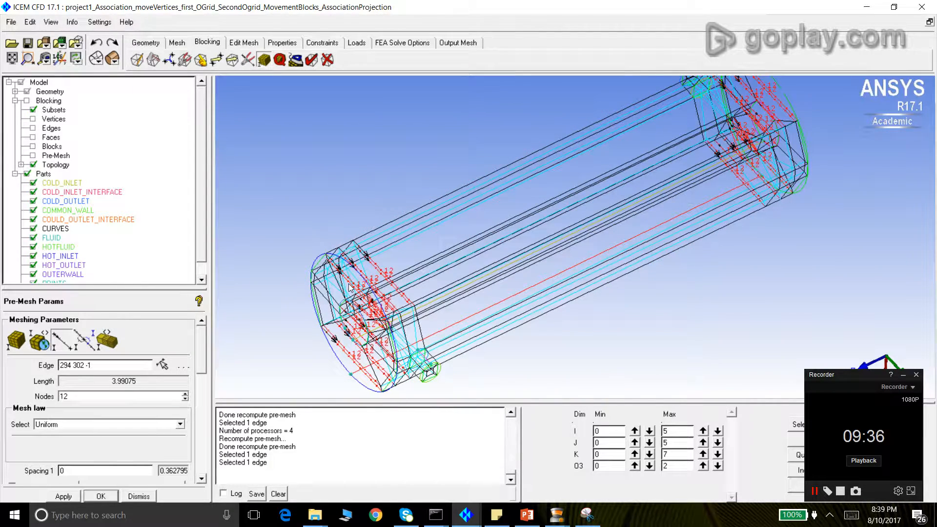
pyautogui.click(106, 396)
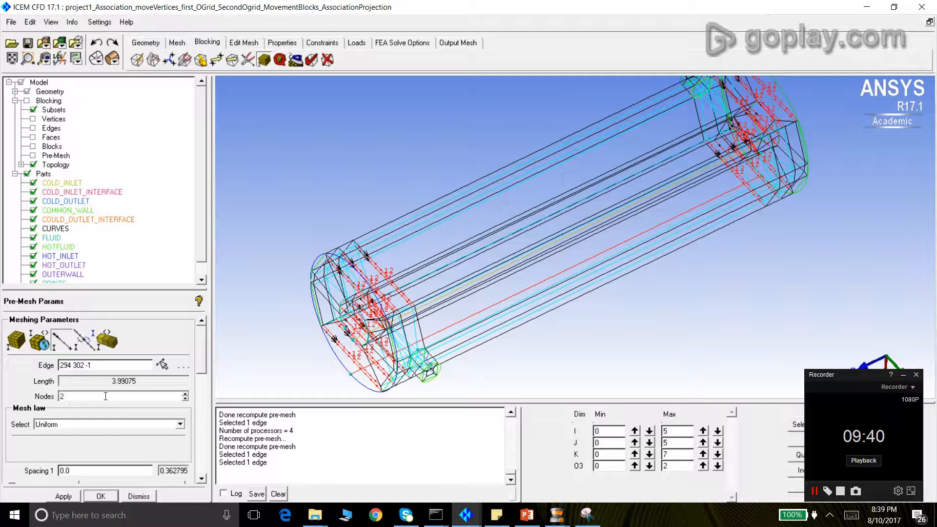
pyautogui.write('2')
pyautogui.press('Return')
pyautogui.press('Return')
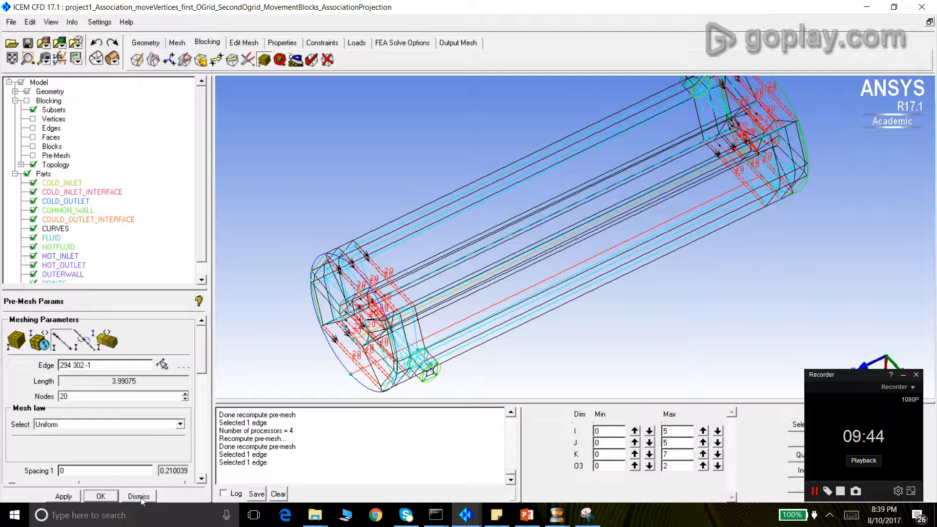
# Close the edge parameters and recompute the pre-mesh with the new node counts
pyautogui.click(138, 497)
pyautogui.click(32, 155)
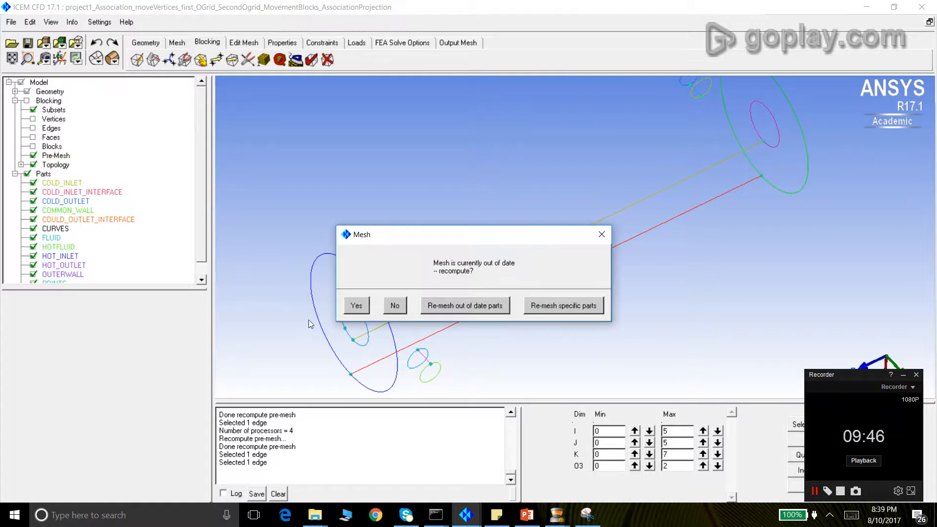
pyautogui.click(356, 304)
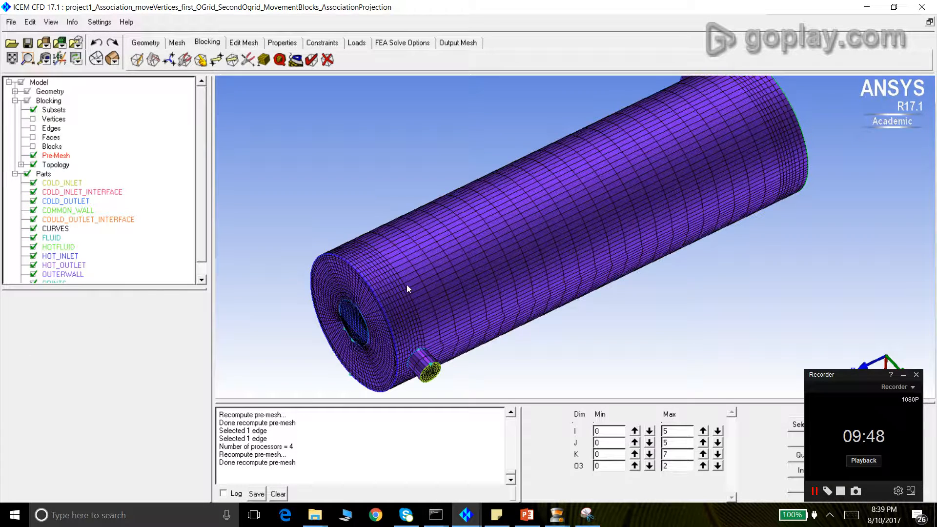
# Compute the pre-mesh quality histogram with the Angle criterion, range 0 to 90 and 20 bars
pyautogui.moveTo(408, 289); pyautogui.dragTo(487, 217)
pyautogui.moveTo(625, 235); pyautogui.dragTo(553, 251)
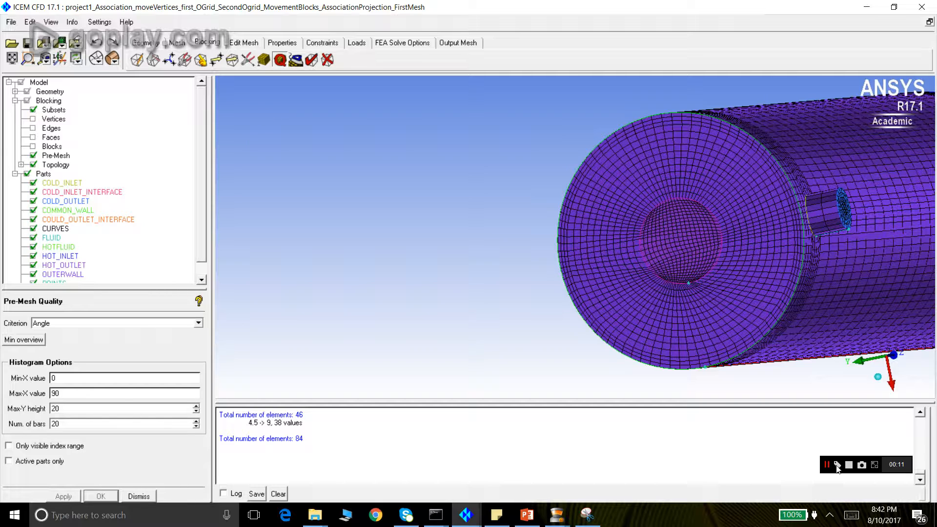
pyautogui.moveTo(720, 182); pyautogui.dragTo(687, 178)
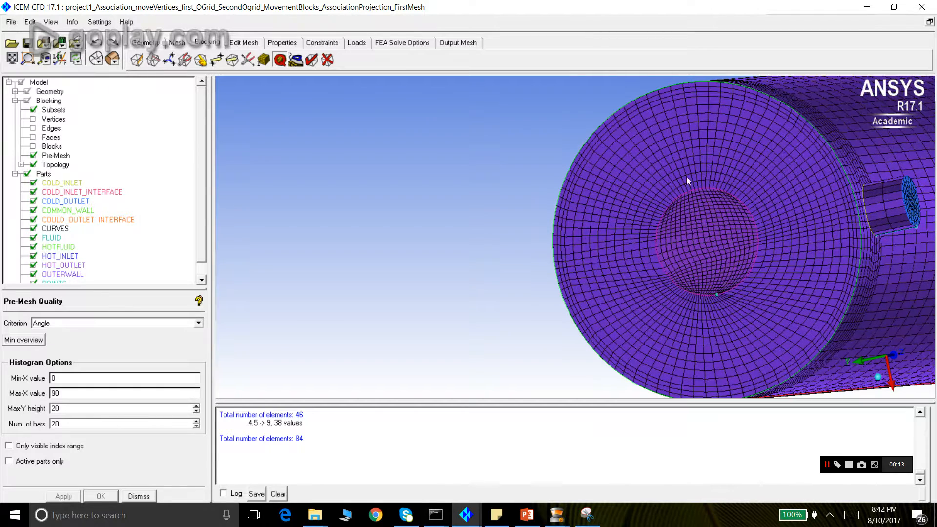
pyautogui.moveTo(607, 177); pyautogui.dragTo(657, 206)
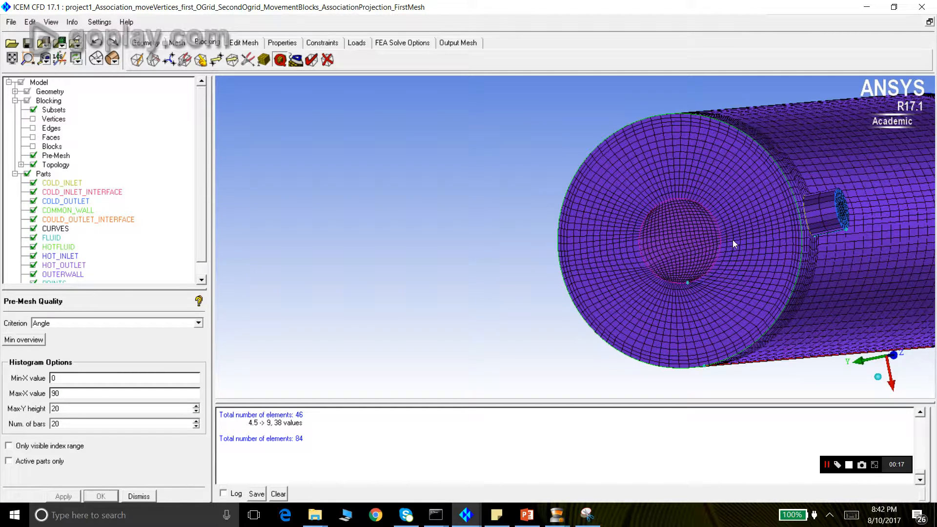
pyautogui.scroll(1, 715, 215)
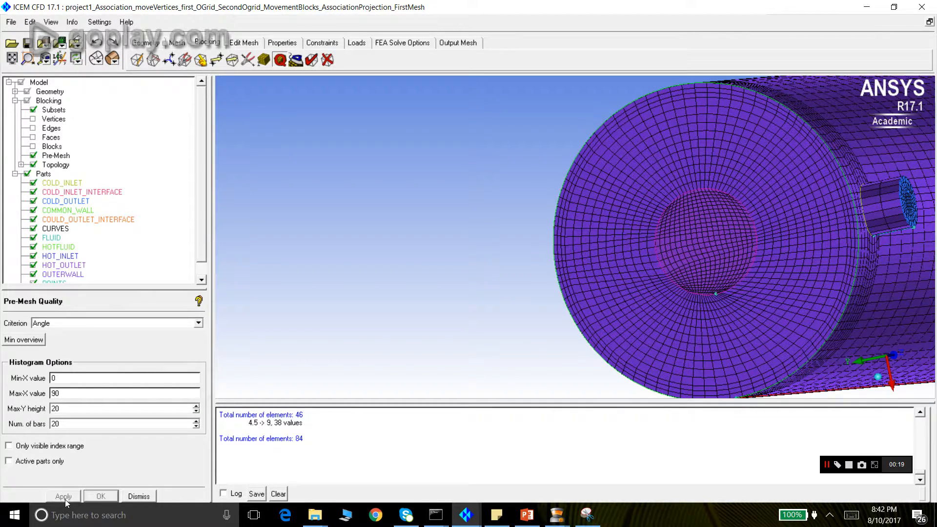
pyautogui.click(56, 337)
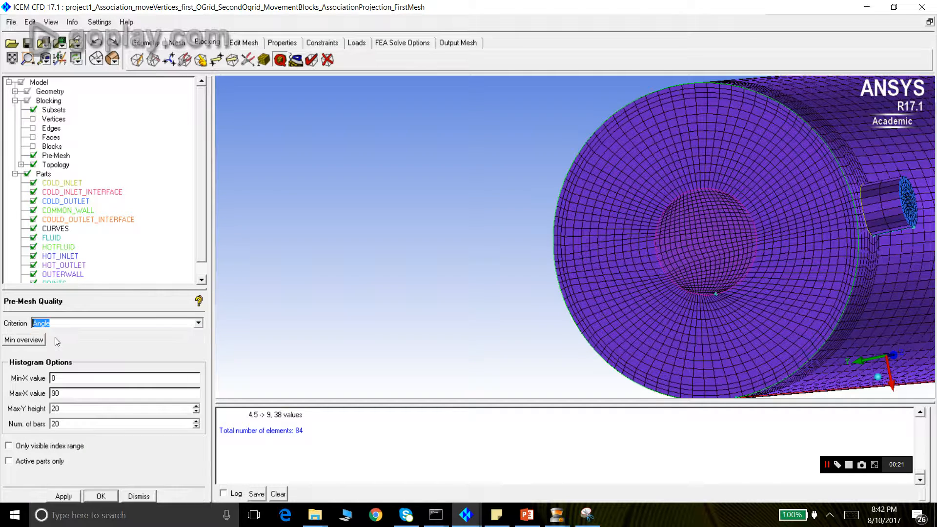
pyautogui.click(73, 499)
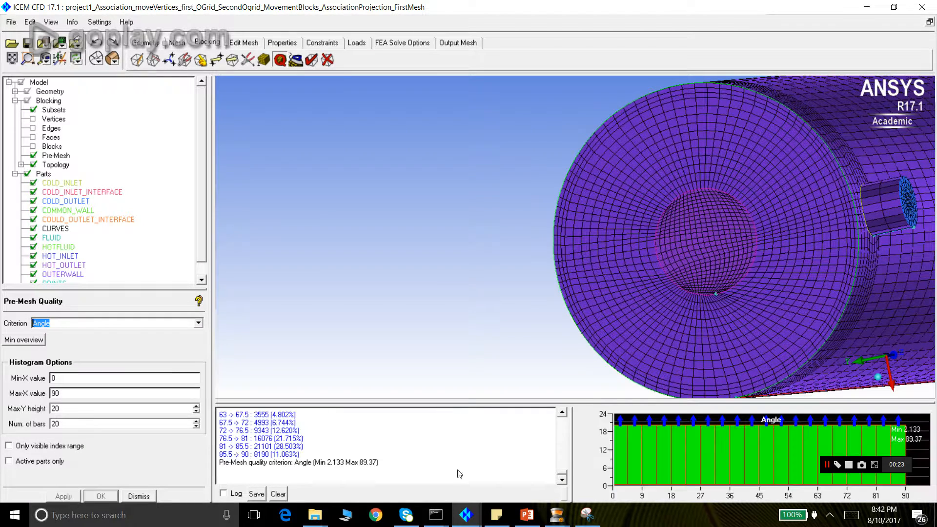
# Turn off the pre-mesh's solid display, highlight the elements in the 0–4.5 and 4.5–9 angle bars, inspect their locations and close the histogram
pyautogui.click(624, 459)
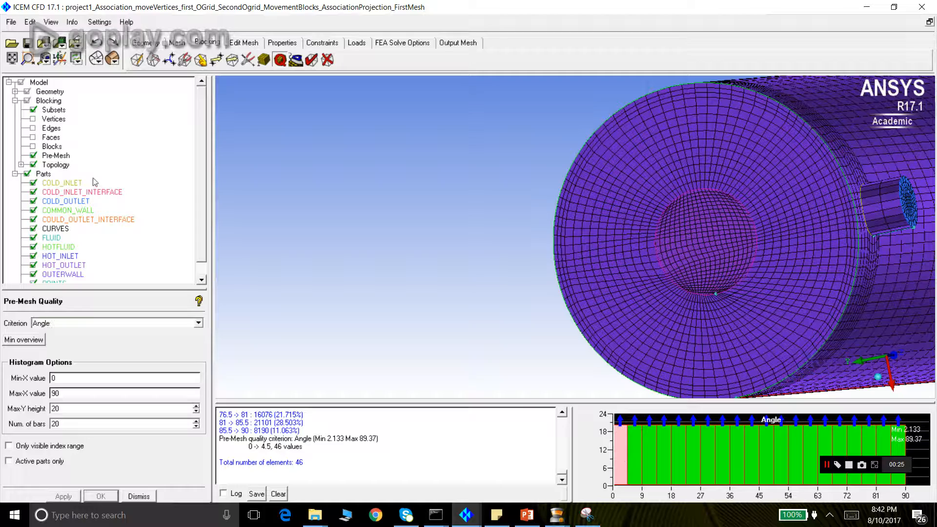
pyautogui.rightClick(66, 157)
pyautogui.click(79, 163)
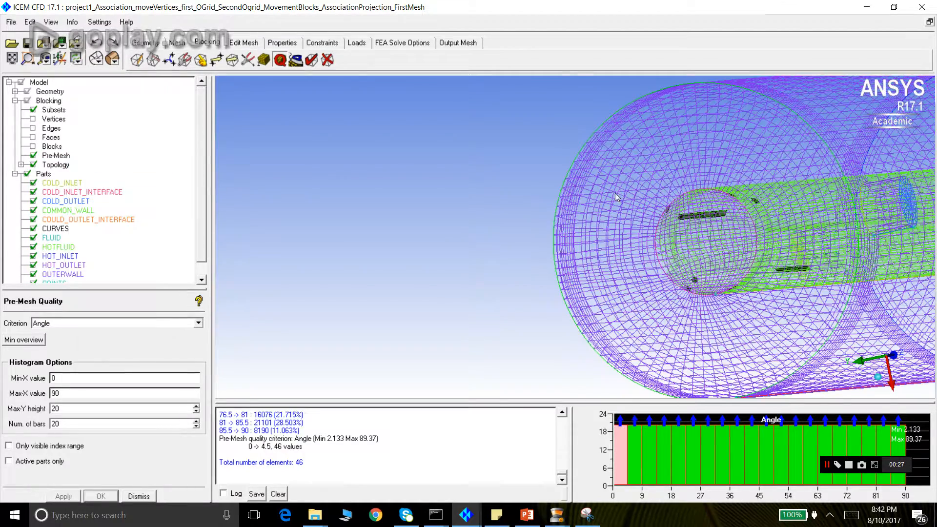
pyautogui.scroll(3, 675, 215)
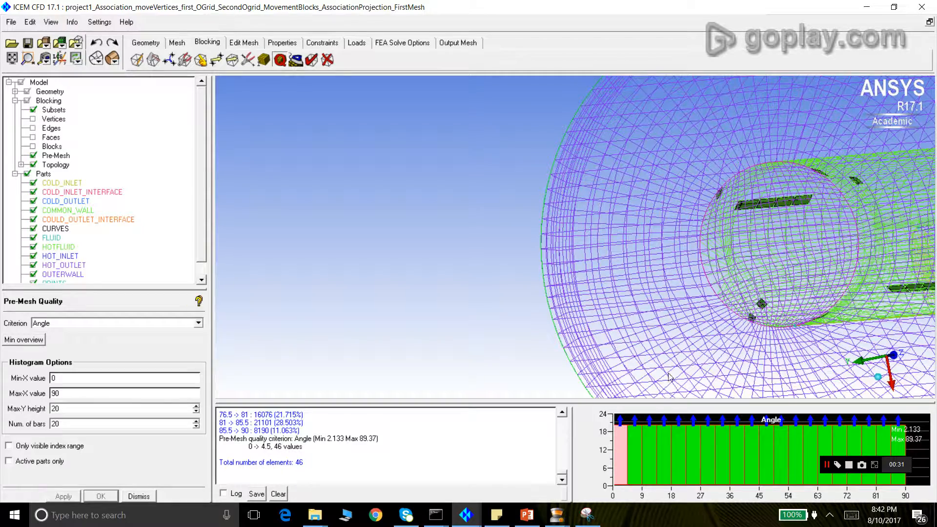
pyautogui.click(637, 446)
pyautogui.scroll(-3, 685, 289)
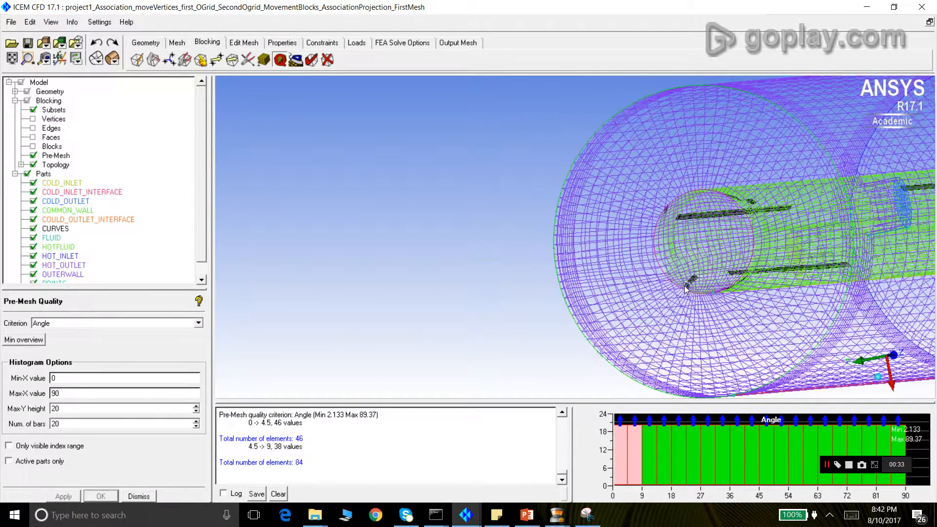
pyautogui.scroll(2, 752, 221)
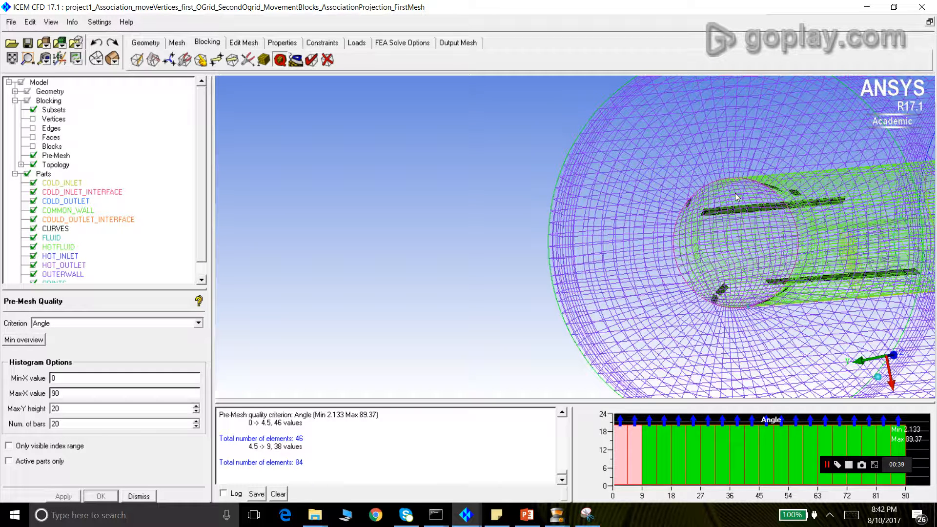
pyautogui.rightClick(637, 446)
pyautogui.click(642, 443)
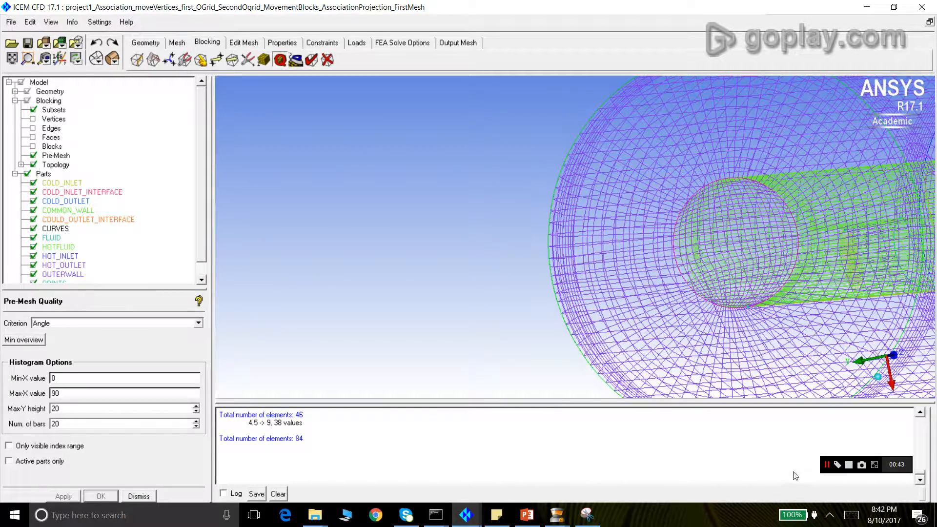
pyautogui.scroll(-2, 565, 161)
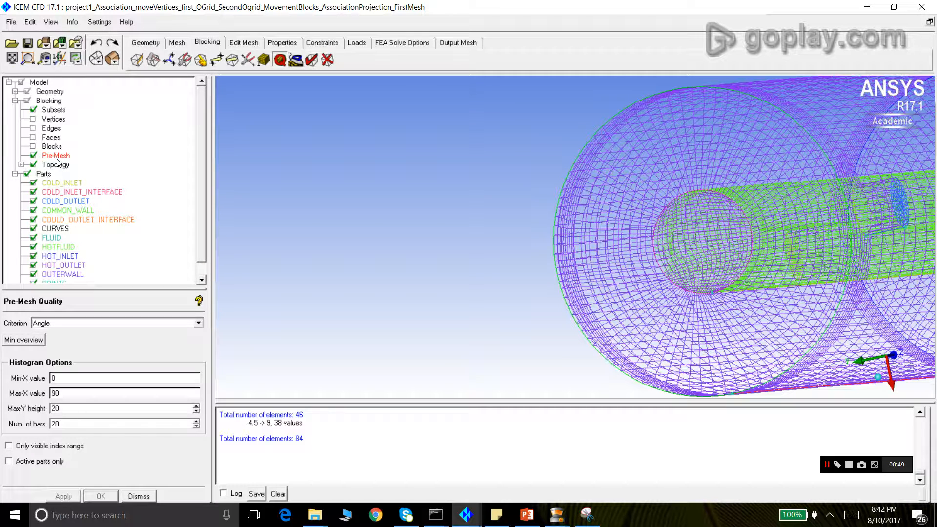
# Close the quality check, hide the pre-mesh and the FLUID part, and display the blocking edges of the inner tube
pyautogui.click(33, 155)
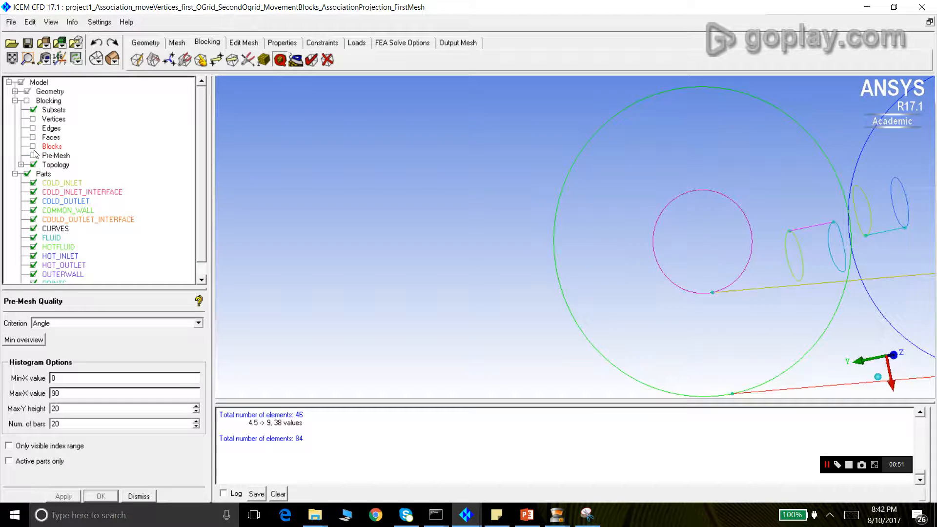
pyautogui.click(33, 128)
pyautogui.scroll(-2, 463, 210)
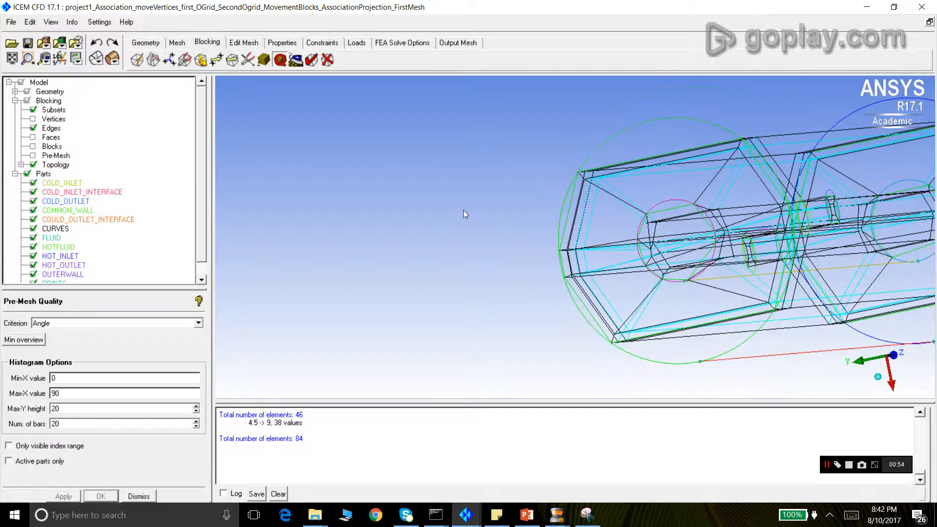
pyautogui.click(135, 497)
pyautogui.scroll(-2, 378, 309)
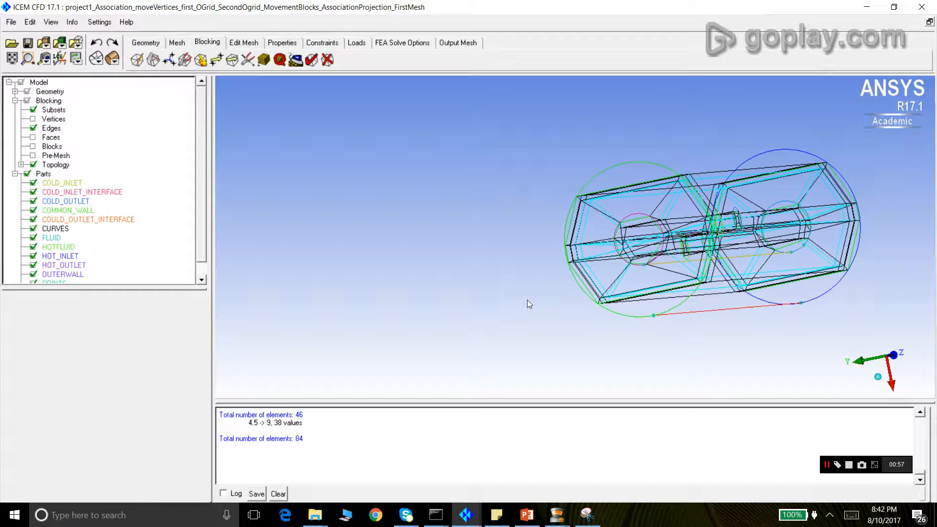
pyautogui.scroll(2, 527, 300)
pyautogui.scroll(-1, 517, 294)
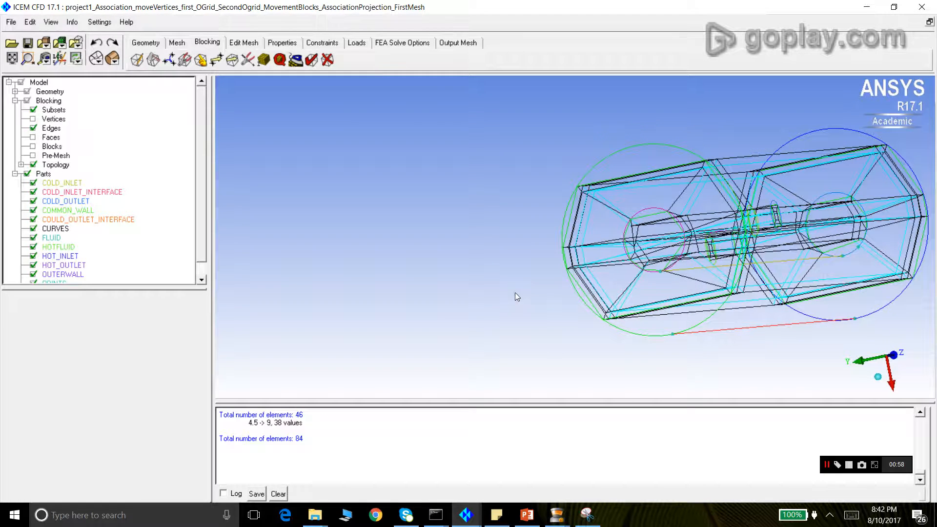
pyautogui.click(33, 237)
pyautogui.moveTo(655, 246); pyautogui.dragTo(820, 263)
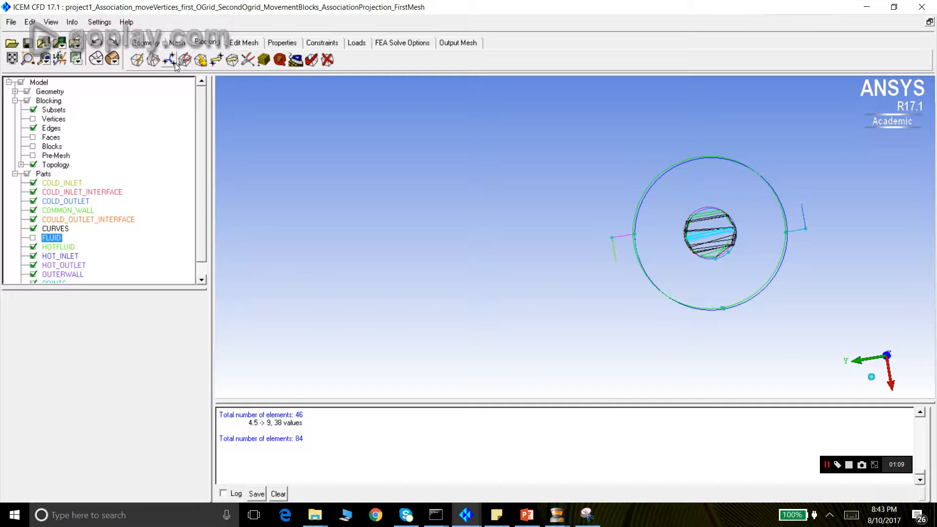
# Start an O-grid block split and select all visible blocks of the inner tube
pyautogui.click(155, 62)
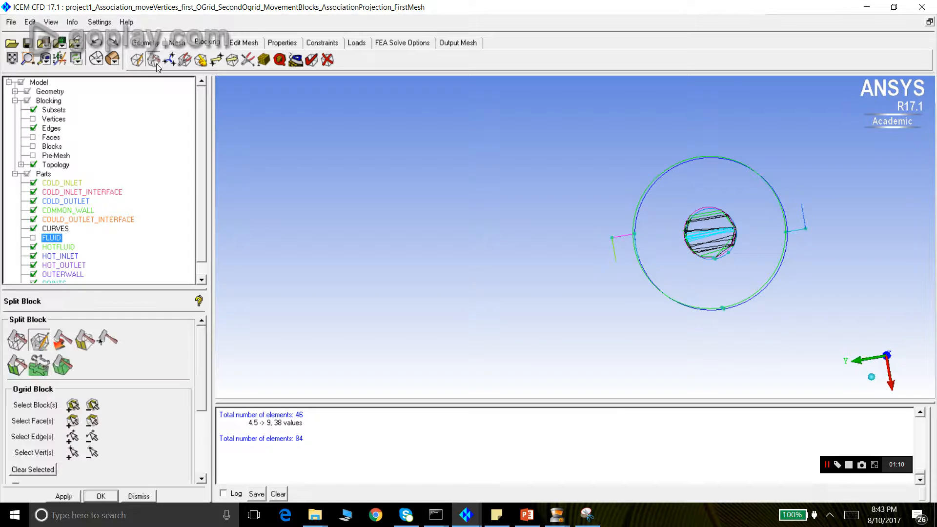
pyautogui.click(73, 405)
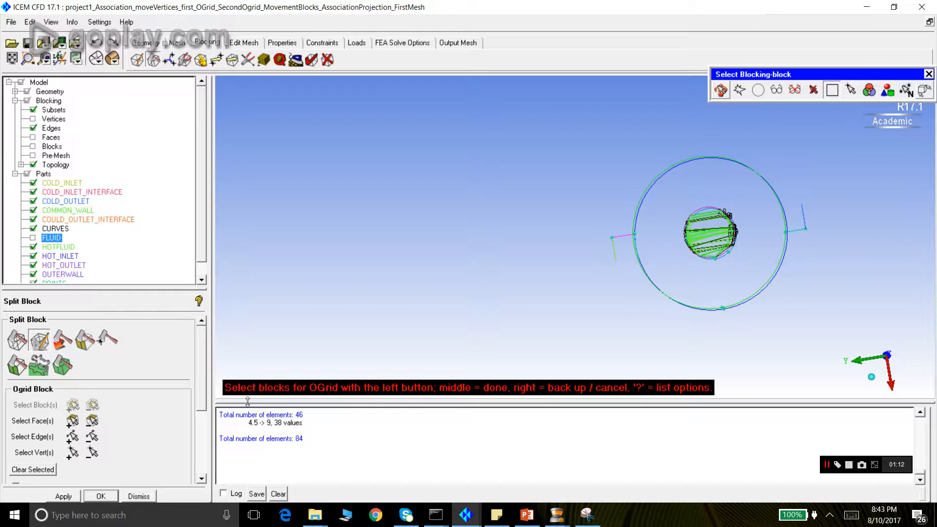
pyautogui.click(772, 93)
pyautogui.moveTo(825, 245); pyautogui.dragTo(452, 310)
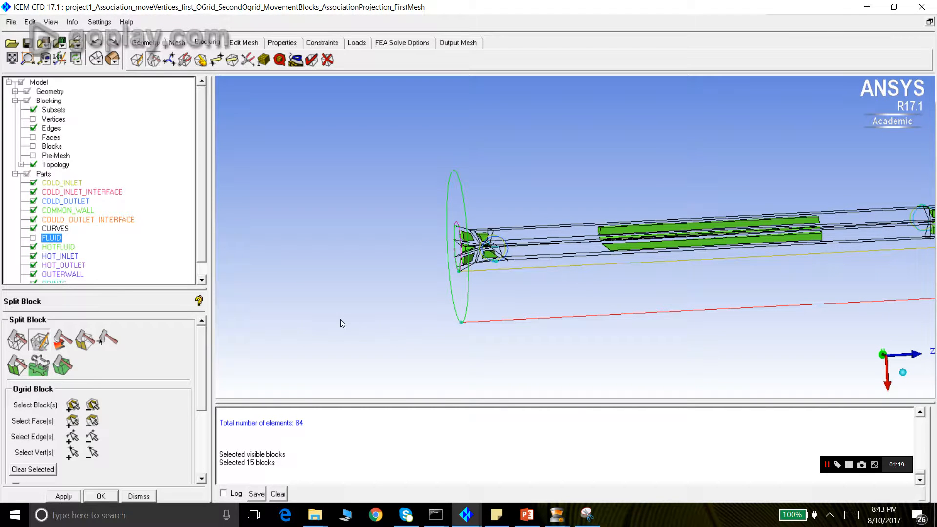
# Add the three inner-tube end faces at the lower-Z end to the O-grid face selection
pyautogui.click(71, 426)
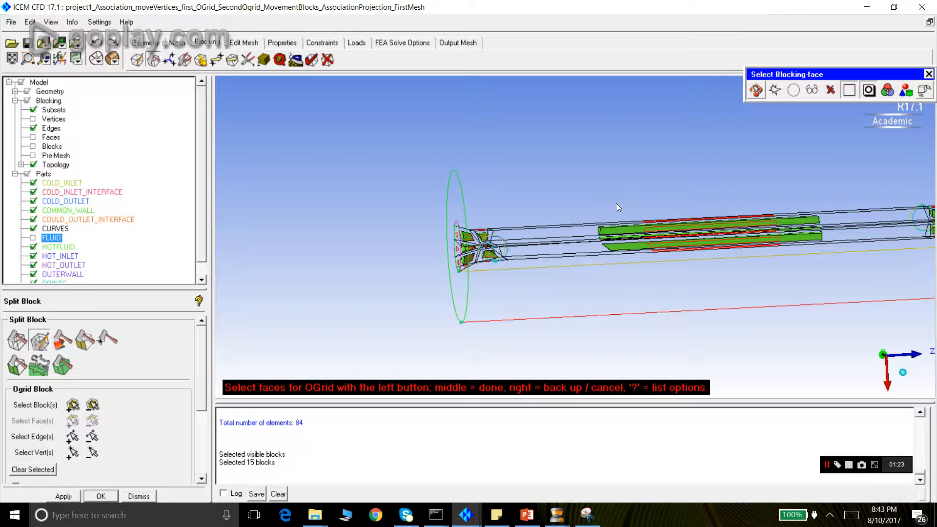
pyautogui.click(757, 91)
pyautogui.moveTo(555, 256); pyautogui.dragTo(612, 254)
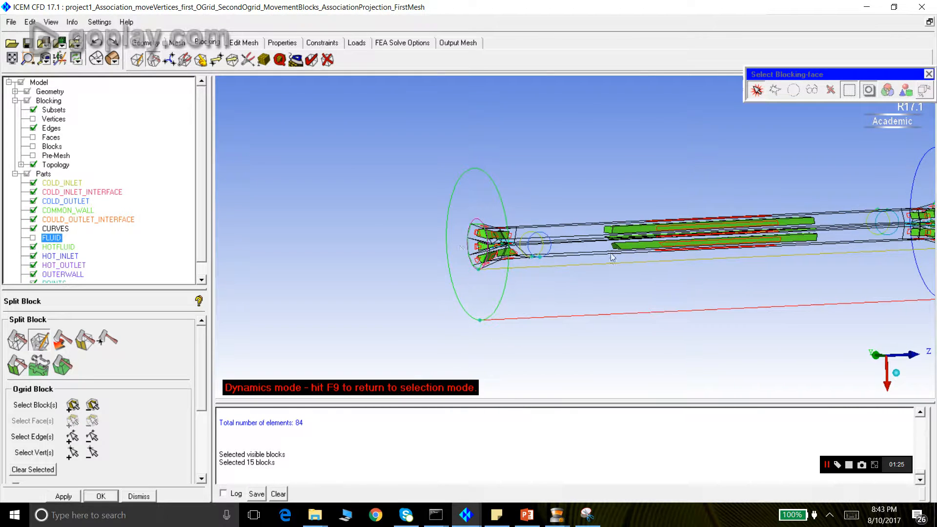
pyautogui.scroll(3, 462, 250)
pyautogui.click(758, 94)
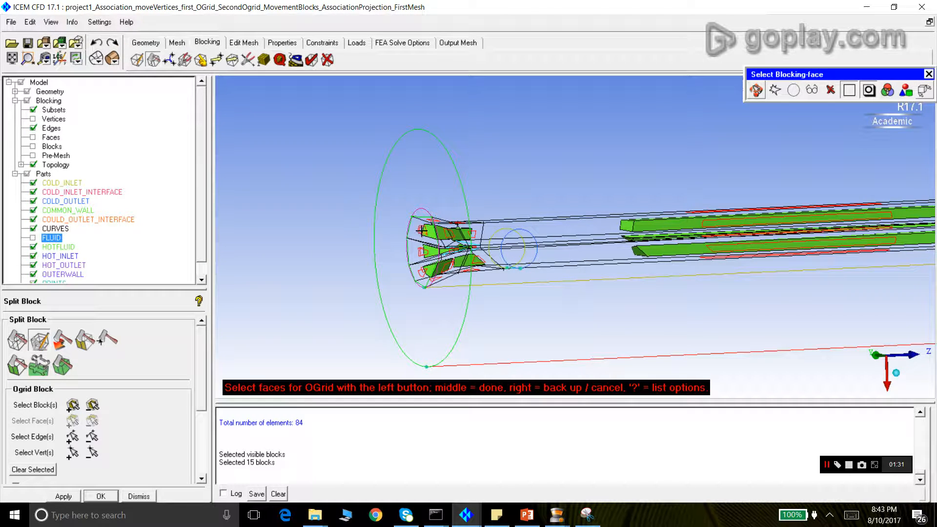
pyautogui.middleClick(611, 180)
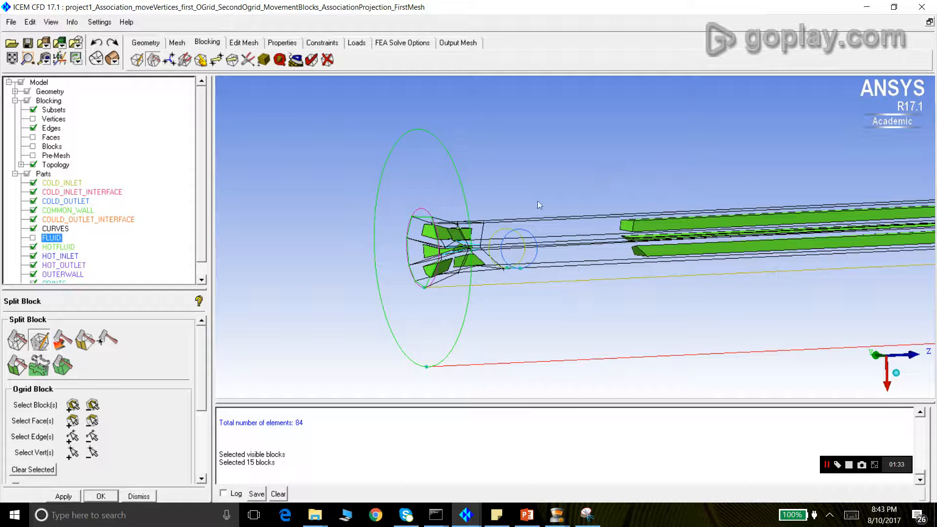
pyautogui.click(73, 422)
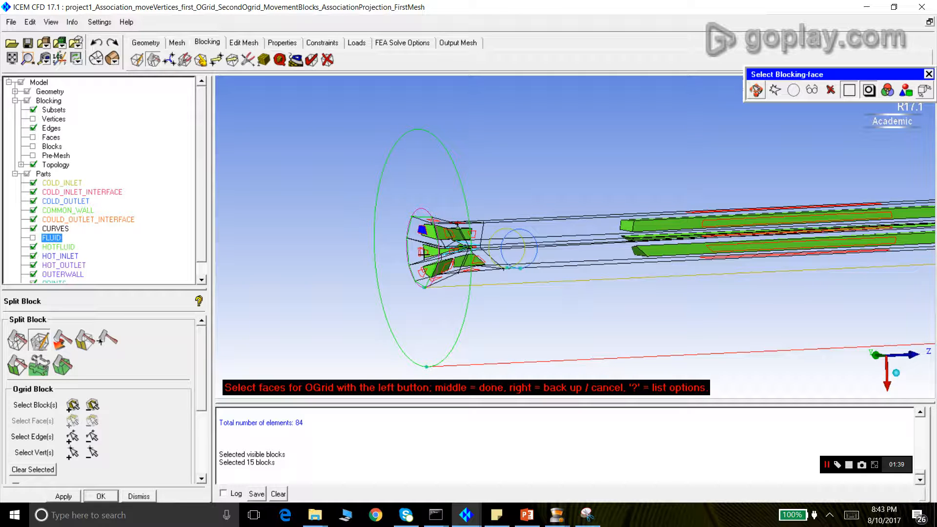
pyautogui.scroll(2, 438, 279)
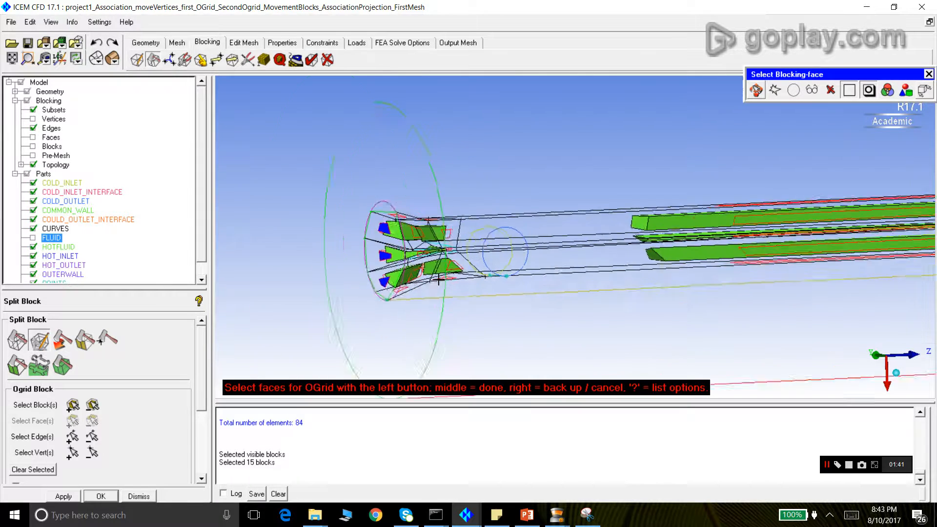
# Add the three inner-tube end faces at the higher-Z end to the O-grid face selection
pyautogui.click(765, 94)
pyautogui.moveTo(736, 142); pyautogui.dragTo(680, 63)
pyautogui.moveTo(679, 59); pyautogui.dragTo(678, 247, button='right')
pyautogui.moveTo(726, 243); pyautogui.dragTo(676, 237)
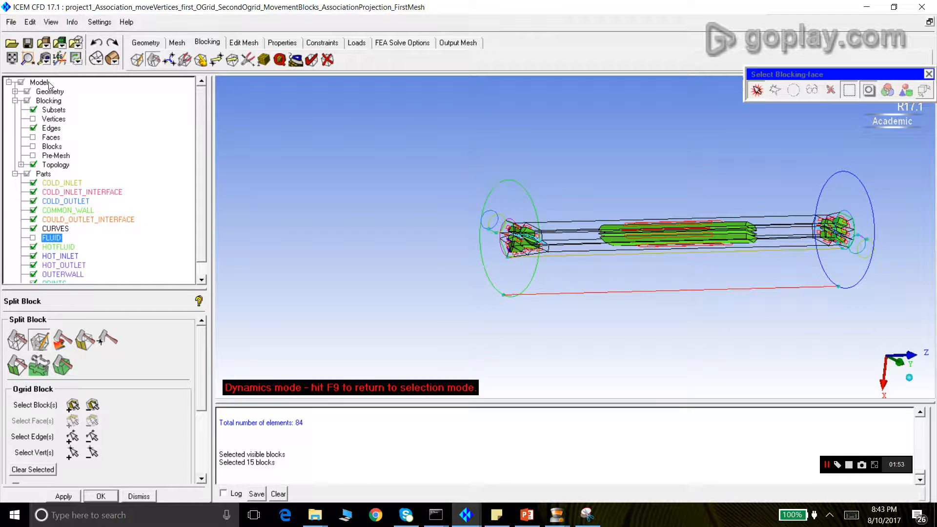
pyautogui.click(28, 58)
pyautogui.moveTo(816, 200); pyautogui.dragTo(879, 274)
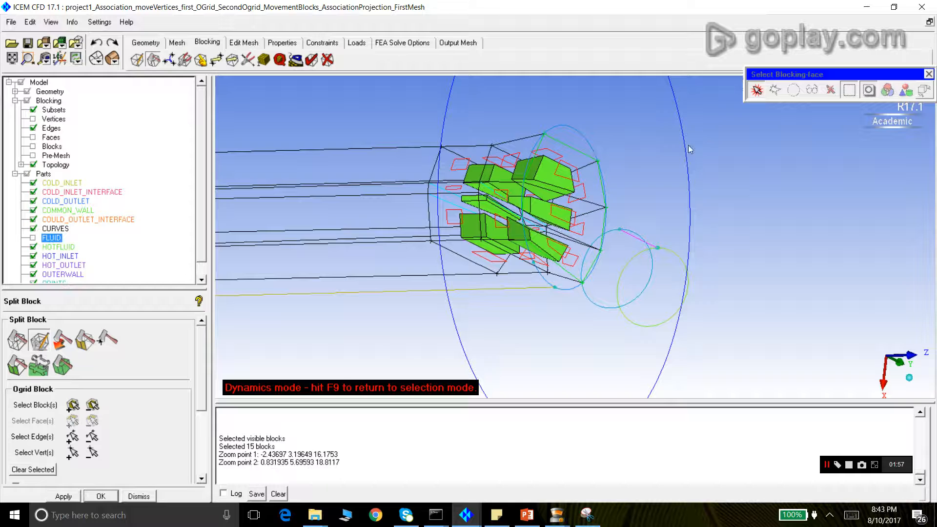
pyautogui.click(756, 91)
pyautogui.click(566, 173)
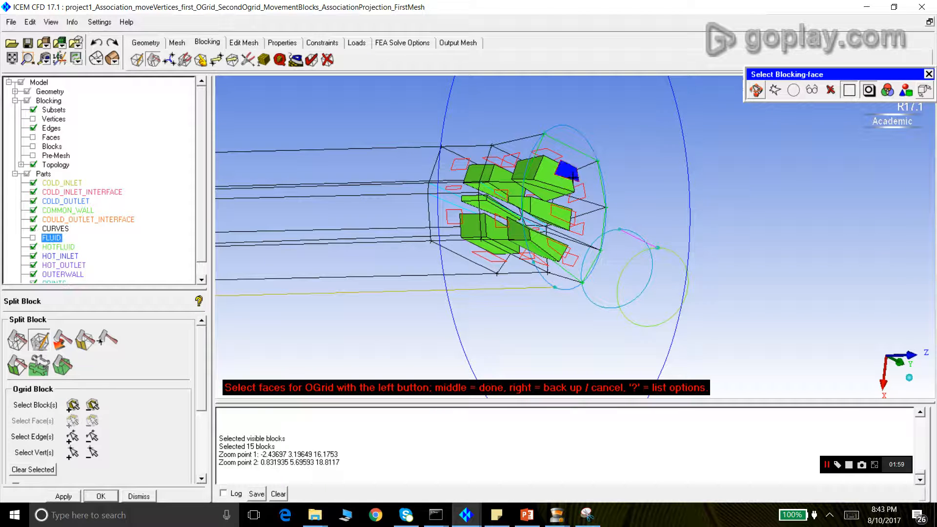
pyautogui.click(564, 216)
pyautogui.click(558, 249)
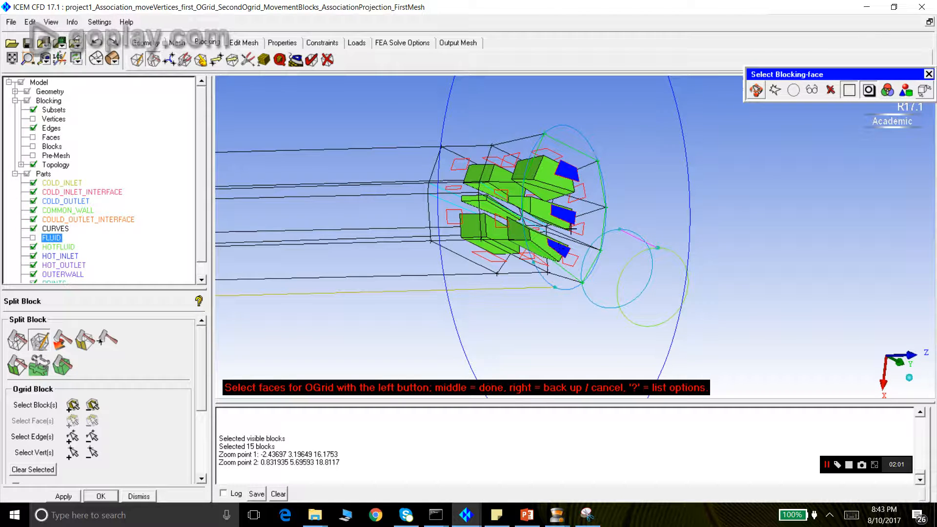
# Check the O-grid faces selected at the inner tube's lower-Z end and resume face selection
pyautogui.scroll(-2, 580, 201)
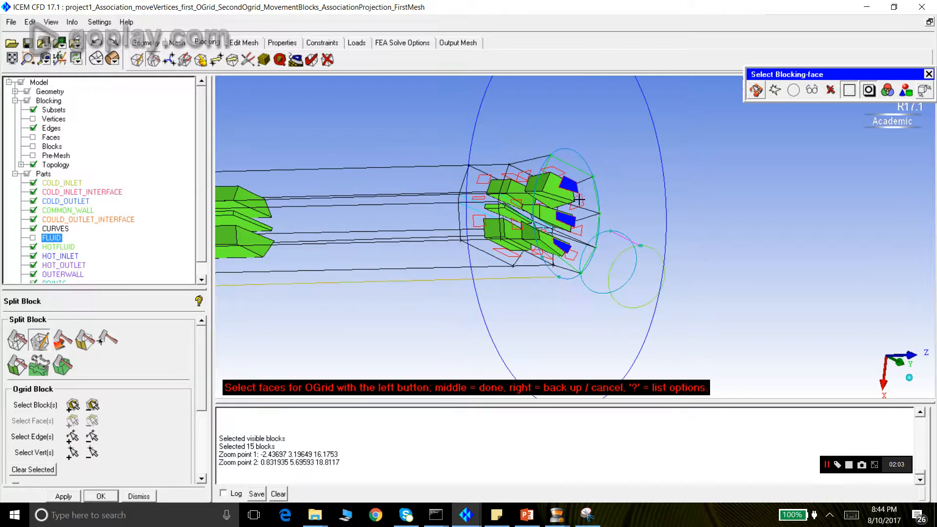
pyautogui.scroll(-2, 632, 200)
pyautogui.scroll(-4, 719, 238)
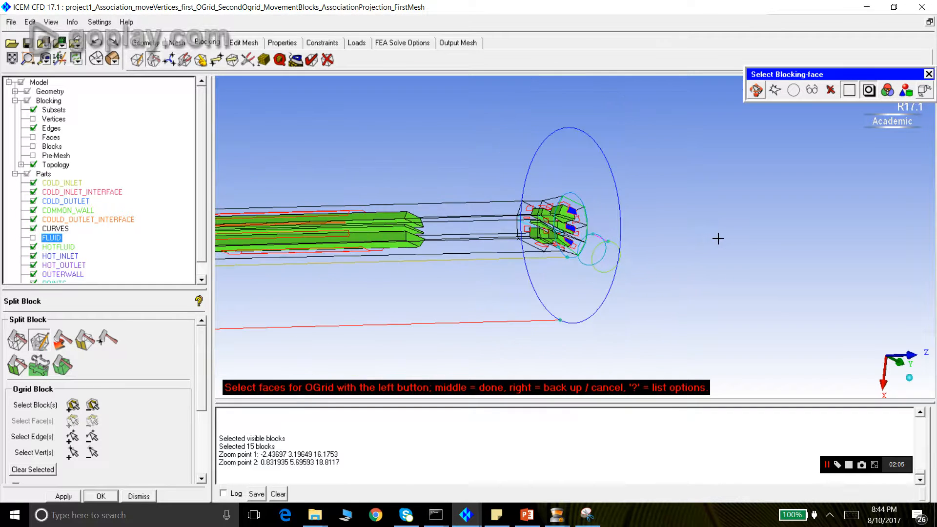
pyautogui.click(756, 90)
pyautogui.moveTo(376, 263); pyautogui.dragTo(558, 244)
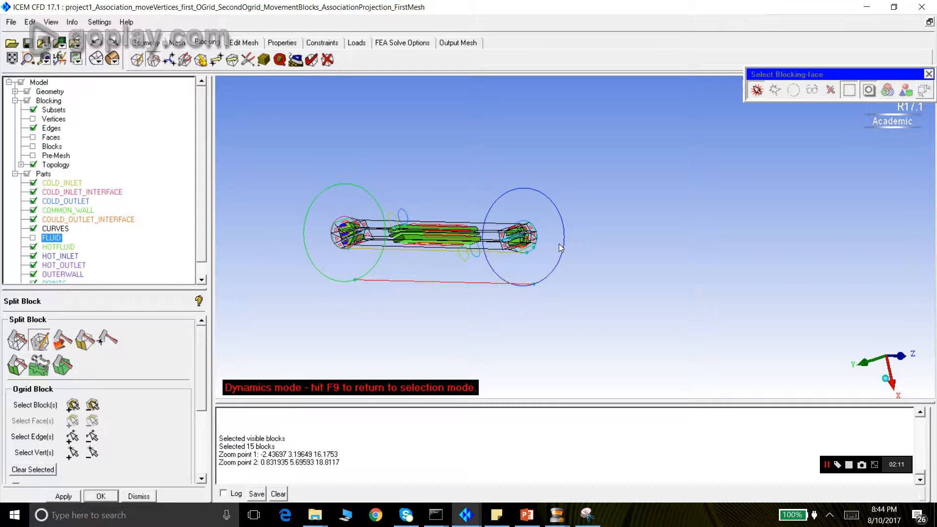
pyautogui.click(30, 60)
pyautogui.moveTo(334, 205); pyautogui.dragTo(368, 266)
pyautogui.click(756, 91)
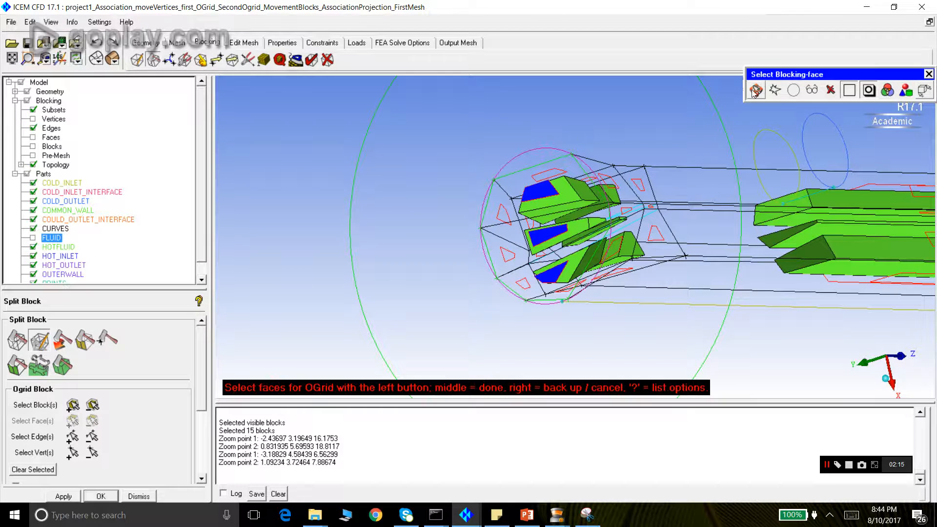
# Accept the selected end faces and create the O-grid through the inner tube's blocks
pyautogui.middleClick(455, 183)
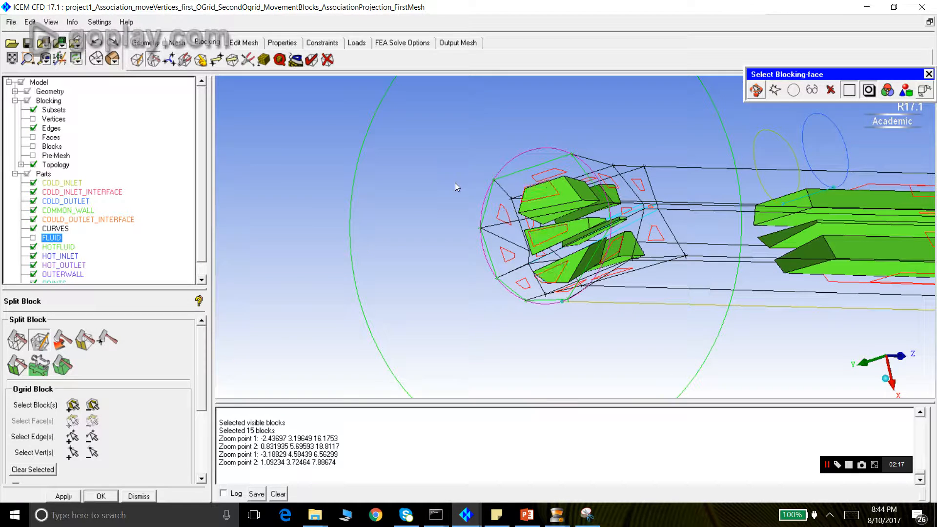
pyautogui.click(63, 497)
pyautogui.moveTo(278, 362); pyautogui.dragTo(515, 260)
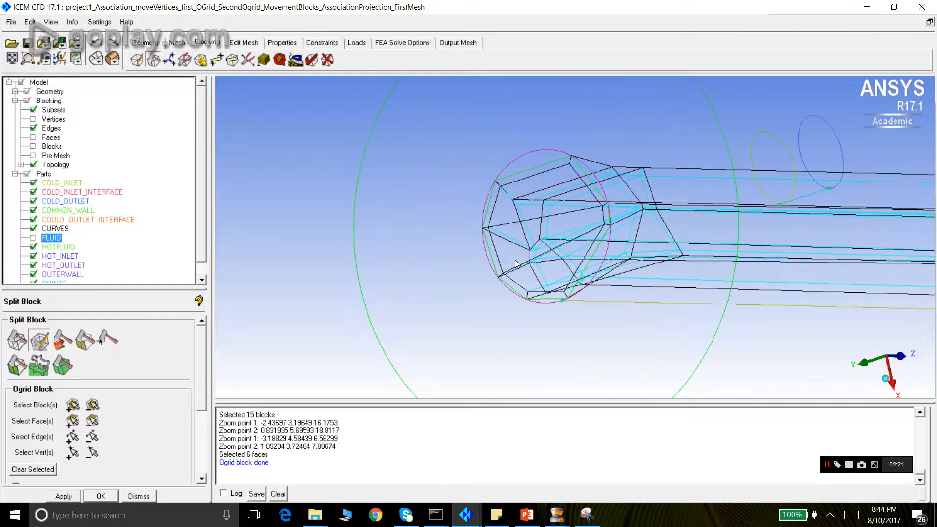
pyautogui.click(141, 496)
# Move the new O-grid's right, left and lower inner vertices at the tube's lower-Z end inward, using the Single method
pyautogui.click(216, 60)
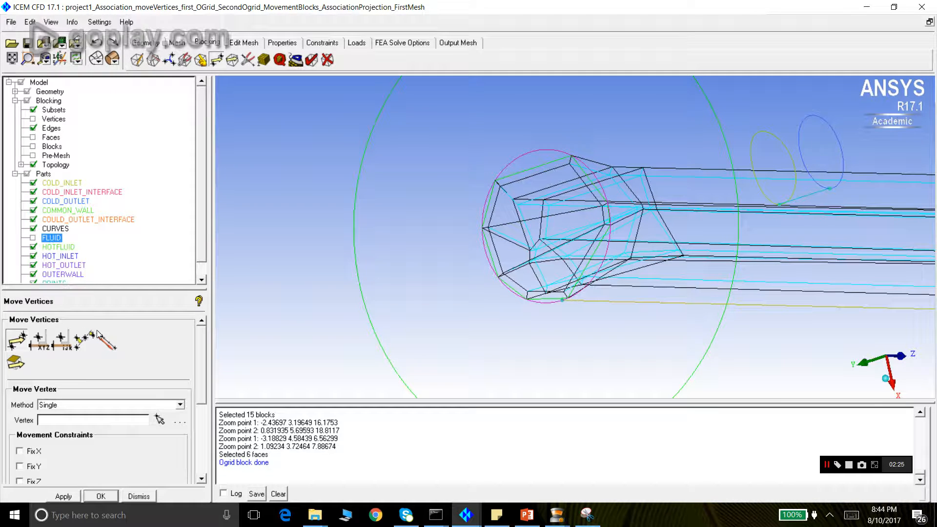
pyautogui.click(159, 419)
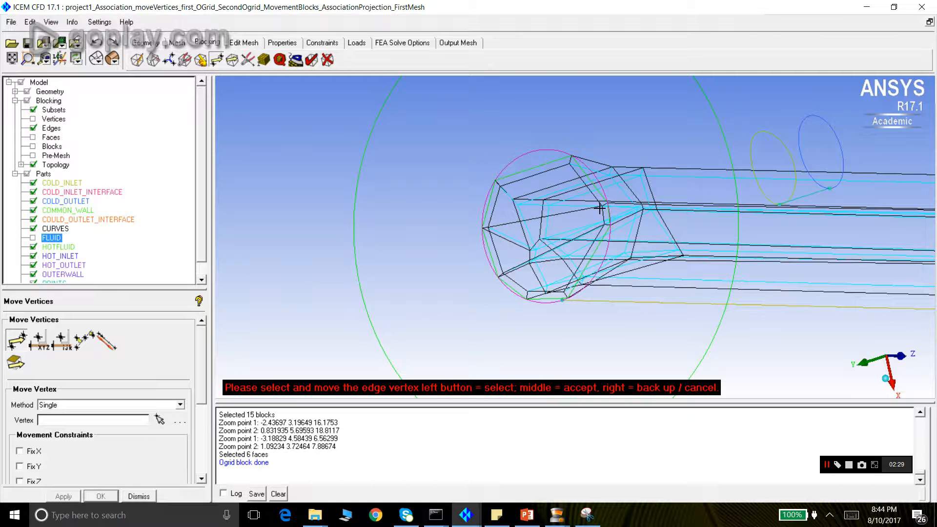
pyautogui.moveTo(601, 224); pyautogui.dragTo(590, 228)
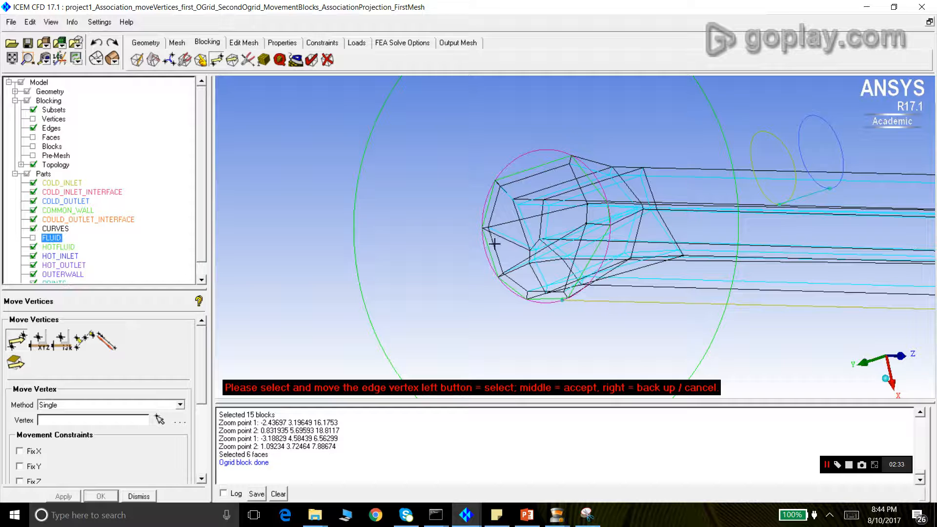
pyautogui.scroll(3, 502, 214)
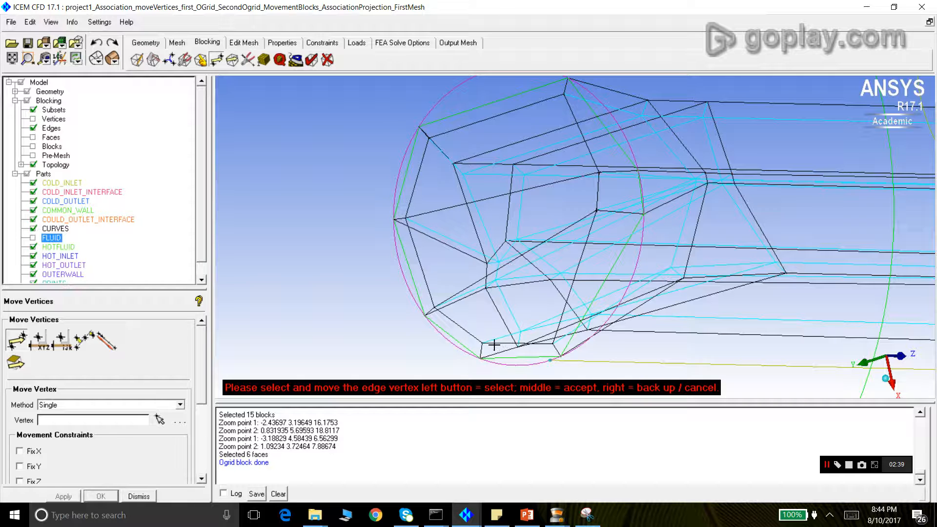
pyautogui.moveTo(405, 218)
pyautogui.mouseDown()
pyautogui.moveTo(414, 228)
pyautogui.moveTo(421, 221)
pyautogui.mouseUp()
pyautogui.moveTo(435, 307); pyautogui.dragTo(447, 297)
pyautogui.moveTo(481, 343); pyautogui.dragTo(485, 316)
pyautogui.moveTo(552, 344); pyautogui.dragTo(551, 311)
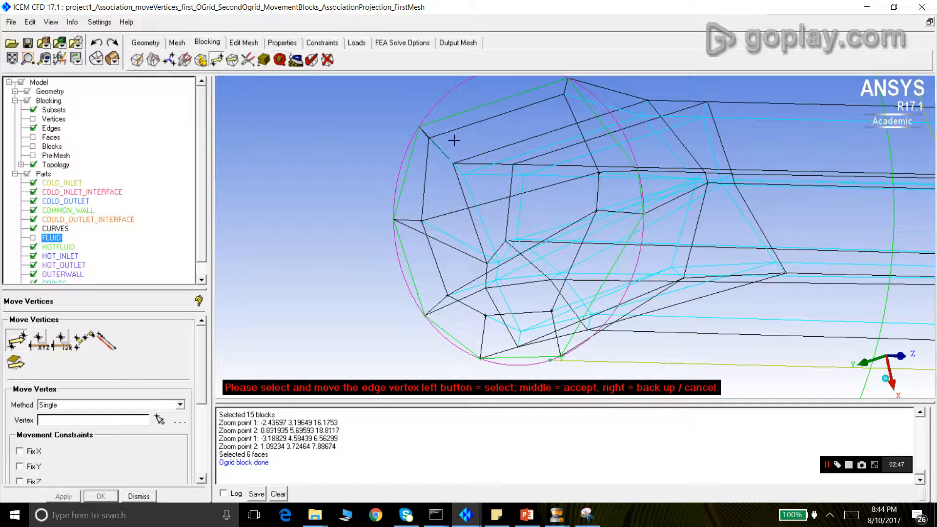
# Reposition the O-grid's upper and right inner vertices at the lower-Z end to thicken its outer layer
pyautogui.moveTo(428, 138); pyautogui.dragTo(443, 159)
pyautogui.moveTo(568, 94); pyautogui.dragTo(552, 113)
pyautogui.moveTo(597, 172); pyautogui.dragTo(581, 168)
pyautogui.moveTo(596, 211); pyautogui.dragTo(600, 230)
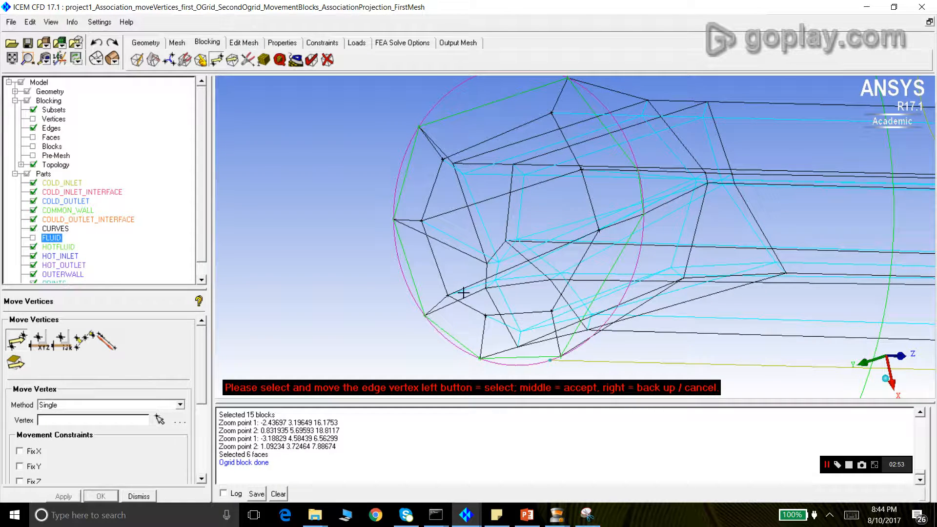
# Refine the lower, left and top inner O-grid vertices at the lower-Z end to even out the surrounding blocks
pyautogui.moveTo(448, 296); pyautogui.dragTo(567, 296)
pyautogui.moveTo(419, 227); pyautogui.dragTo(426, 220)
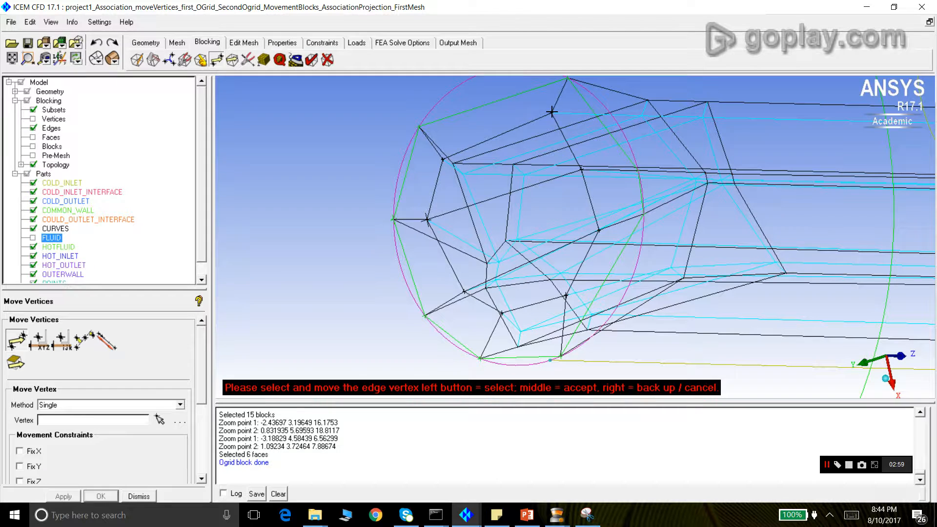
pyautogui.moveTo(552, 112); pyautogui.dragTo(541, 126)
pyautogui.middleClick(300, 194)
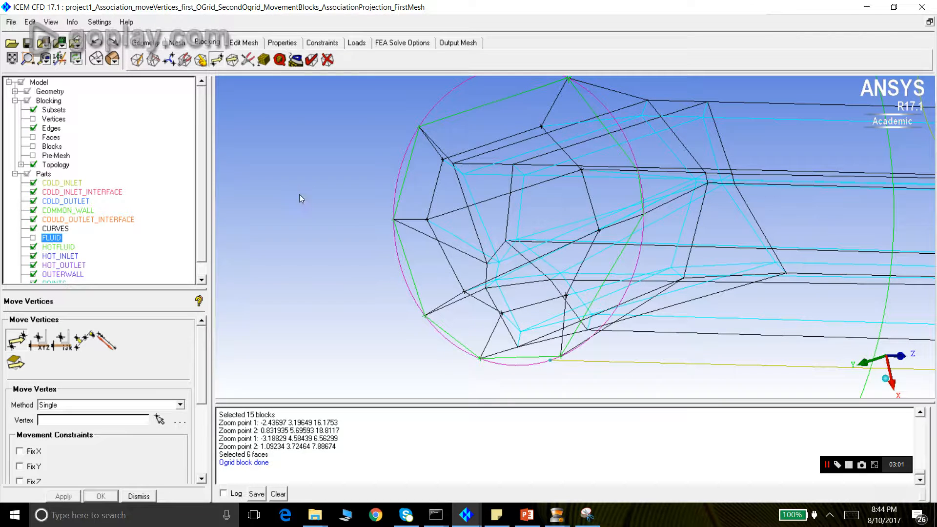
pyautogui.click(138, 496)
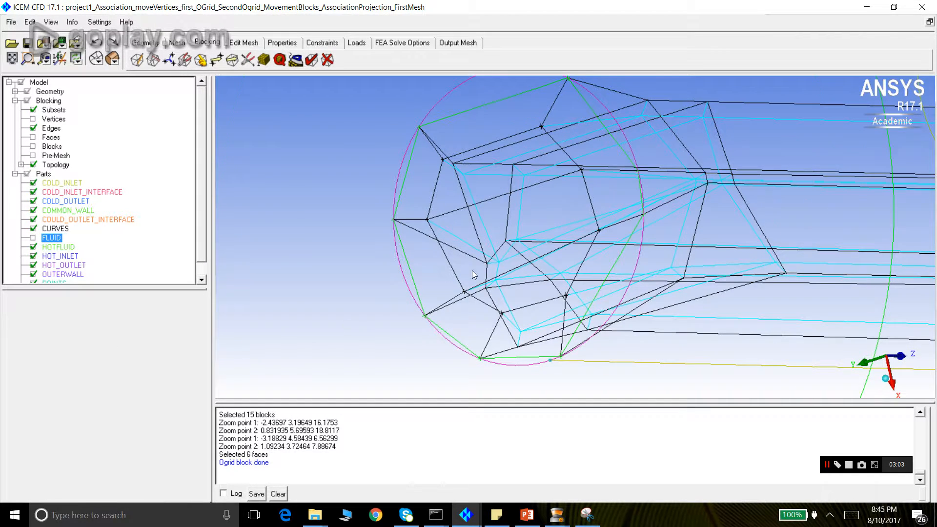
# Move the O-grid's inner vertices at the inner tube's higher-Z end inward, away from the tube circle
pyautogui.scroll(-5, 472, 270)
pyautogui.scroll(-3, 473, 265)
pyautogui.moveTo(873, 284); pyautogui.dragTo(561, 275)
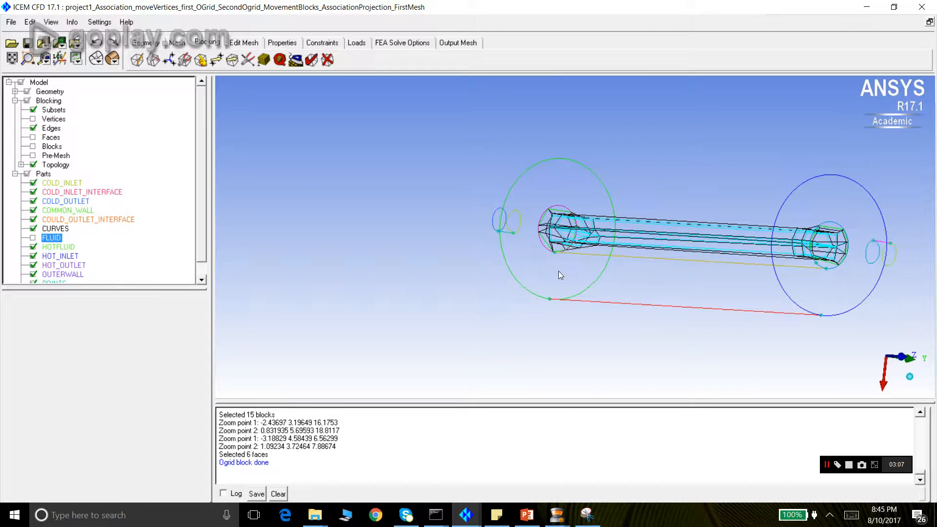
pyautogui.click(28, 58)
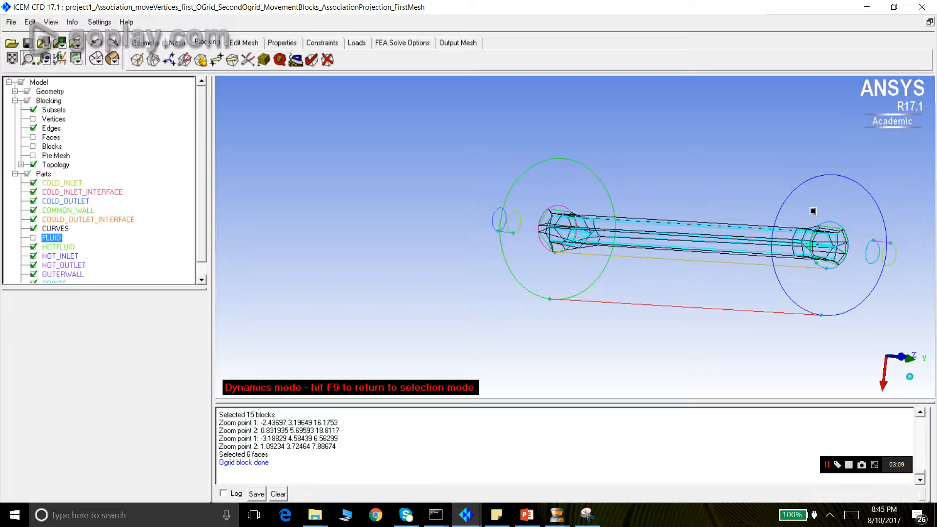
pyautogui.moveTo(812, 209); pyautogui.dragTo(865, 288)
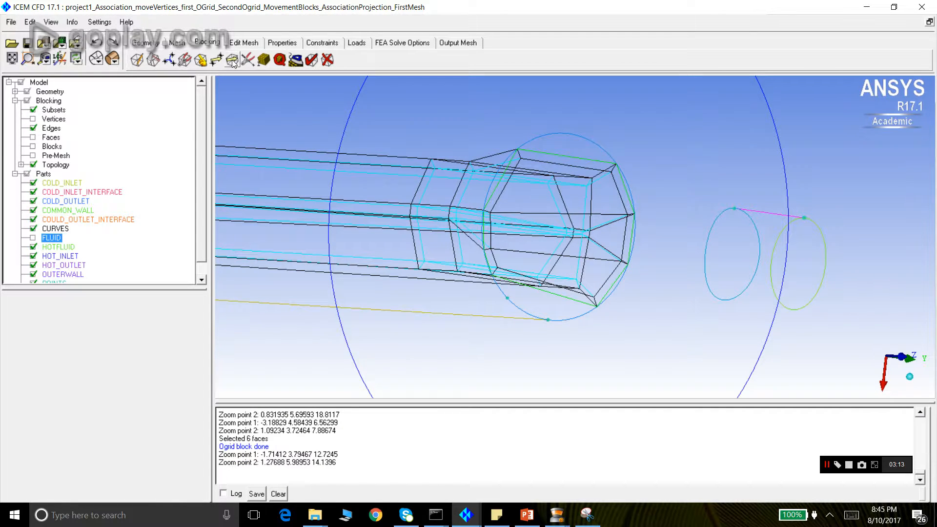
pyautogui.click(216, 59)
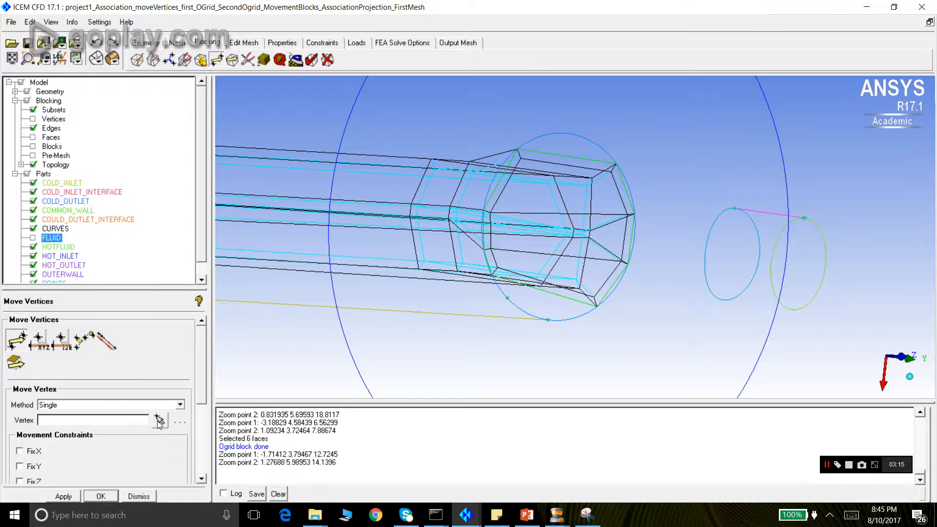
pyautogui.click(160, 420)
pyautogui.moveTo(527, 162); pyautogui.dragTo(513, 264)
pyautogui.moveTo(583, 285)
pyautogui.mouseDown()
pyautogui.moveTo(591, 300)
pyautogui.moveTo(584, 287)
pyautogui.mouseUp()
pyautogui.moveTo(630, 216); pyautogui.dragTo(618, 265)
pyautogui.moveTo(610, 169); pyautogui.dragTo(598, 191)
pyautogui.middleClick(608, 119)
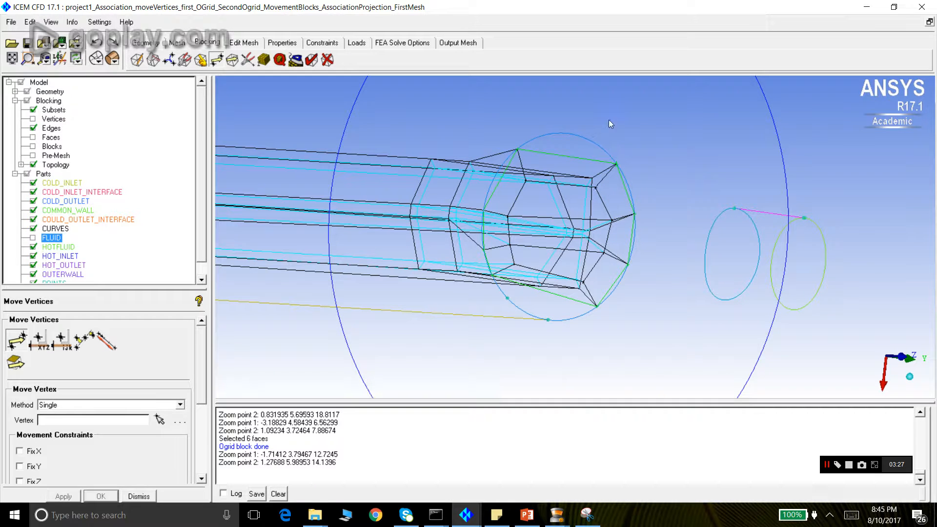
pyautogui.click(139, 497)
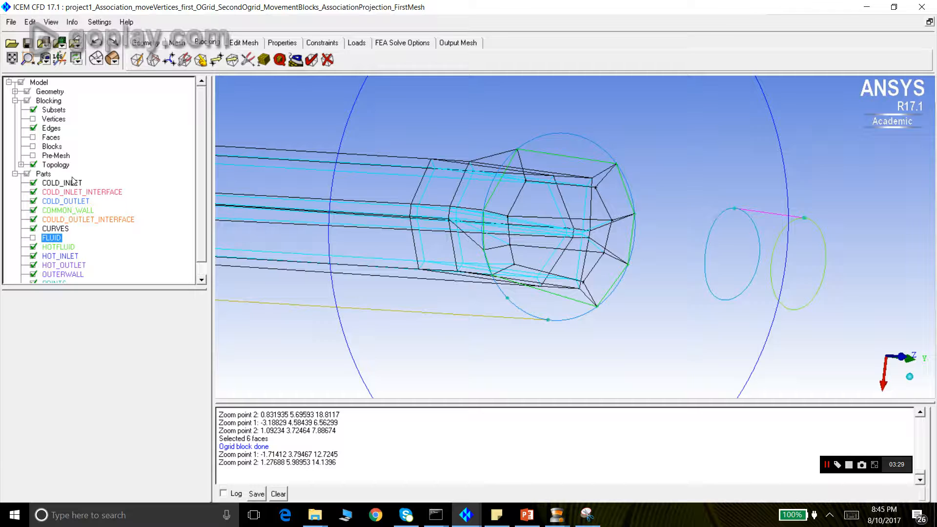
# Set the inner tube O-grid's radial edges to 4 nodes in the pre-mesh edge parameters
pyautogui.click(264, 60)
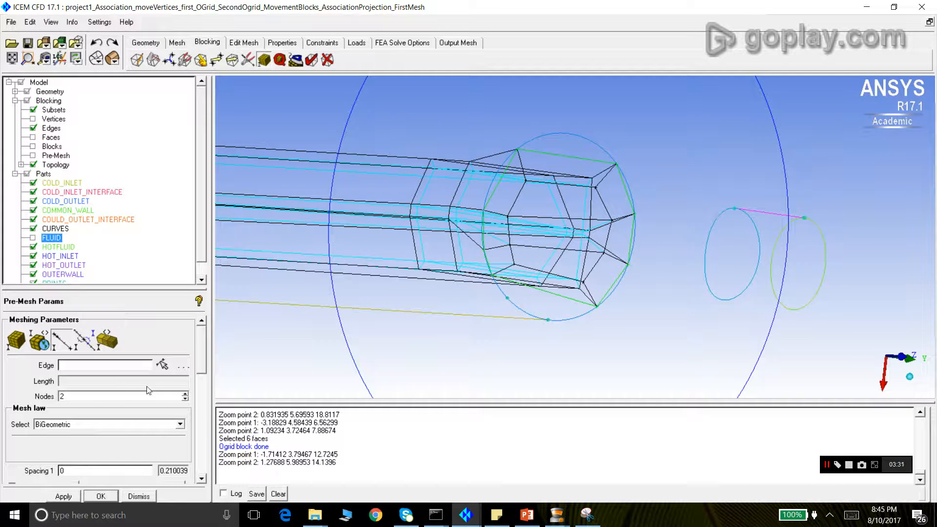
pyautogui.click(162, 365)
pyautogui.click(523, 169)
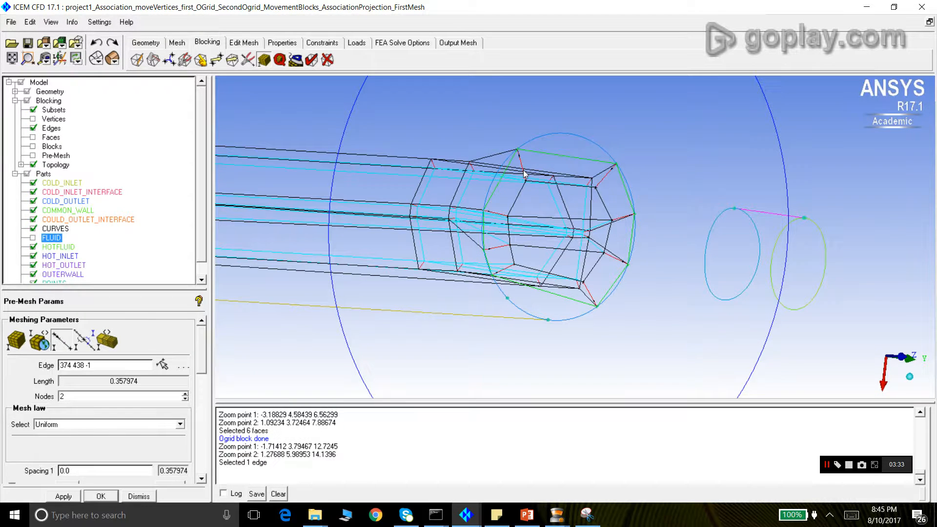
pyautogui.doubleClick(92, 396)
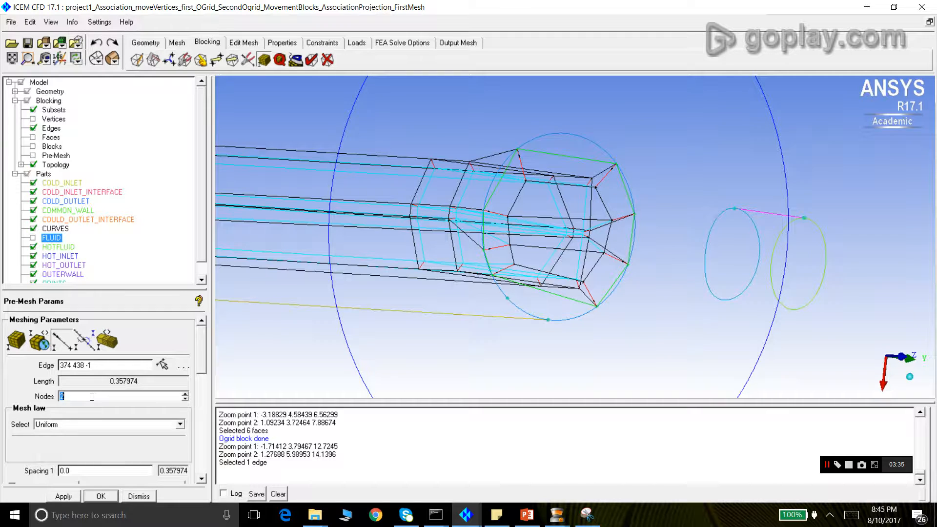
pyautogui.write('4')
pyautogui.press('Return')
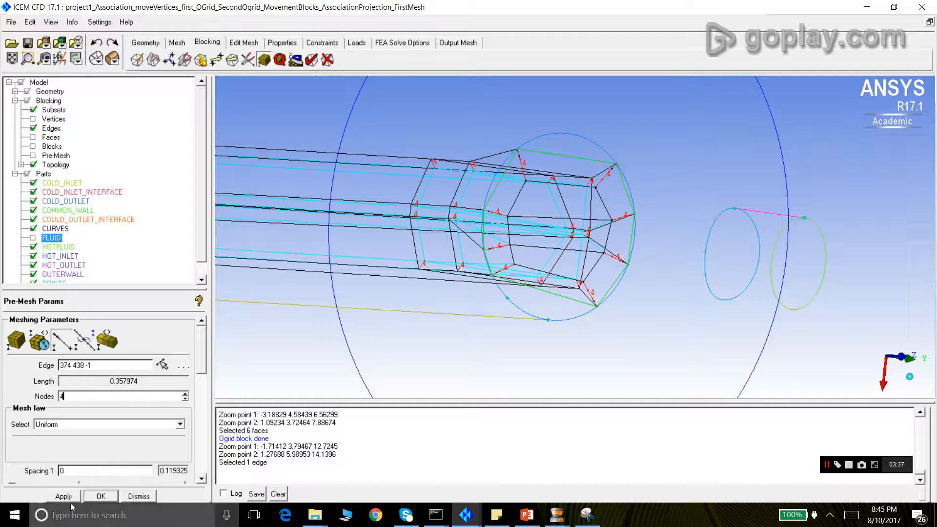
pyautogui.click(135, 498)
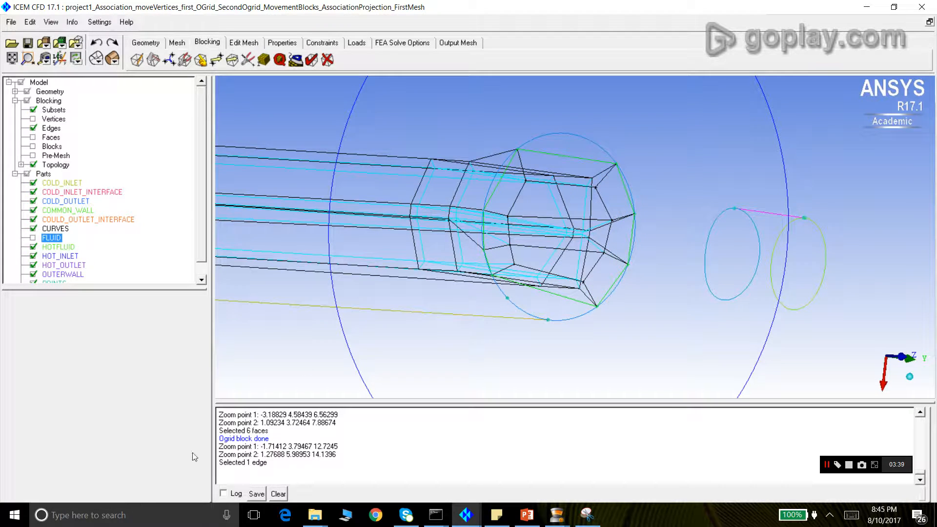
# Check the node counts on the O-grid's core, end-face and radial edges at the higher-Z end
pyautogui.click(264, 60)
pyautogui.click(162, 364)
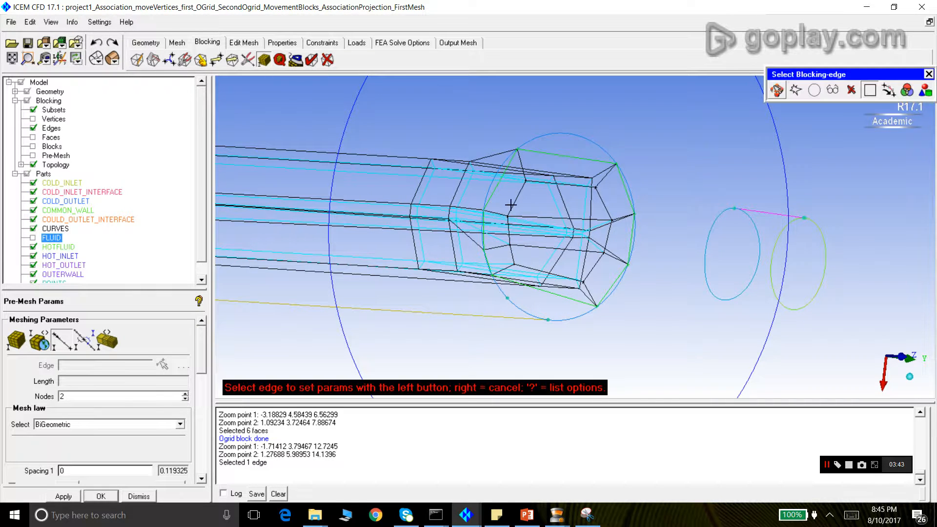
pyautogui.click(512, 206)
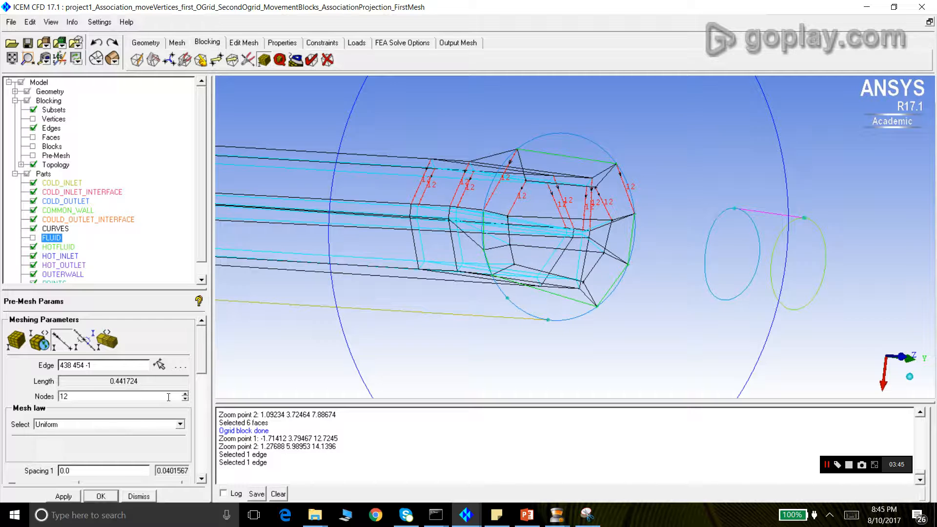
pyautogui.click(162, 364)
pyautogui.click(526, 172)
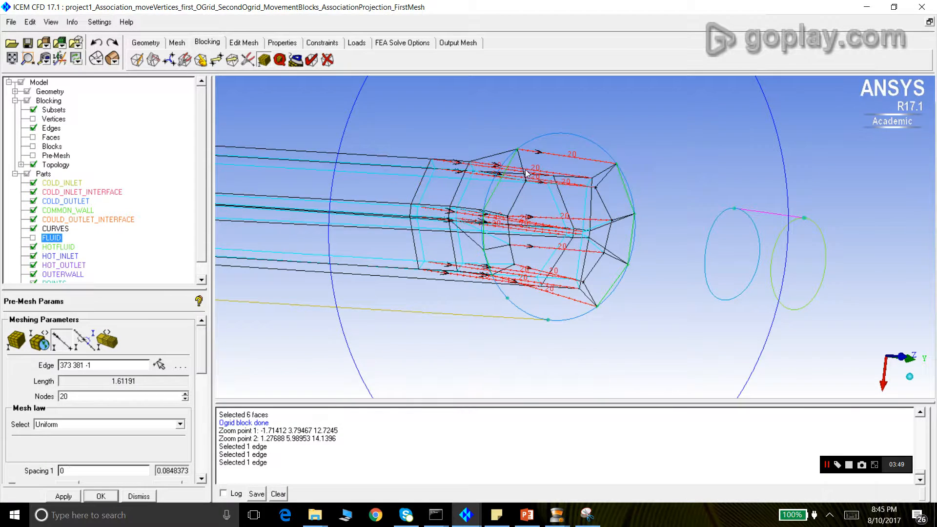
pyautogui.click(162, 364)
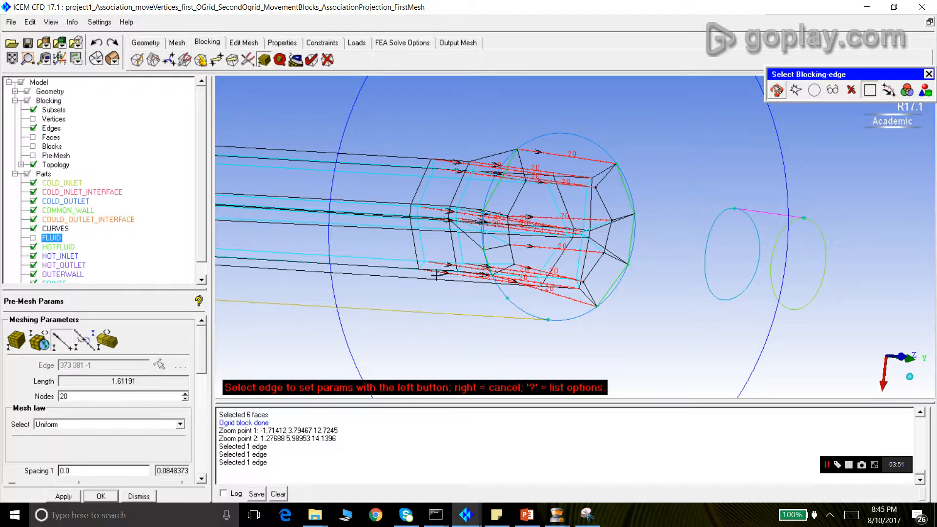
pyautogui.click(519, 167)
pyautogui.click(159, 364)
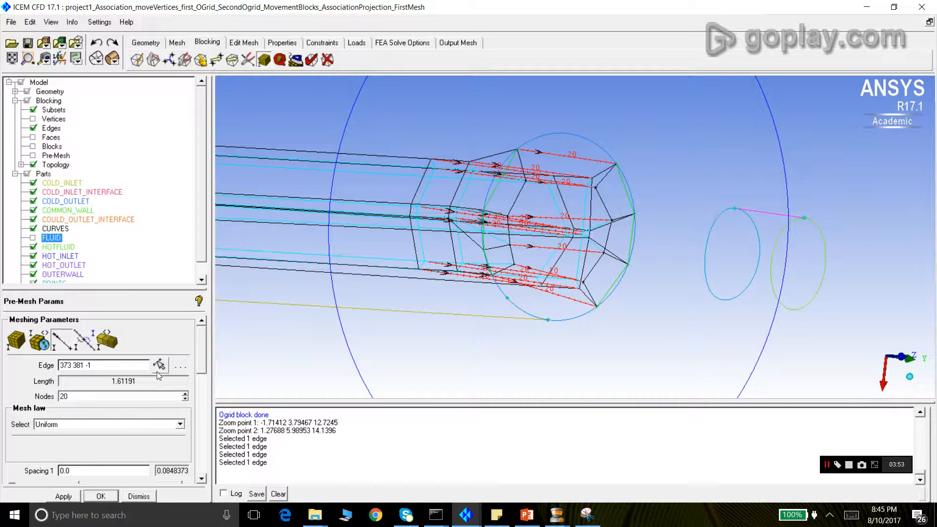
pyautogui.click(605, 178)
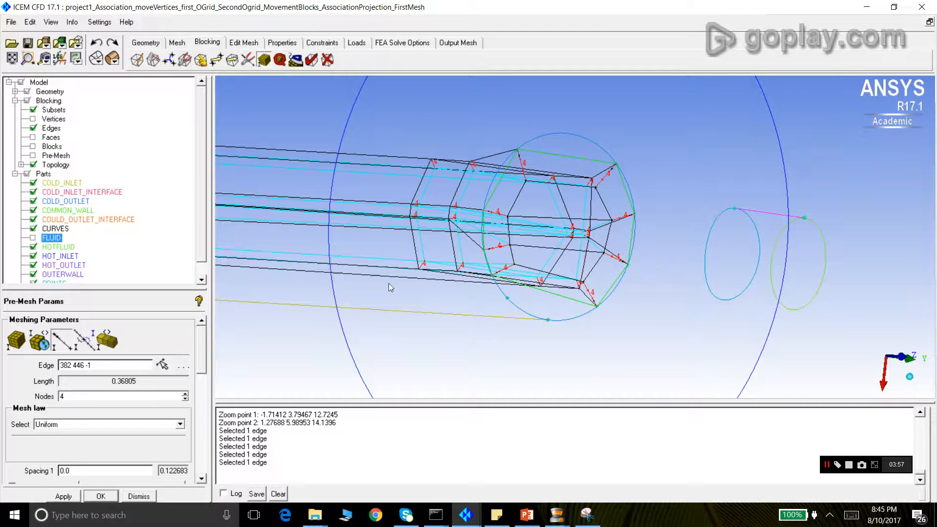
pyautogui.click(140, 497)
# Recompute and display the inner tube's pre-mesh, and show the FLUID part with its pre-mesh recomputed as well
pyautogui.scroll(-3, 446, 271)
pyautogui.moveTo(444, 281); pyautogui.dragTo(485, 285)
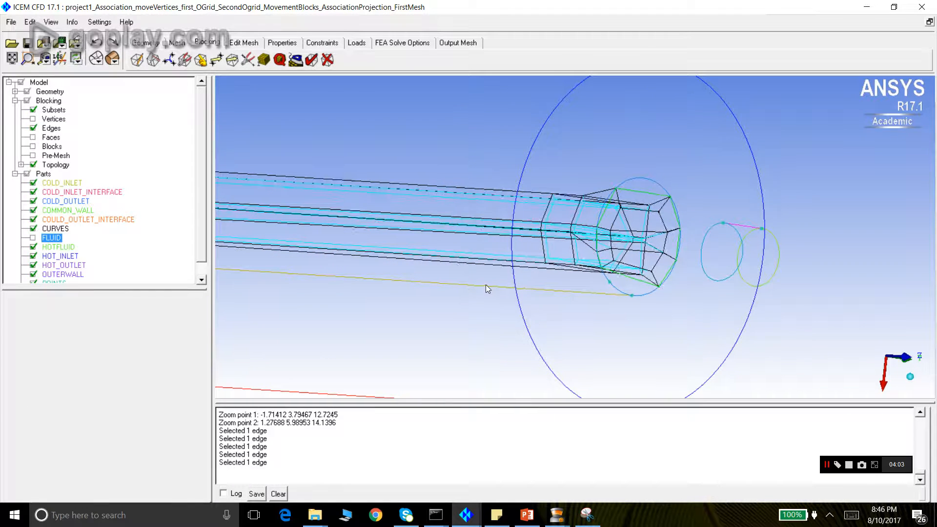
pyautogui.click(32, 155)
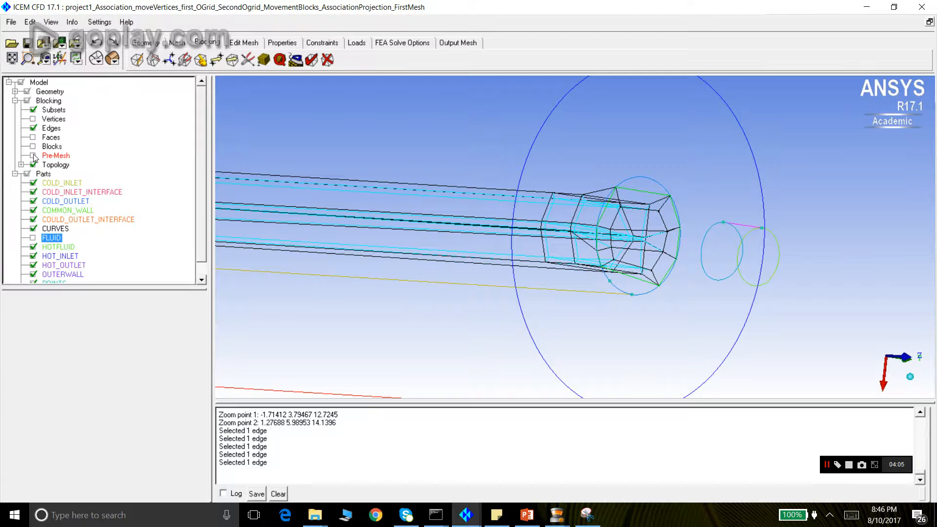
pyautogui.click(366, 311)
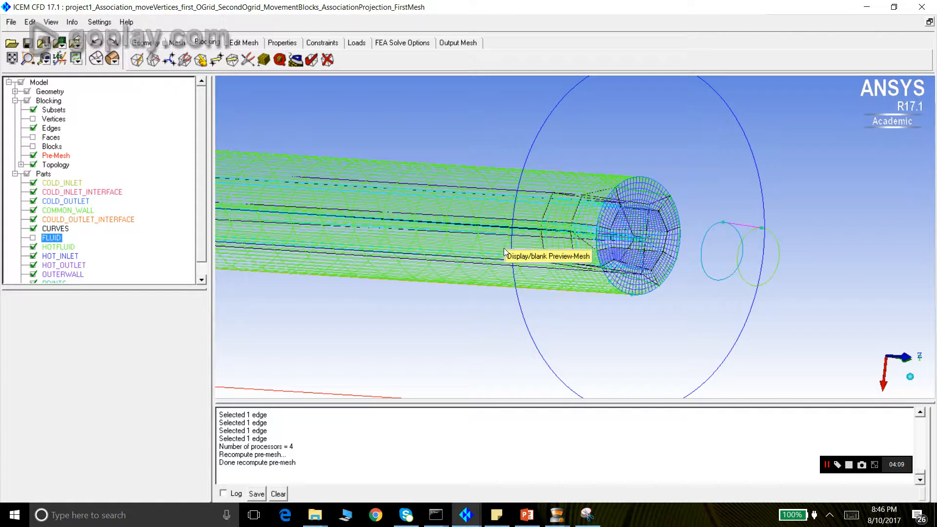
pyautogui.click(34, 239)
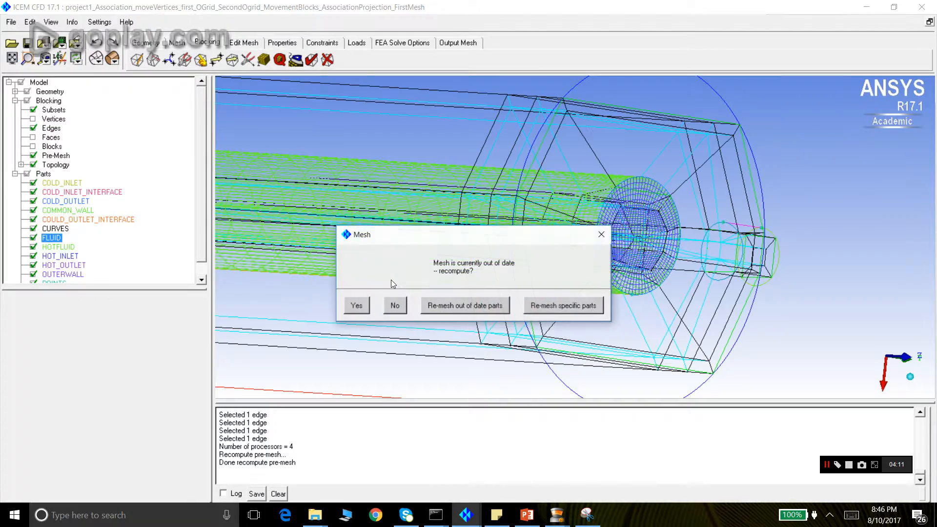
pyautogui.click(359, 311)
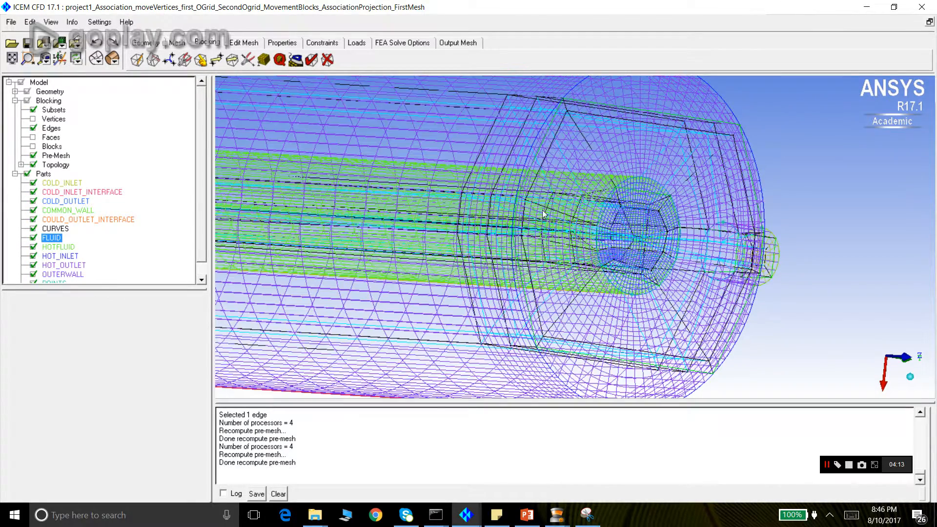
# Hide the blocking edges and display the pre-mesh as Solid & Wire
pyautogui.scroll(-2, 359, 309)
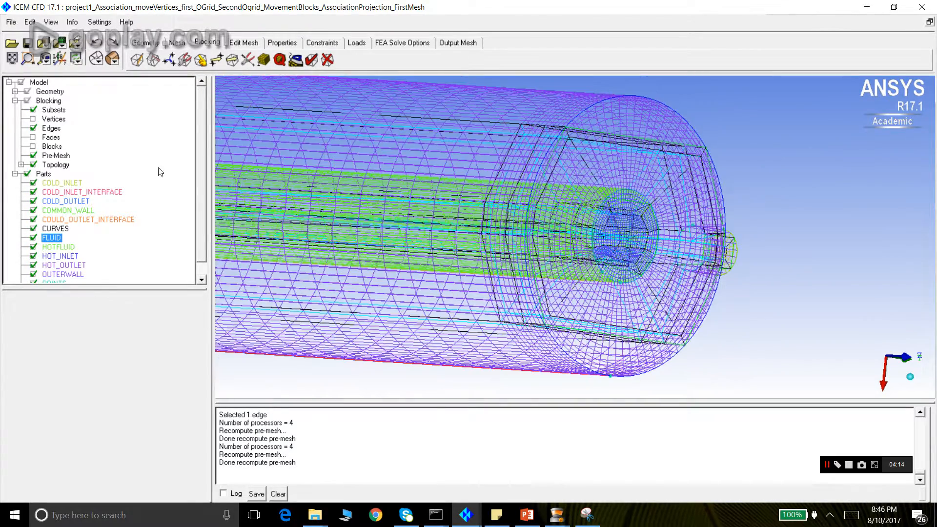
pyautogui.click(33, 129)
pyautogui.rightClick(56, 155)
pyautogui.click(71, 172)
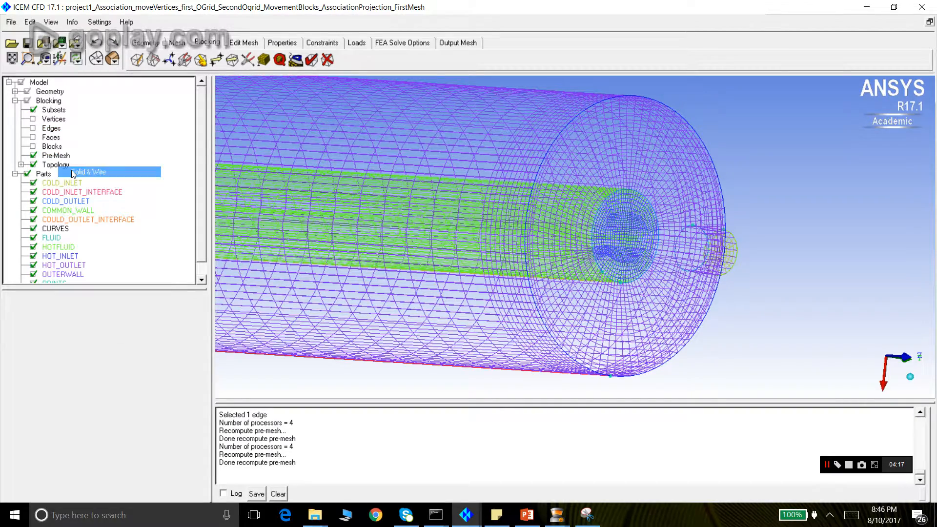
# Examine the solid pre-mesh on the lower-Z end face, around the inner tube's O-grid
pyautogui.moveTo(512, 181); pyautogui.dragTo(465, 241)
pyautogui.scroll(-5, 448, 205)
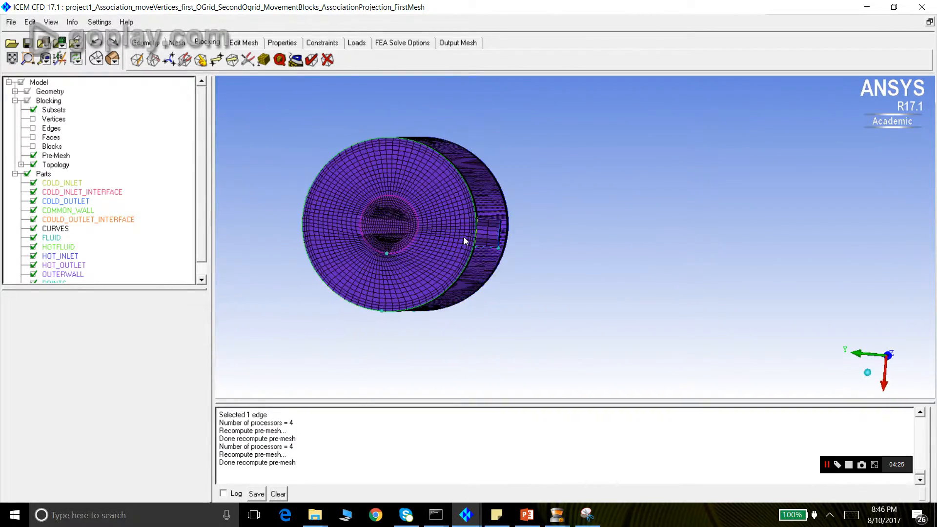
pyautogui.click(28, 58)
pyautogui.moveTo(363, 186); pyautogui.dragTo(424, 253)
pyautogui.scroll(-2, 503, 228)
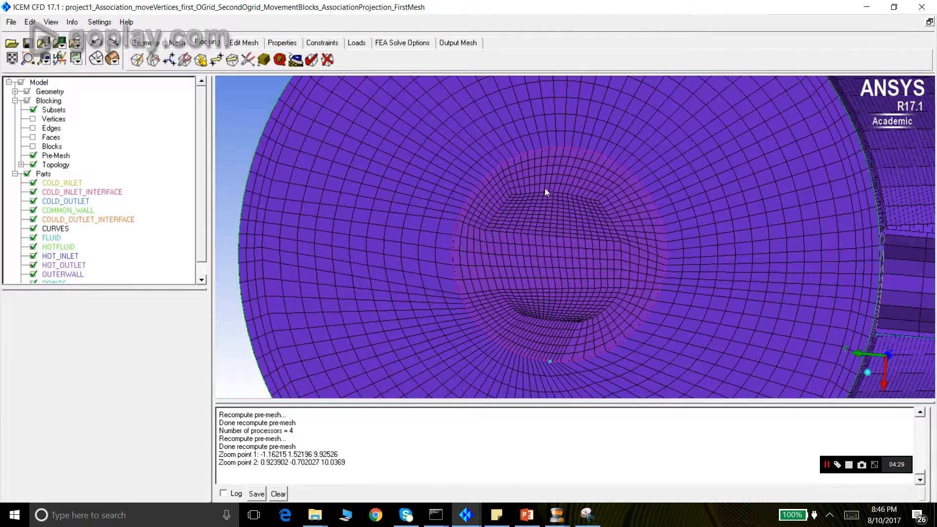
pyautogui.moveTo(576, 298); pyautogui.dragTo(546, 256)
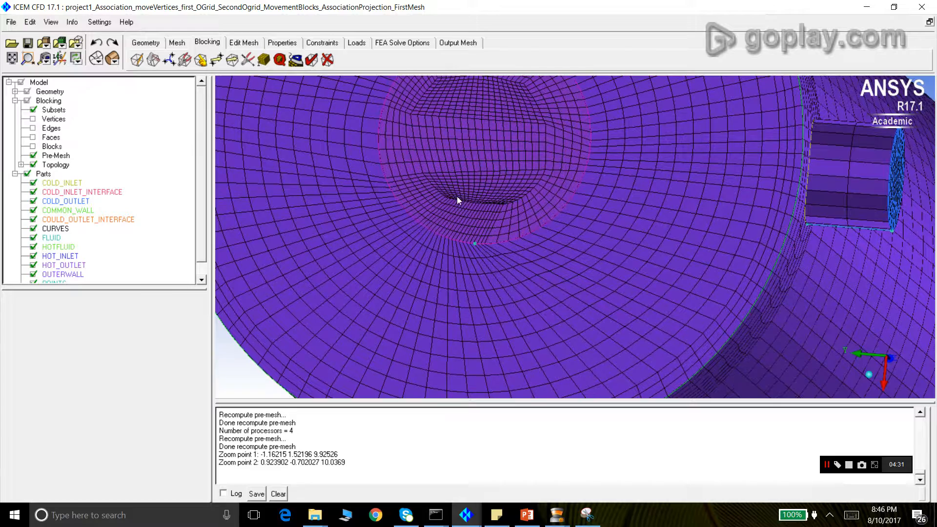
# Open the pre-mesh edge parameters and show the blocking edges in place of the pre-mesh
pyautogui.click(264, 62)
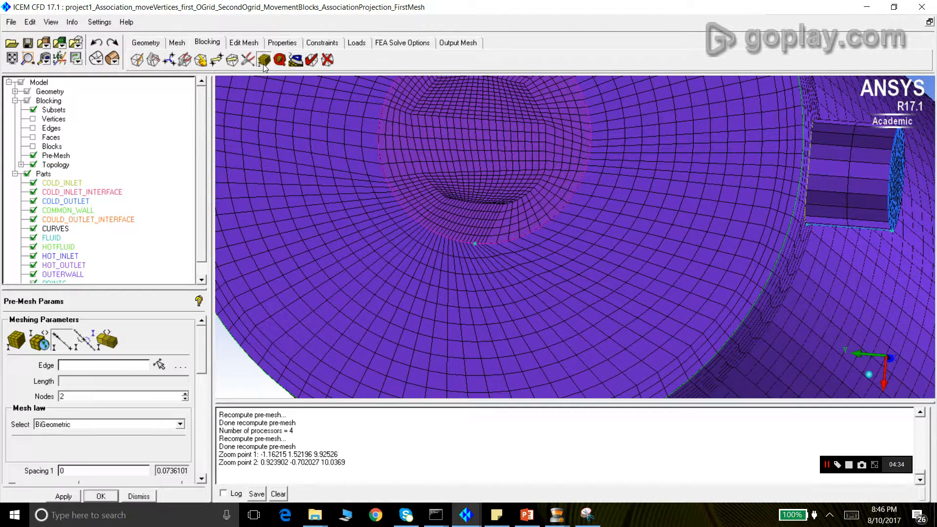
pyautogui.click(33, 155)
pyautogui.click(33, 155)
pyautogui.click(33, 137)
pyautogui.click(32, 128)
pyautogui.click(33, 137)
pyautogui.click(33, 155)
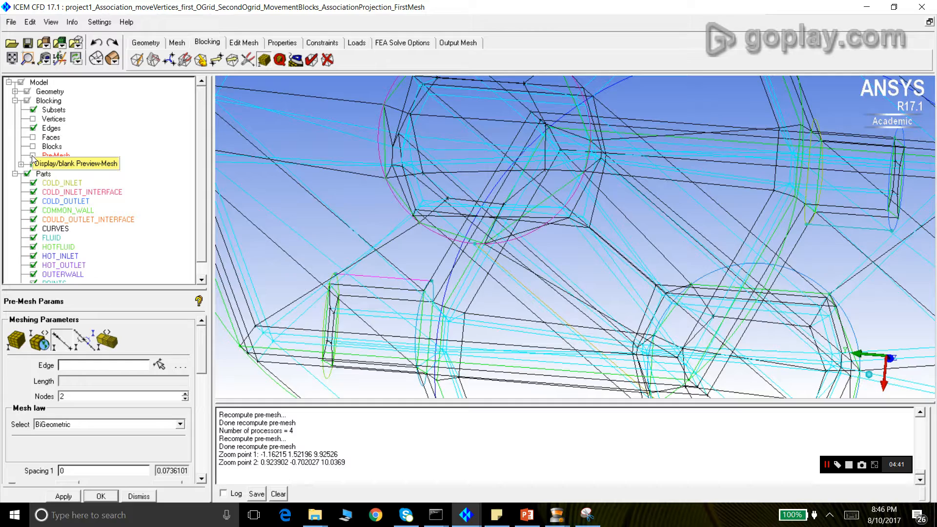
# Check the node count on a crosswise edge of the inner tube's O-grid at the lower-Z end
pyautogui.click(159, 365)
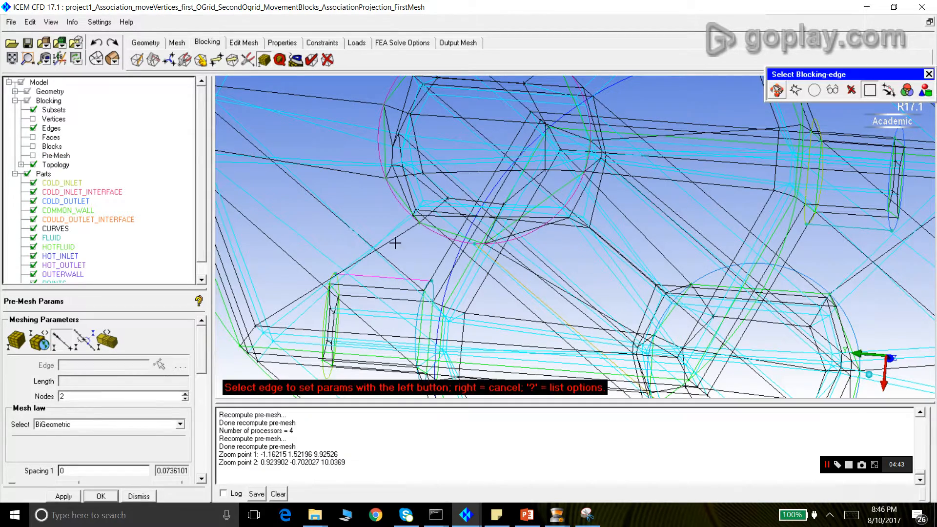
pyautogui.click(468, 200)
pyautogui.moveTo(468, 201); pyautogui.dragTo(503, 213)
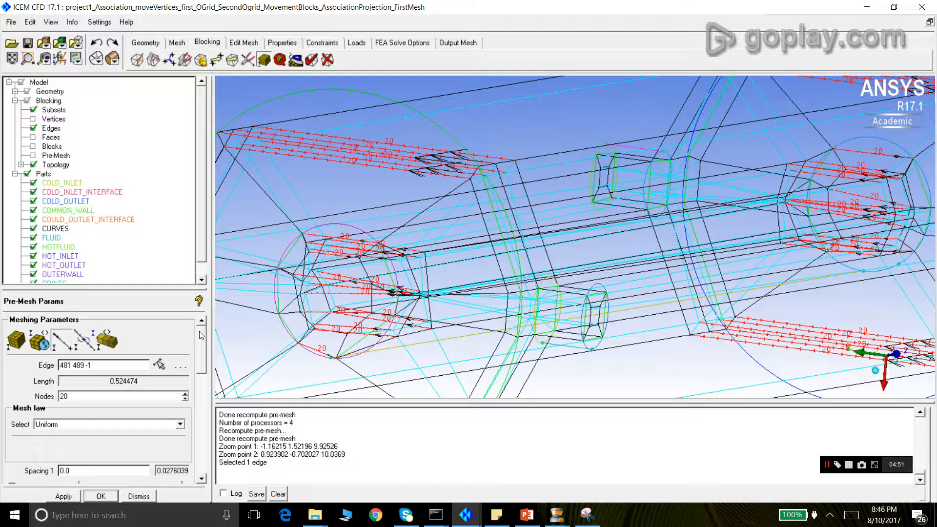
# Hide the FLUID part and set the inner tube's crosswise core edges to 12 nodes
pyautogui.click(33, 238)
pyautogui.click(159, 364)
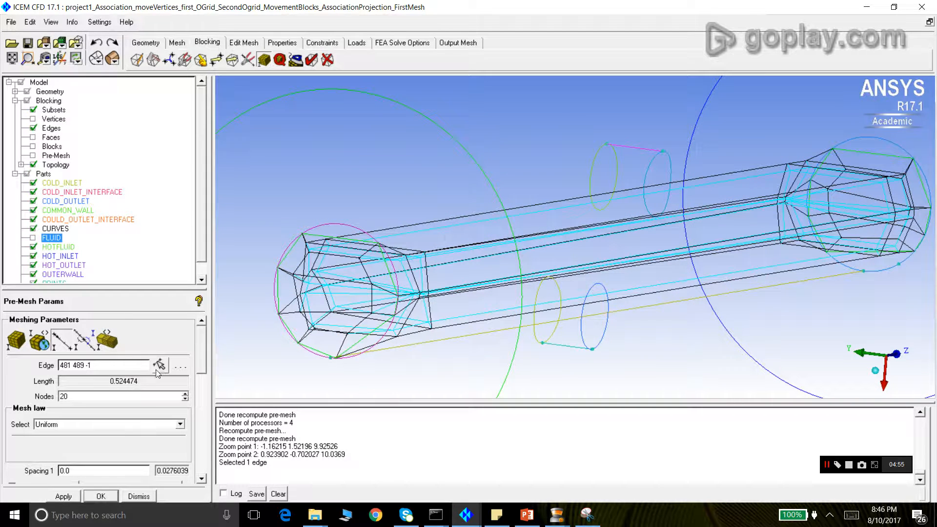
pyautogui.click(338, 257)
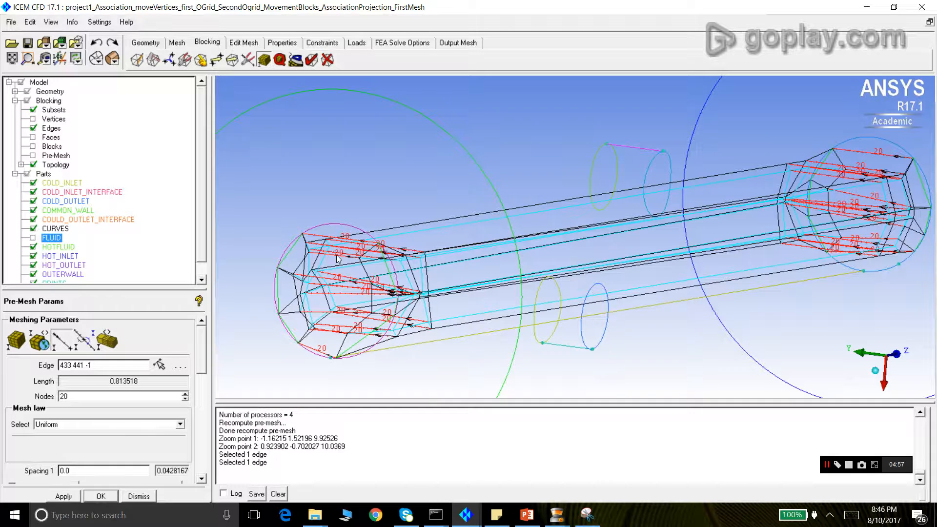
pyautogui.click(78, 399)
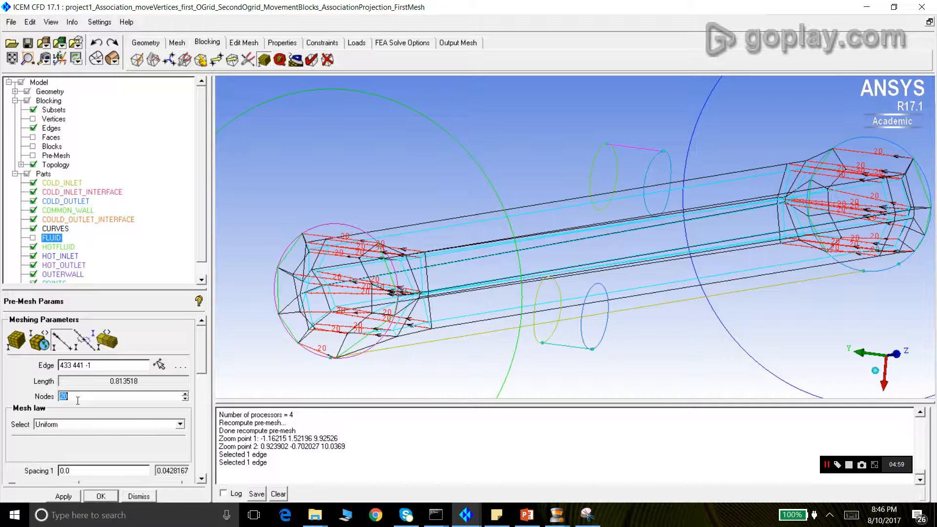
pyautogui.write('12')
pyautogui.press('Return')
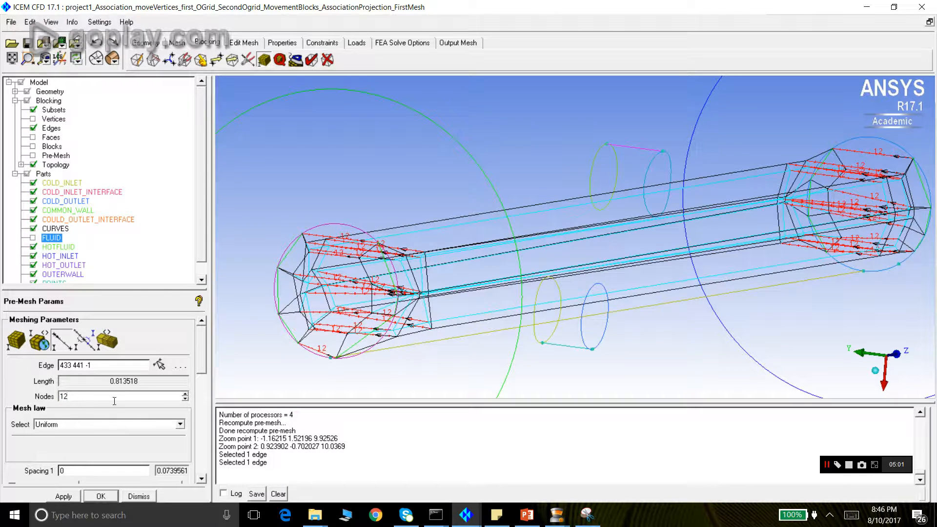
# Set the short middle side edges of the inner tube's O-grid to 12 nodes
pyautogui.click(159, 365)
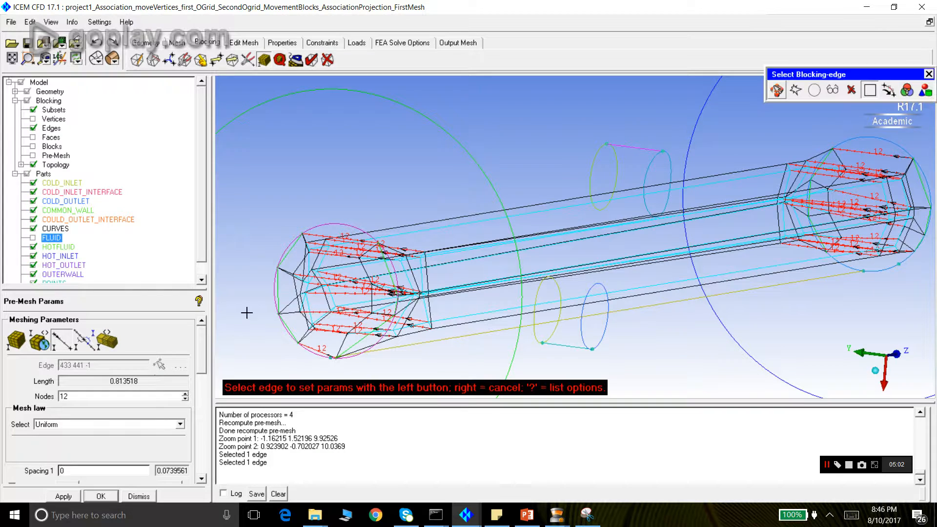
pyautogui.click(304, 315)
pyautogui.click(159, 365)
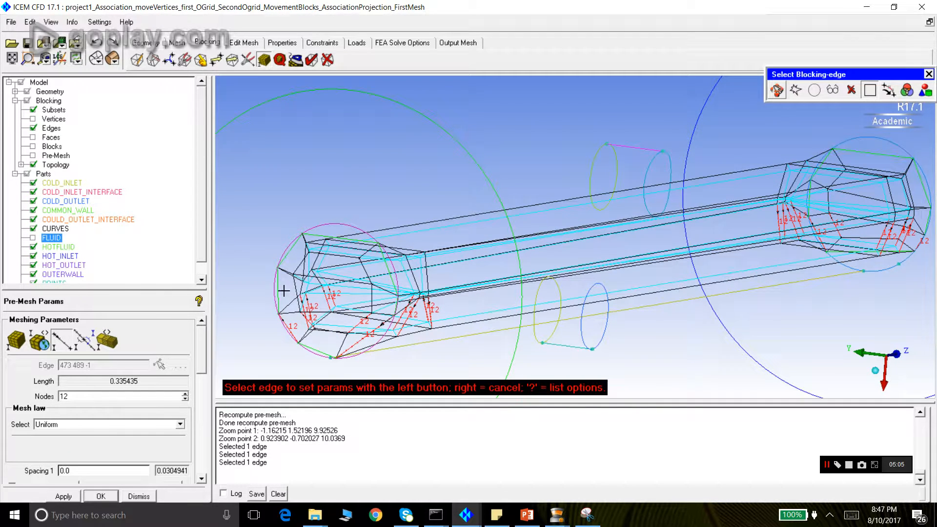
pyautogui.click(295, 292)
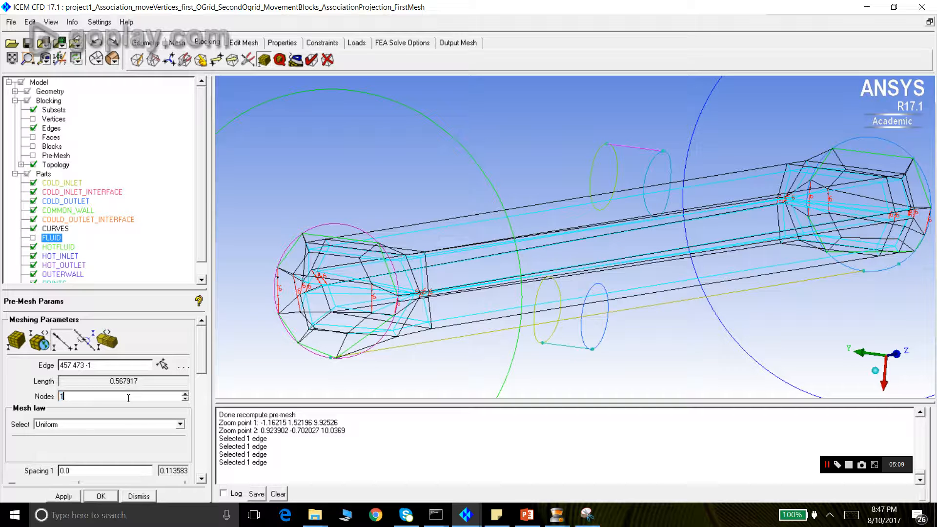
# Check the node counts on the inner tube's upper, lower, middle and lengthwise blocking edges
pyautogui.click(161, 364)
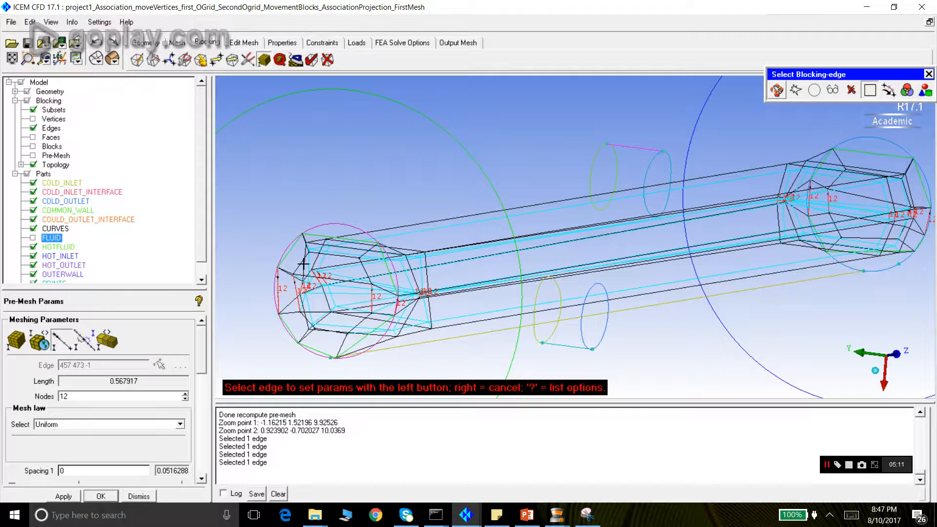
pyautogui.click(305, 266)
pyautogui.click(159, 365)
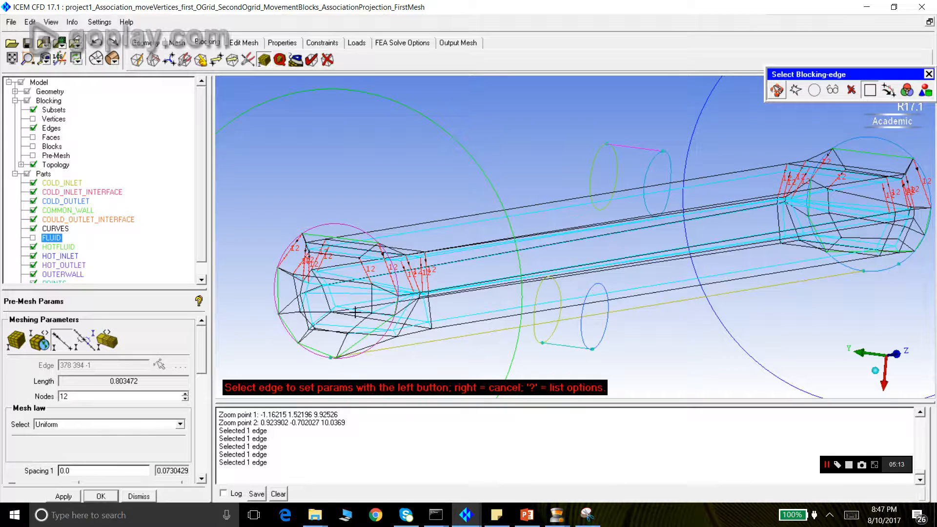
pyautogui.click(369, 305)
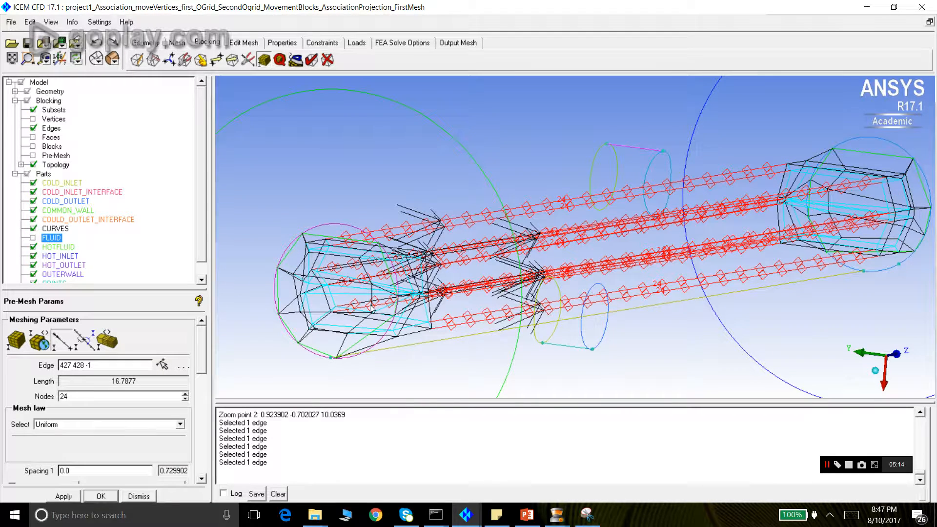
pyautogui.click(161, 366)
pyautogui.click(356, 327)
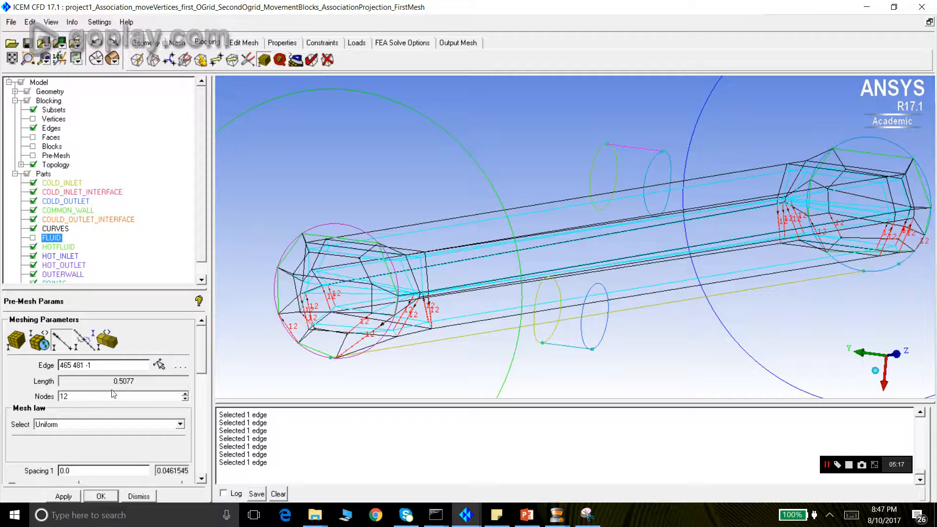
pyautogui.click(161, 365)
pyautogui.click(371, 304)
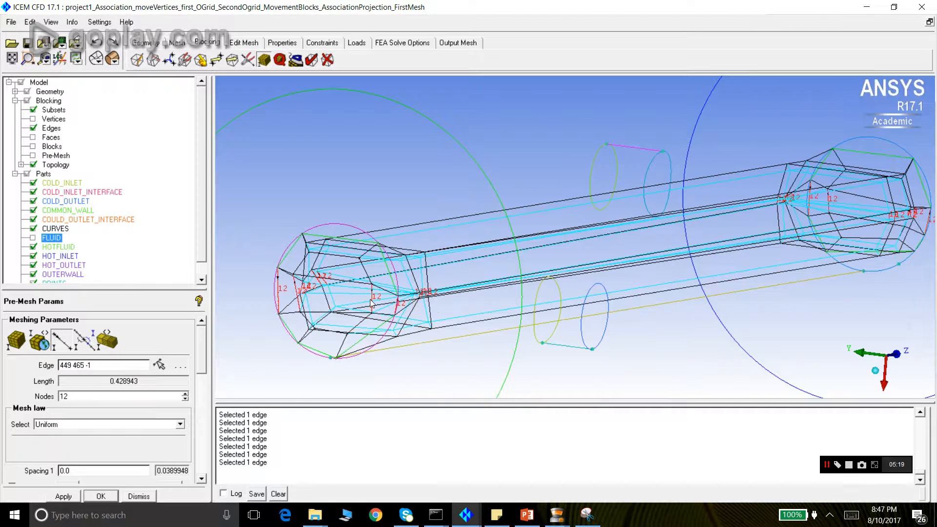
# Close the edge parameters, show the FLUID part again and display the node counts on all blocking edges
pyautogui.click(138, 497)
pyautogui.click(33, 239)
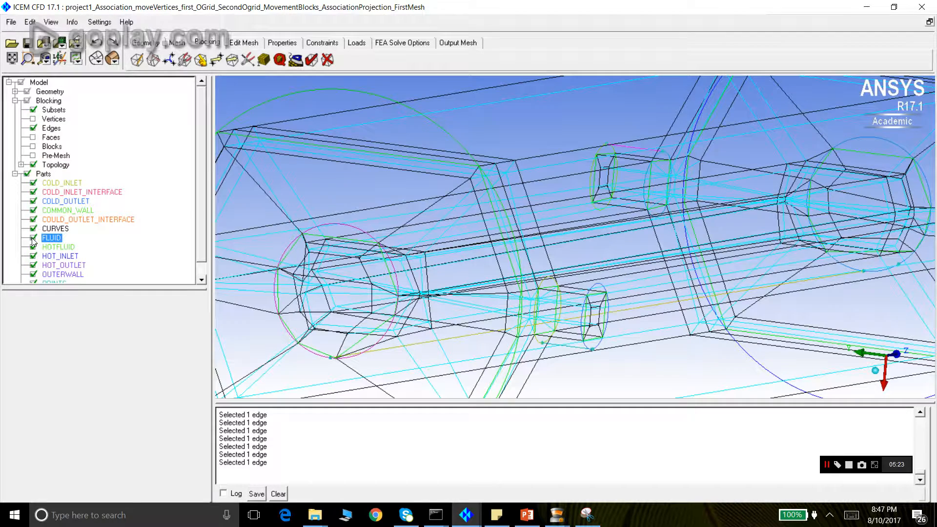
pyautogui.rightClick(48, 129)
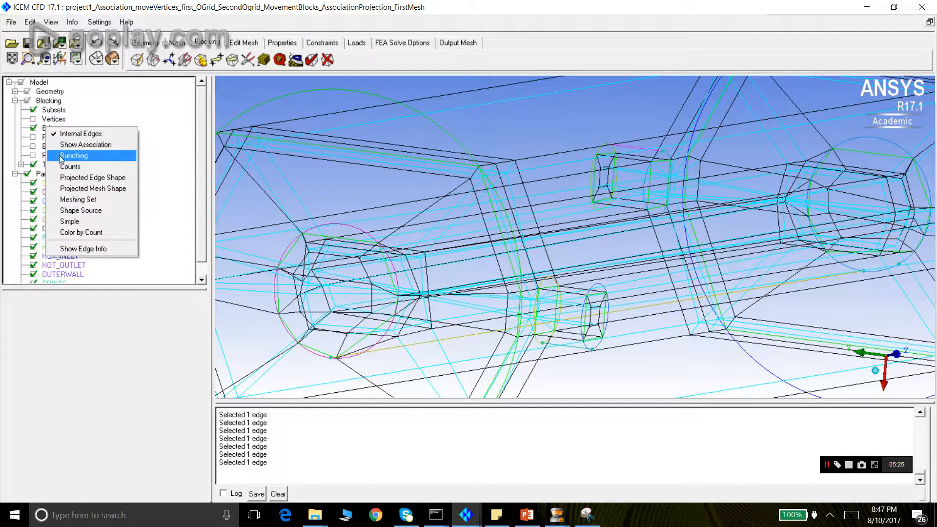
pyautogui.click(64, 167)
pyautogui.scroll(-3, 391, 207)
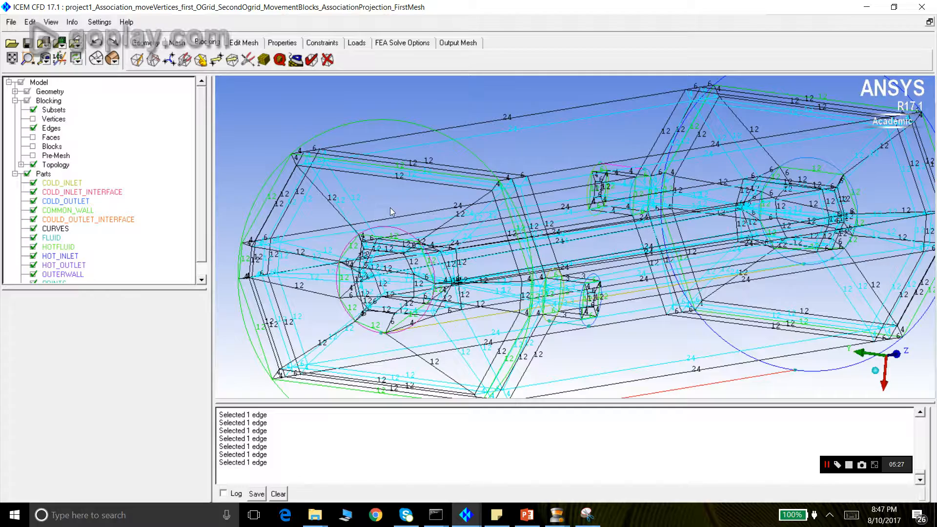
pyautogui.scroll(2, 398, 243)
pyautogui.scroll(-2, 398, 243)
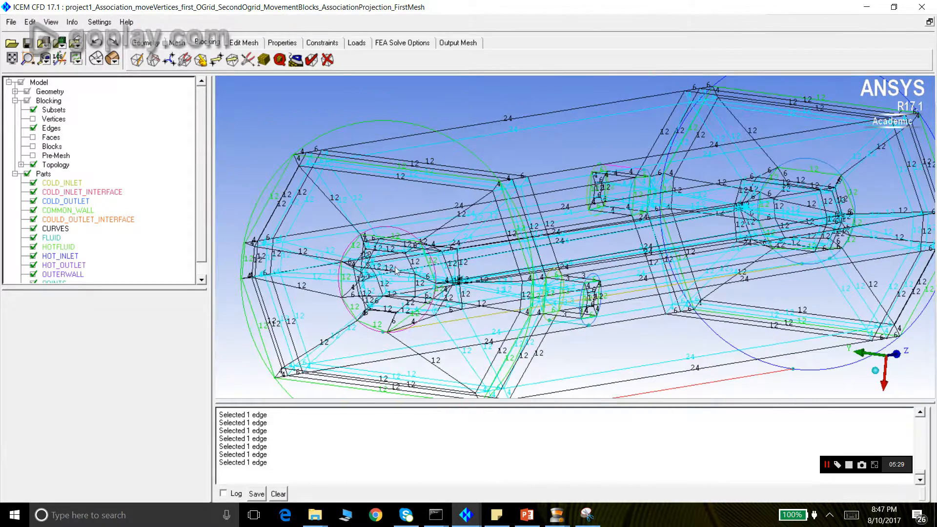
# Recompute and display the pre-mesh, and hide the blocking edges to inspect the lower-Z end face
pyautogui.click(33, 155)
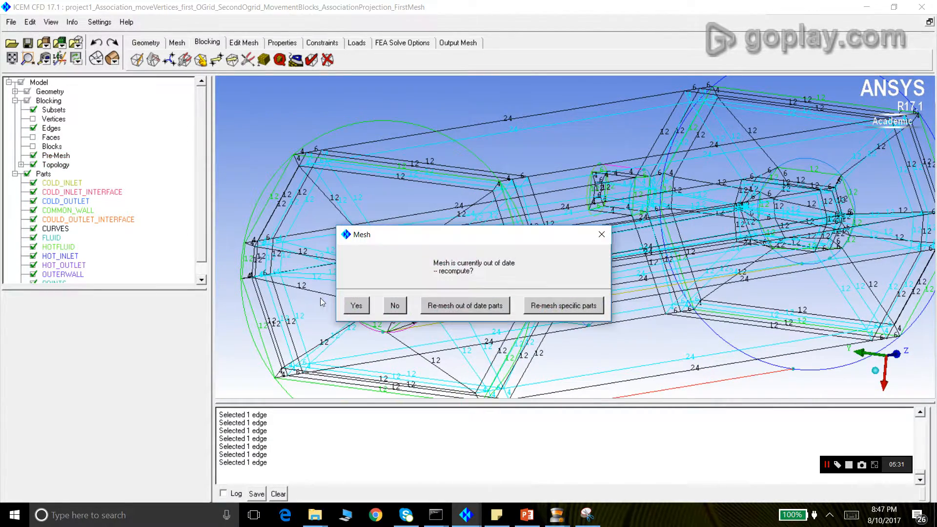
pyautogui.click(357, 306)
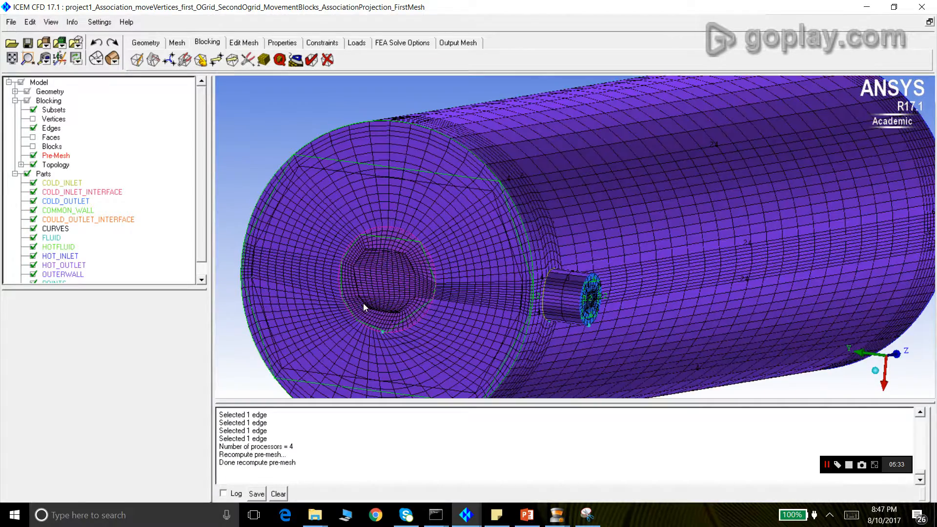
pyautogui.moveTo(371, 265); pyautogui.dragTo(435, 271)
pyautogui.click(33, 129)
pyautogui.moveTo(478, 186); pyautogui.dragTo(498, 258)
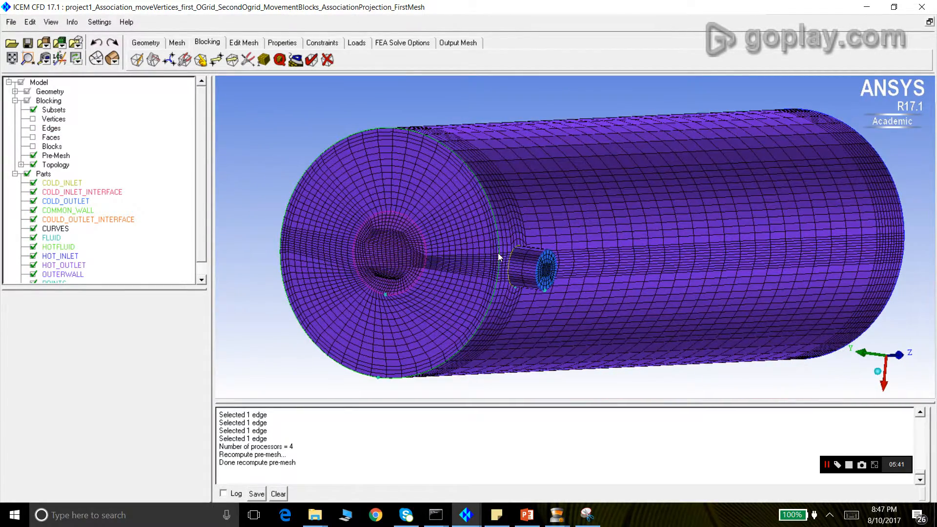
pyautogui.scroll(2, 498, 253)
pyautogui.scroll(-3, 467, 271)
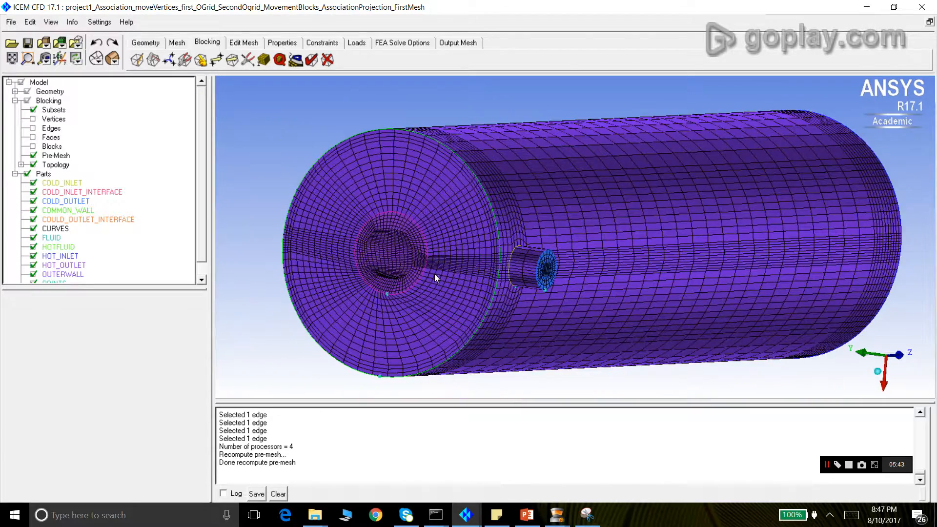
# Show the blocking edges in place of the pre-mesh and examine the inner tube's O-grid at the lower-Z end
pyautogui.click(32, 156)
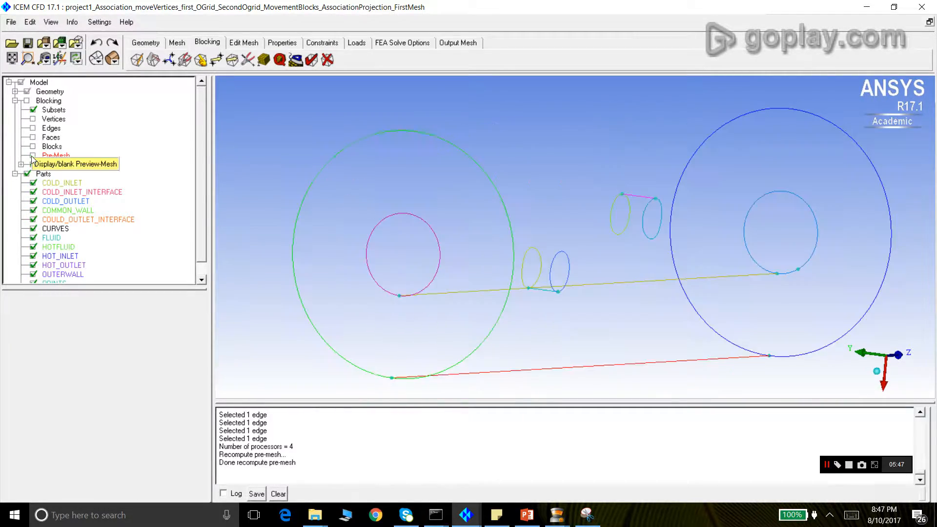
pyautogui.click(33, 129)
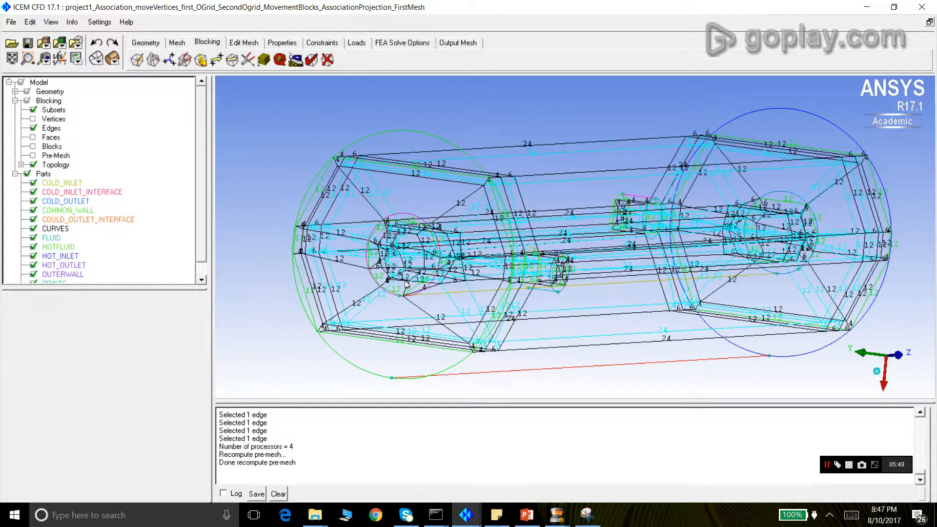
pyautogui.scroll(4, 429, 299)
pyautogui.moveTo(435, 310); pyautogui.dragTo(411, 276)
pyautogui.click(21, 67)
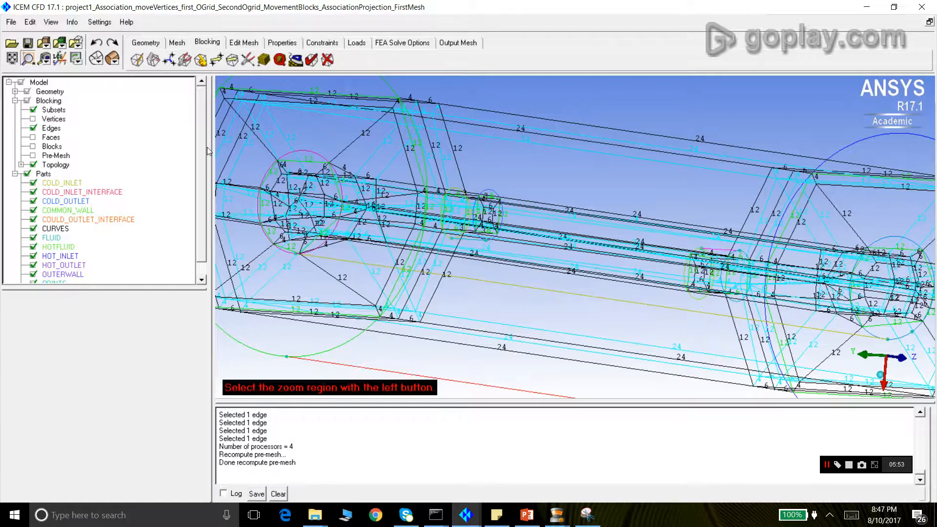
pyautogui.moveTo(321, 188); pyautogui.dragTo(373, 274)
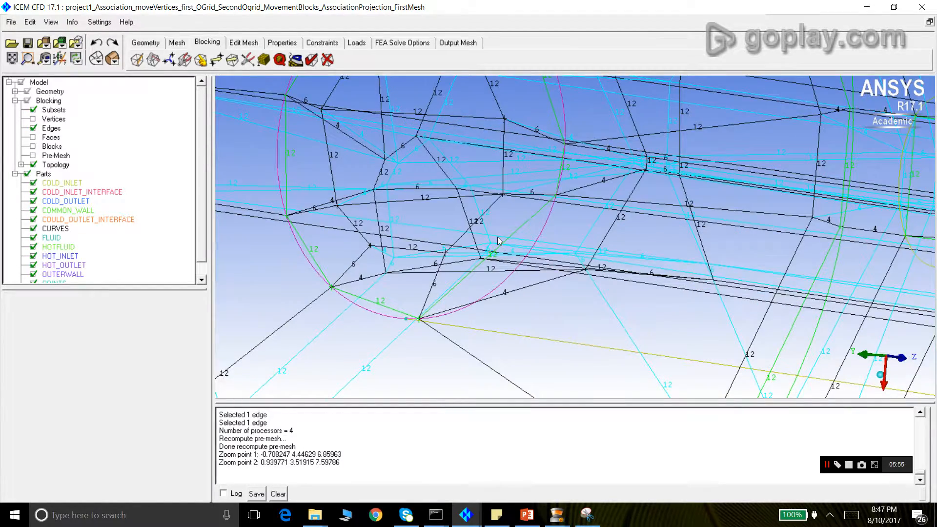
pyautogui.scroll(1, 498, 237)
pyautogui.scroll(-1, 498, 237)
pyautogui.scroll(1, 578, 222)
pyautogui.scroll(-1, 564, 250)
pyautogui.moveTo(564, 250); pyautogui.dragTo(549, 267)
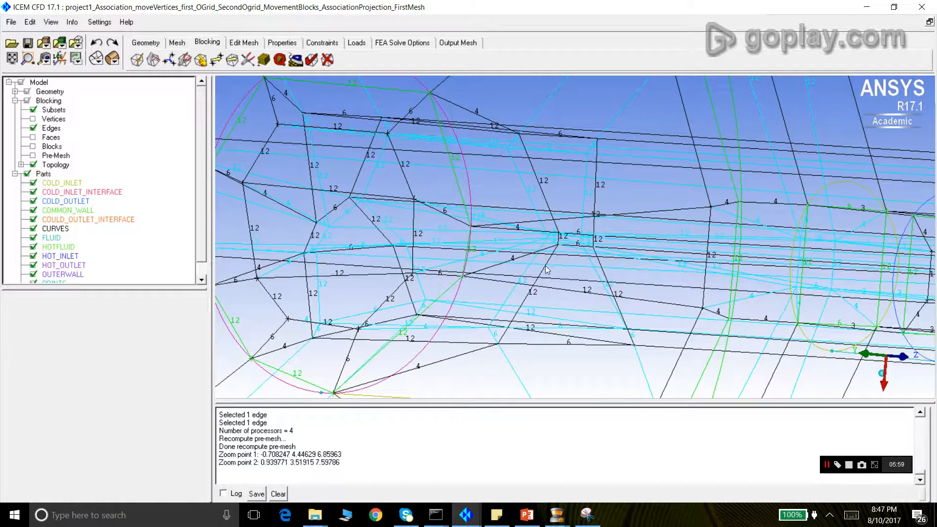
# Move the two middle vertices on the +Z side of the inner tube's end circle farther apart along the circle
pyautogui.click(216, 59)
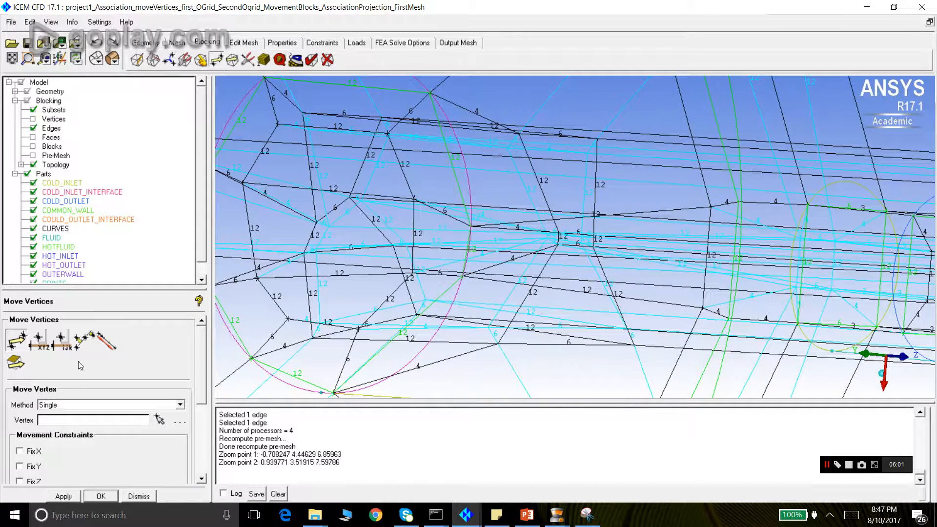
pyautogui.moveTo(472, 226); pyautogui.dragTo(471, 204)
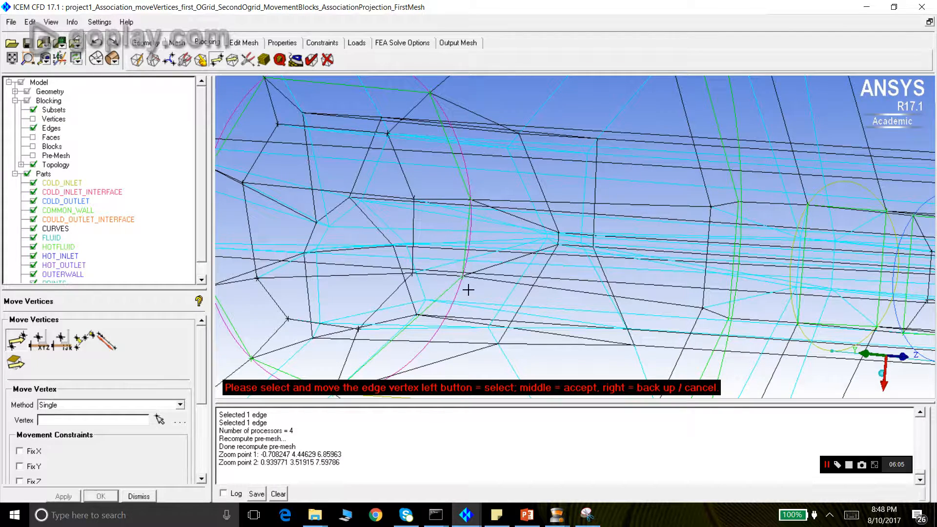
pyautogui.scroll(3, 468, 290)
pyautogui.moveTo(400, 301); pyautogui.dragTo(396, 321)
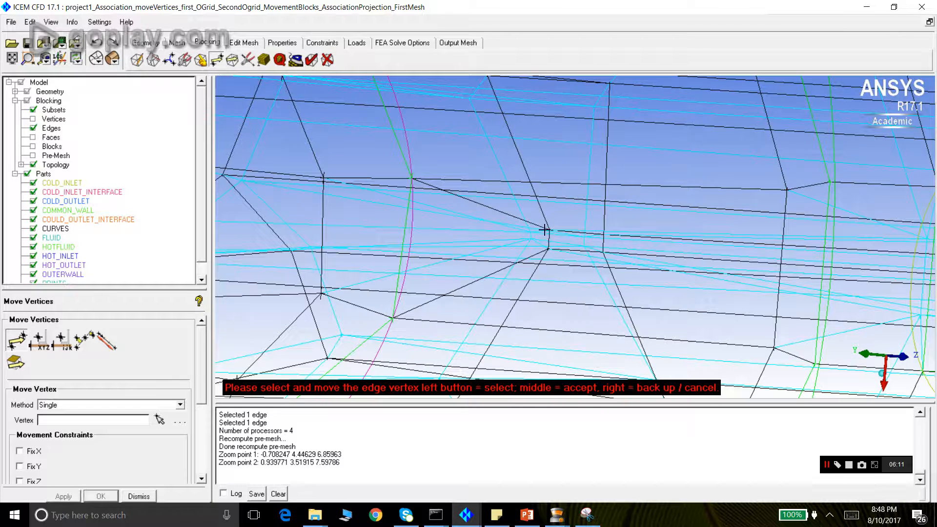
# Spread the four crowded blocking vertices just outside the circle into two aligned, more widely separated pairs, and finish moving vertices
pyautogui.moveTo(551, 231); pyautogui.dragTo(545, 205)
pyautogui.moveTo(549, 249); pyautogui.dragTo(550, 274)
pyautogui.moveTo(603, 235); pyautogui.dragTo(601, 205)
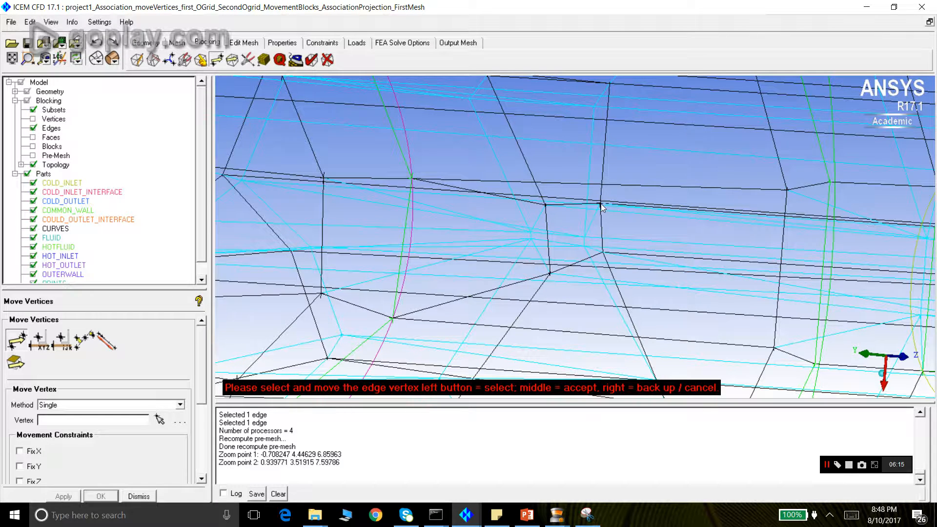
pyautogui.moveTo(603, 252); pyautogui.dragTo(604, 271)
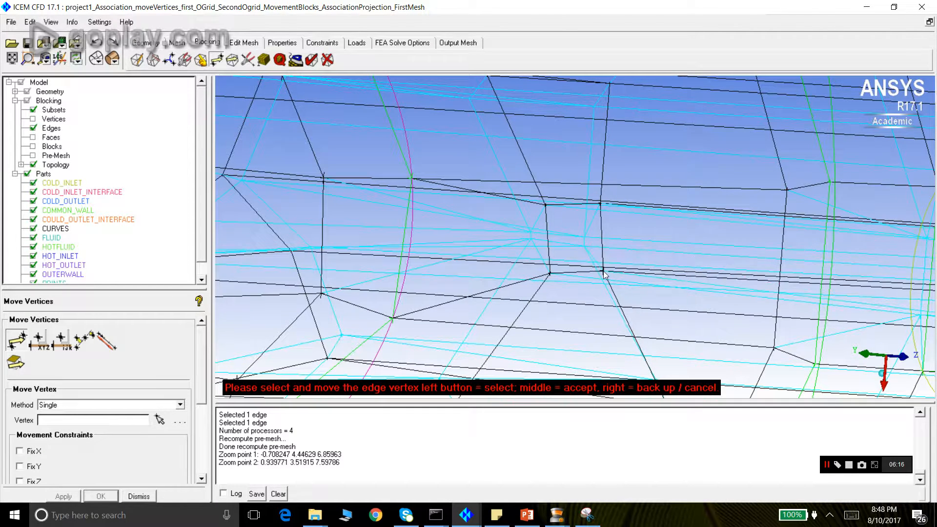
pyautogui.middleClick(576, 235)
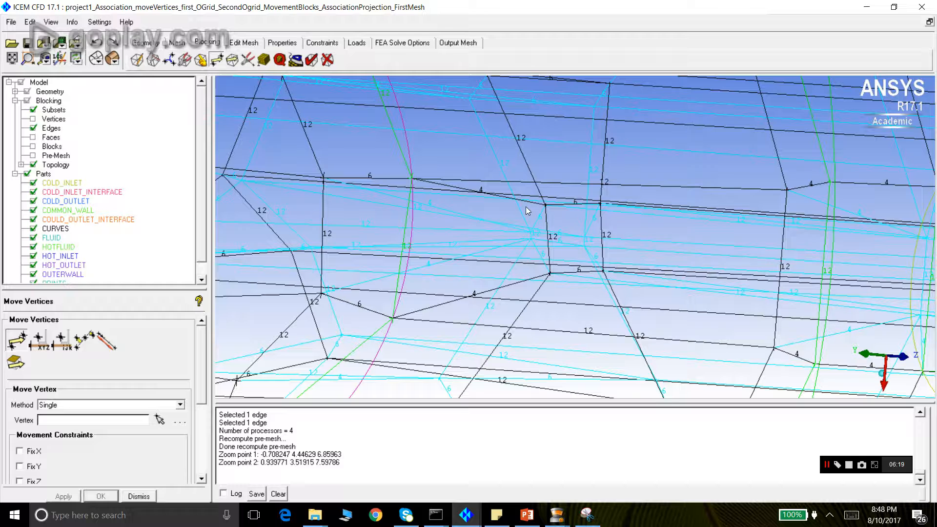
pyautogui.click(138, 497)
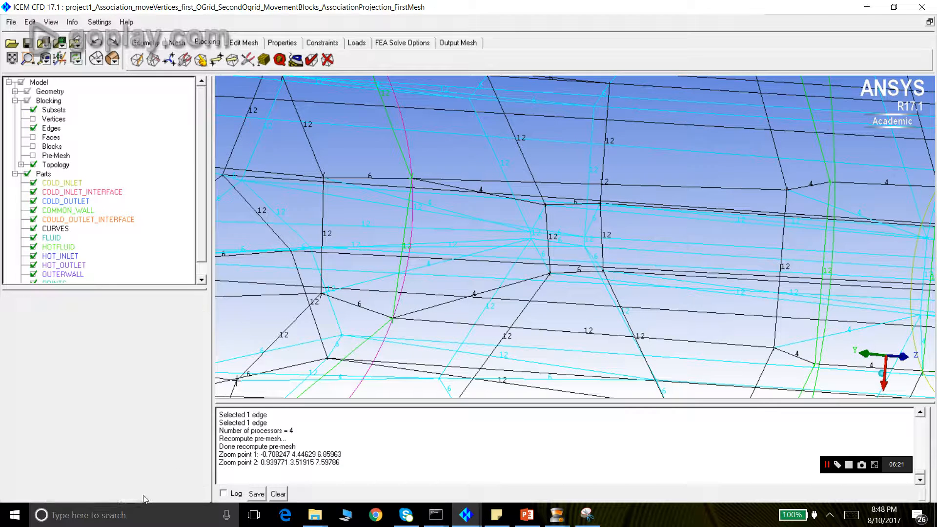
# Recompute and display the pre-mesh, and hide the blocking edges to inspect the inner tube's end face
pyautogui.click(33, 155)
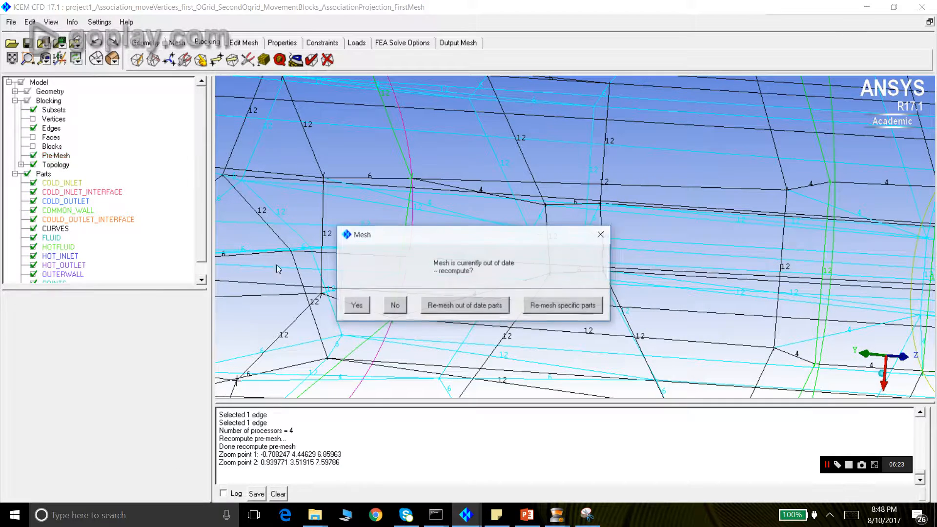
pyautogui.click(357, 307)
pyautogui.scroll(-5, 357, 304)
pyautogui.scroll(-2, 354, 308)
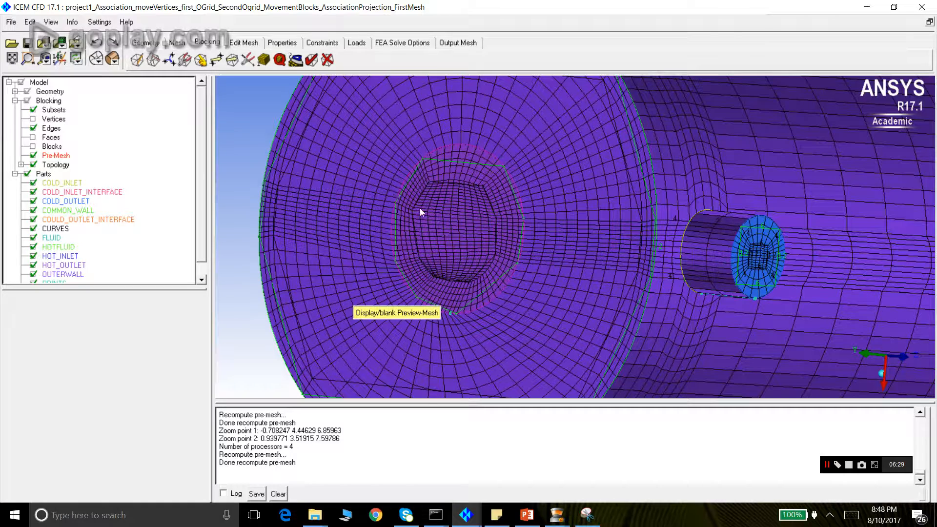
pyautogui.click(33, 128)
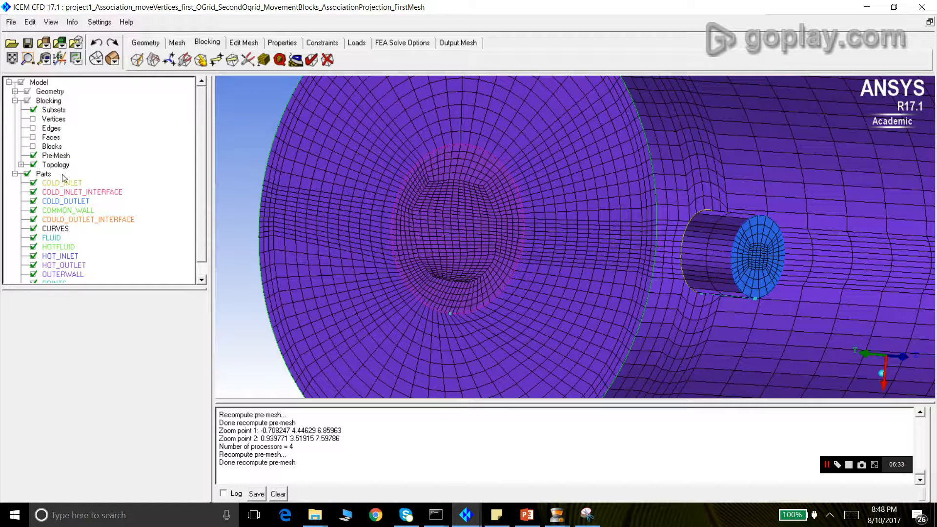
# With blocking edges shown instead of the pre-mesh, move the inner tube's lower O-grid vertices outward and shift its lowest circle vertex toward +Z
pyautogui.click(33, 155)
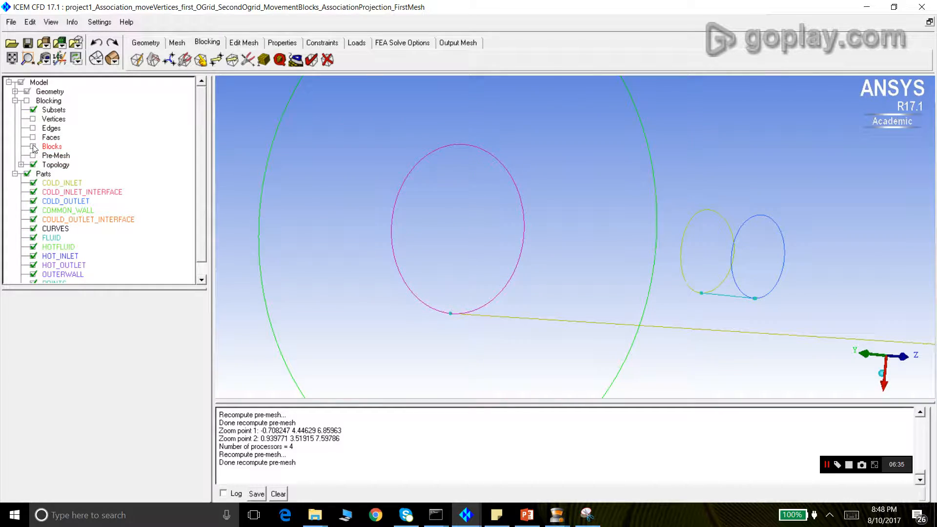
pyautogui.click(33, 128)
pyautogui.scroll(2, 410, 317)
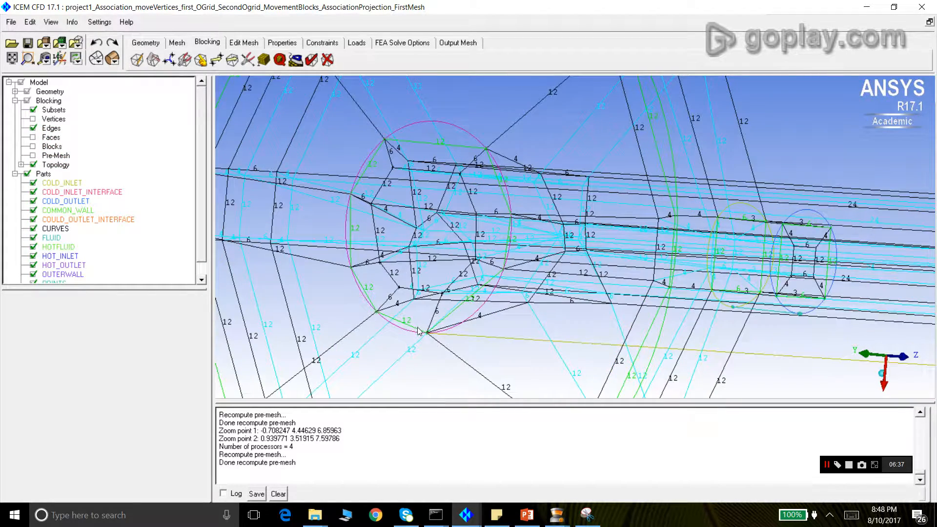
pyautogui.scroll(2, 424, 338)
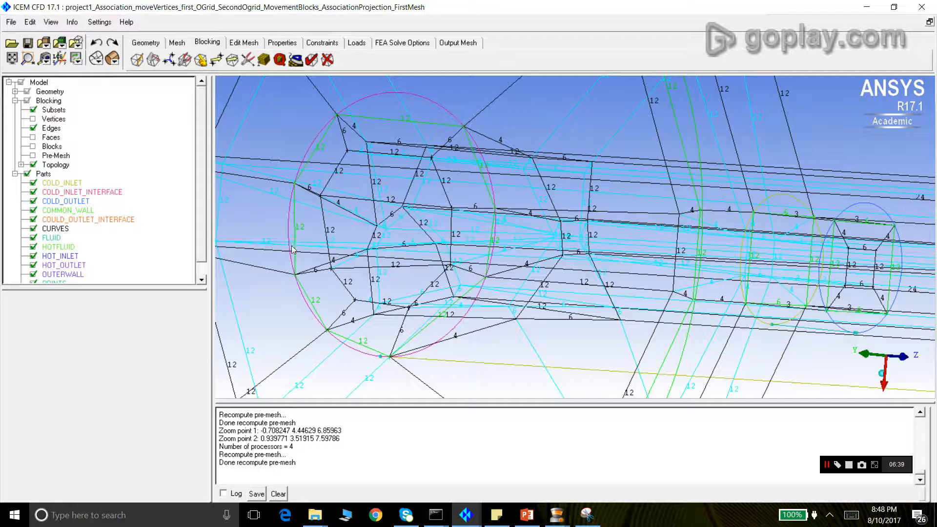
pyautogui.click(216, 59)
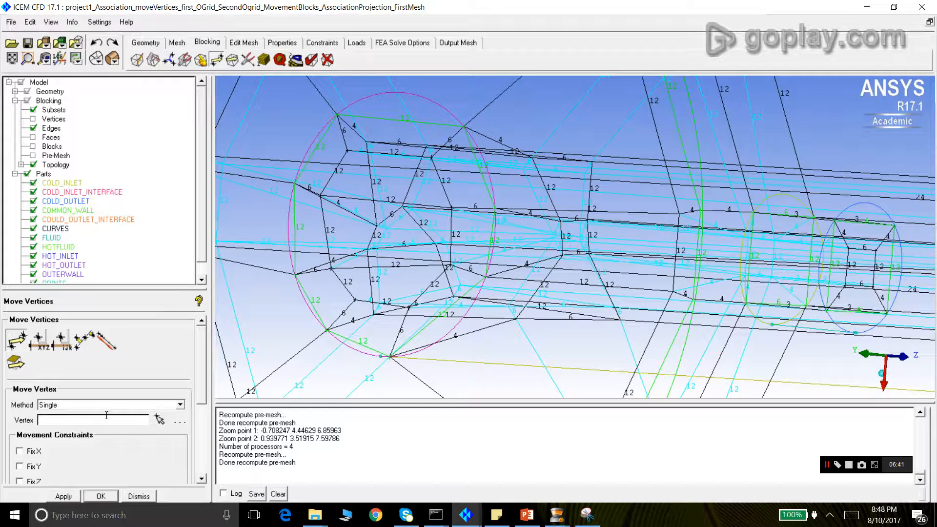
pyautogui.click(159, 421)
pyautogui.moveTo(409, 307); pyautogui.dragTo(416, 308)
pyautogui.moveTo(355, 300); pyautogui.dragTo(319, 256)
pyautogui.moveTo(392, 355); pyautogui.dragTo(417, 315)
pyautogui.moveTo(316, 266); pyautogui.dragTo(317, 258)
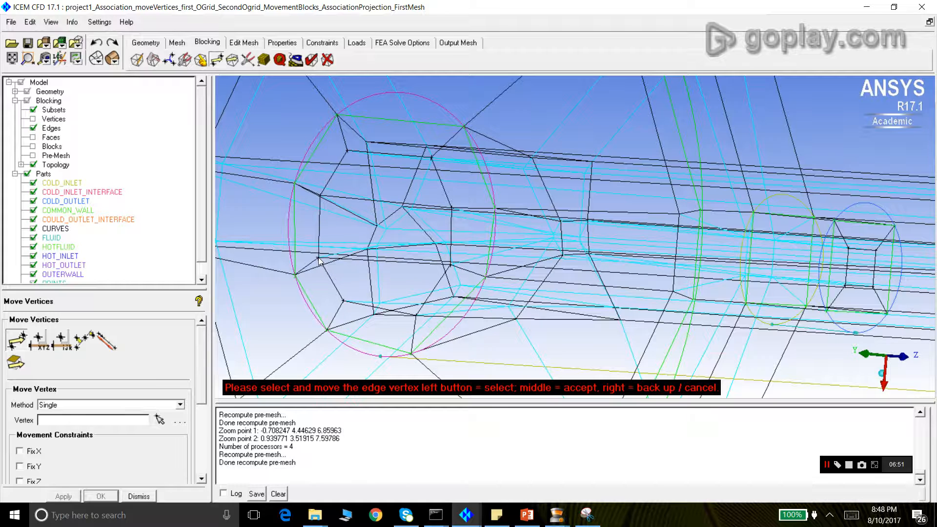
pyautogui.middleClick(310, 297)
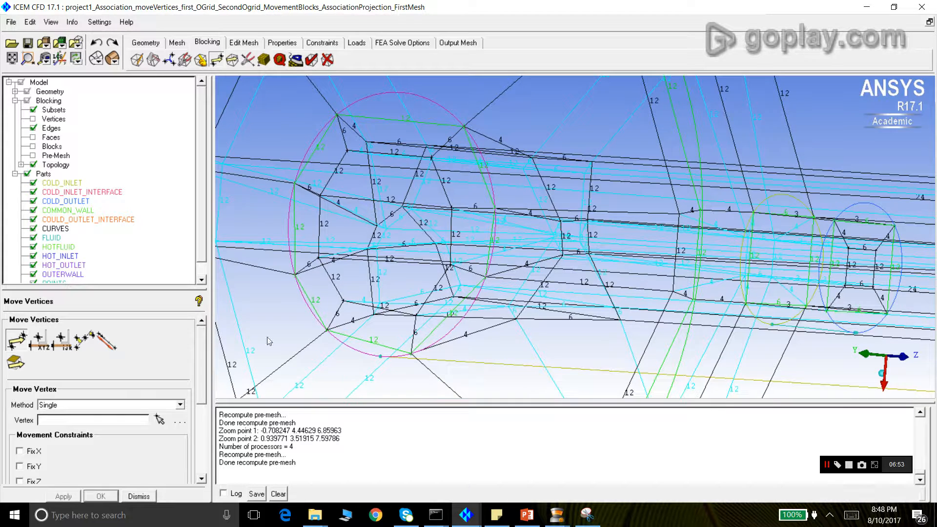
# Recompute the pre-mesh with the moved vertices and inspect the whole lower-Z end face without blocking edges
pyautogui.click(33, 155)
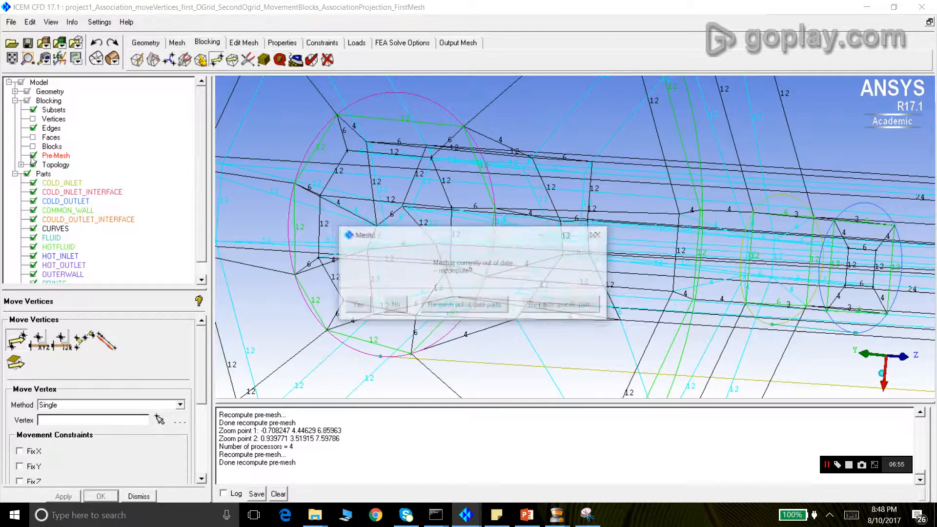
pyautogui.click(359, 311)
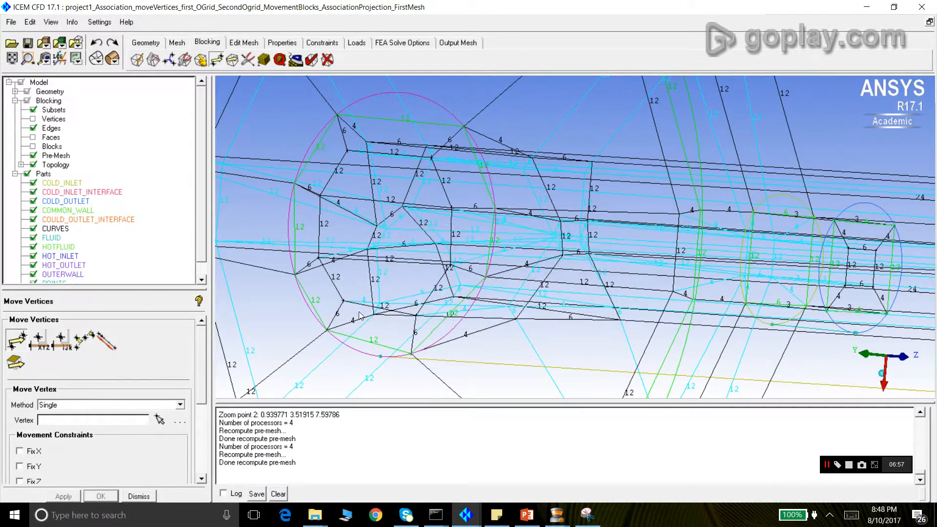
pyautogui.scroll(-2, 384, 297)
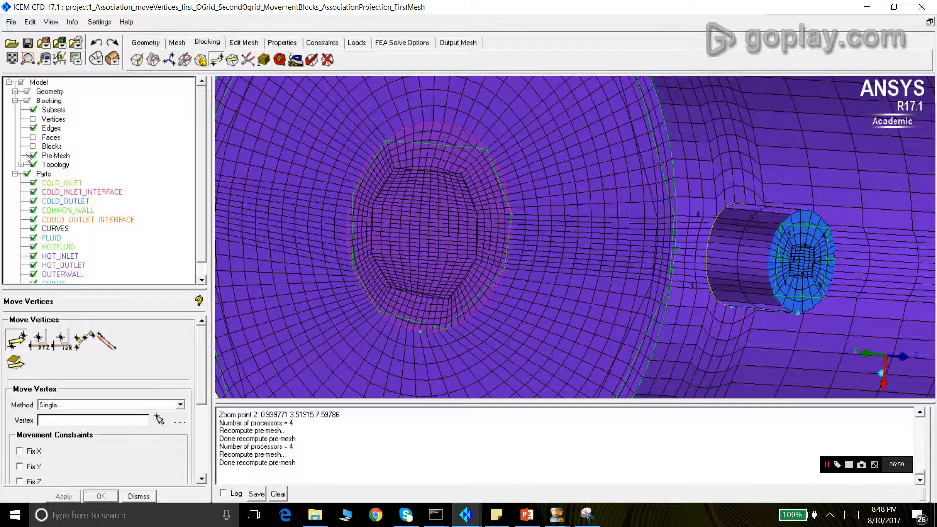
pyautogui.click(33, 129)
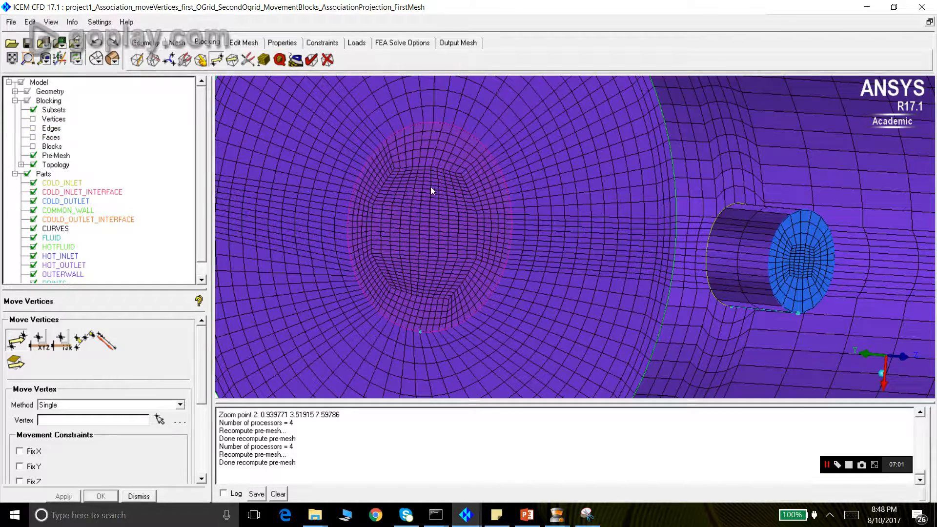
pyautogui.scroll(-5, 418, 184)
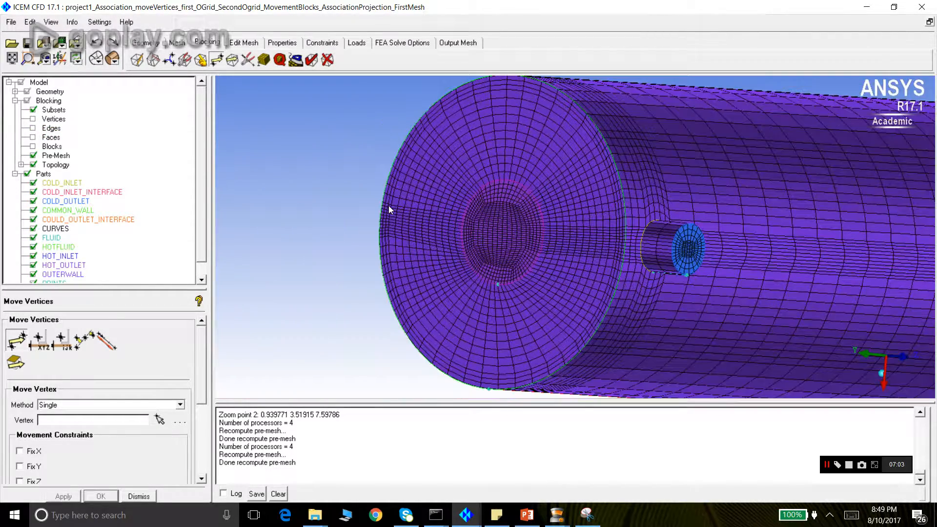
pyautogui.scroll(-5, 488, 250)
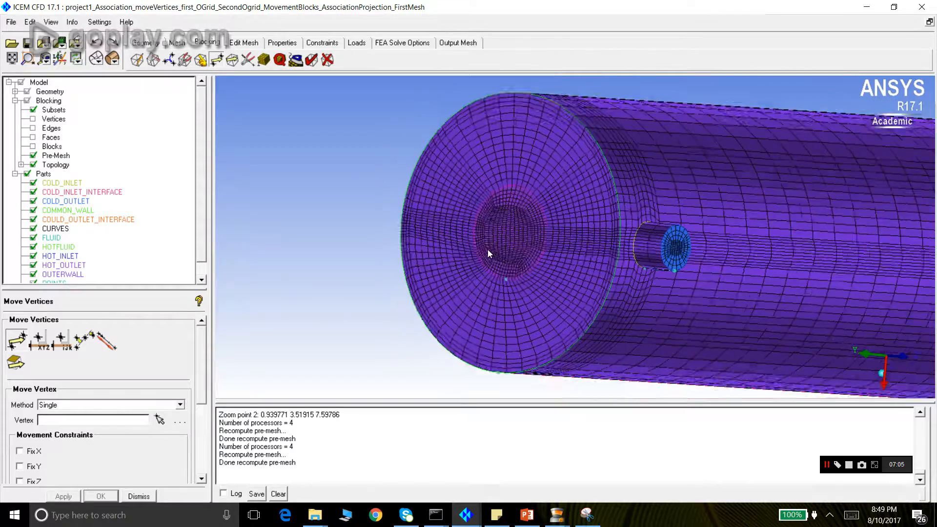
# Inspect the inner tube's mesh at the opposite end, and display the blocking edges there in place of the pre-mesh
pyautogui.moveTo(797, 246); pyautogui.dragTo(841, 312)
pyautogui.click(28, 59)
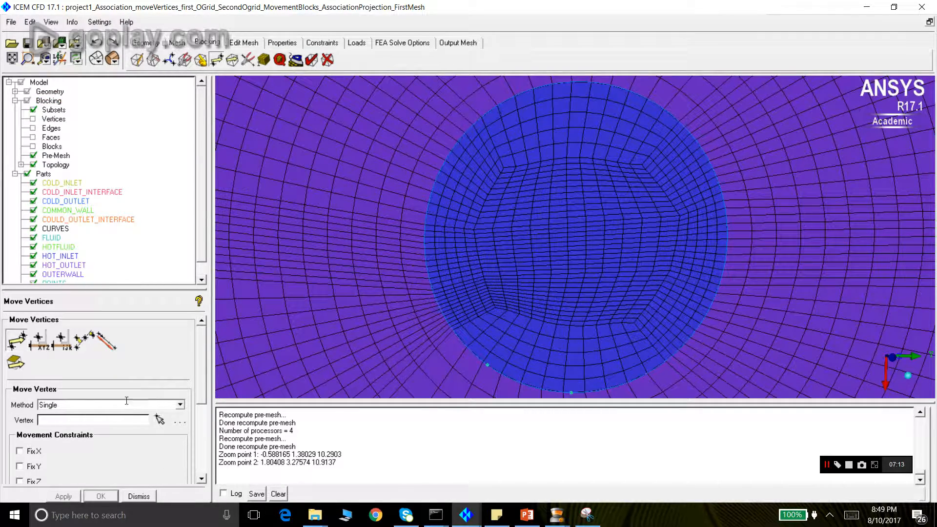
pyautogui.click(33, 156)
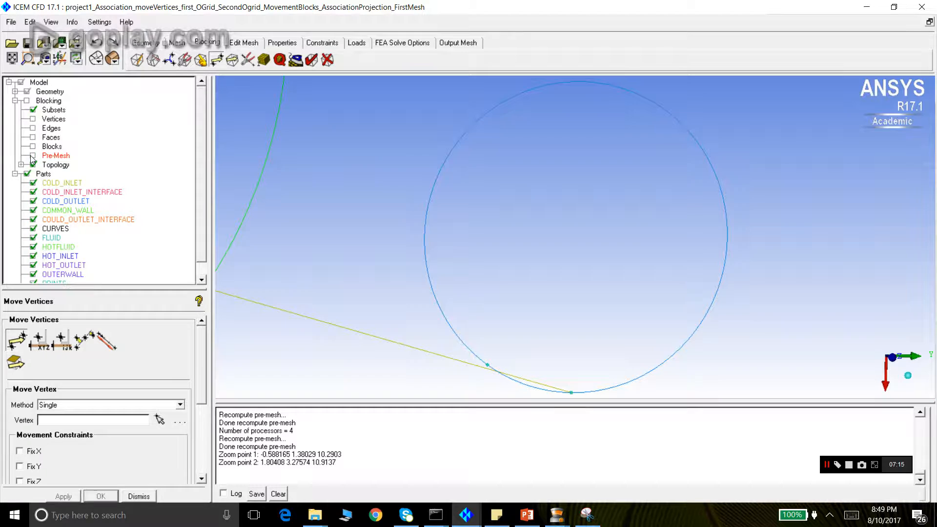
pyautogui.click(33, 128)
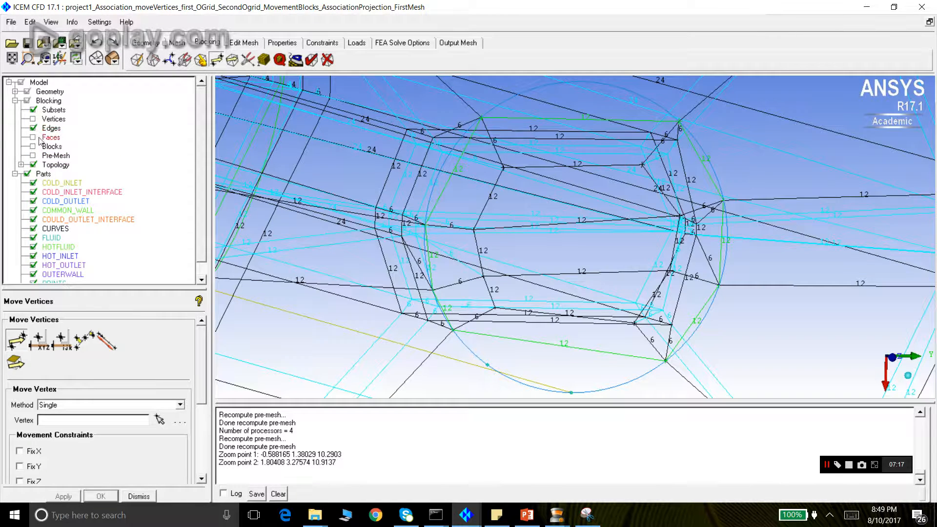
pyautogui.scroll(2, 665, 262)
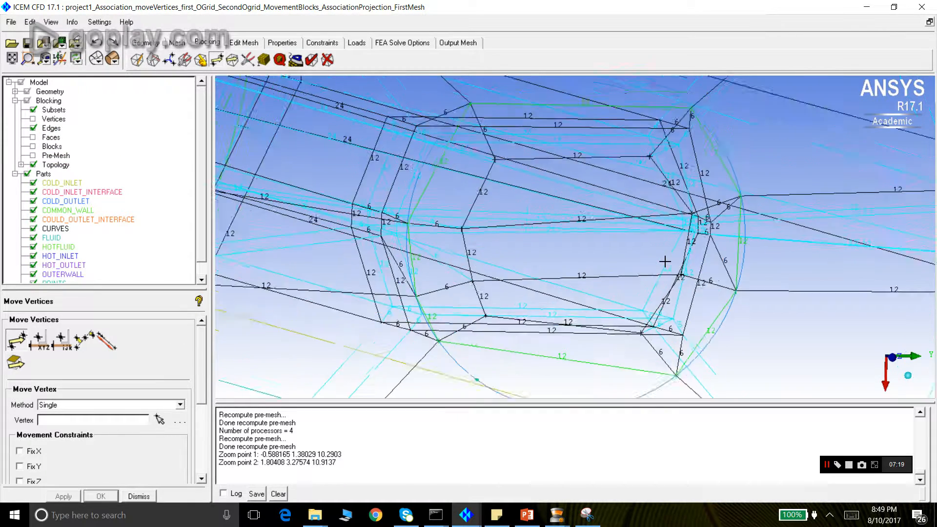
# Move the two upper circle vertices and the two upper O-grid vertices at this tube end closer to the centreline
pyautogui.click(164, 415)
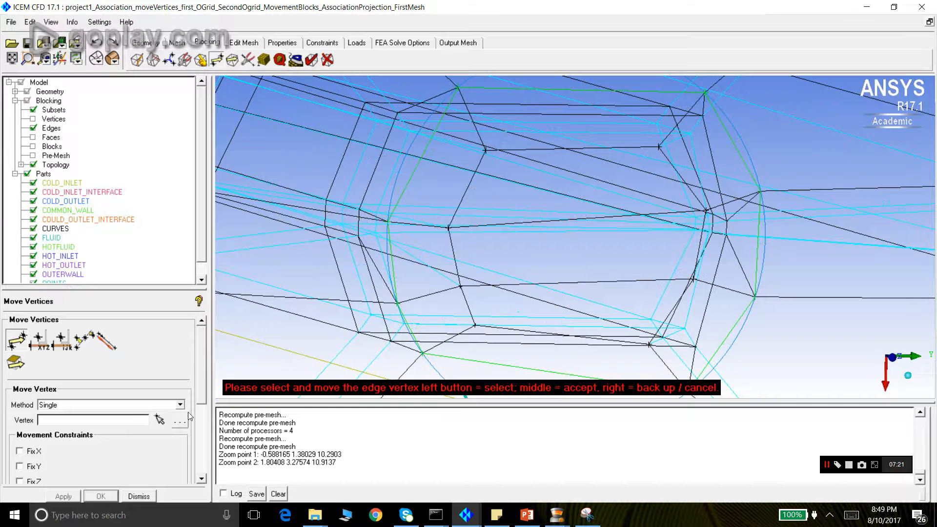
pyautogui.moveTo(487, 152); pyautogui.dragTo(506, 156)
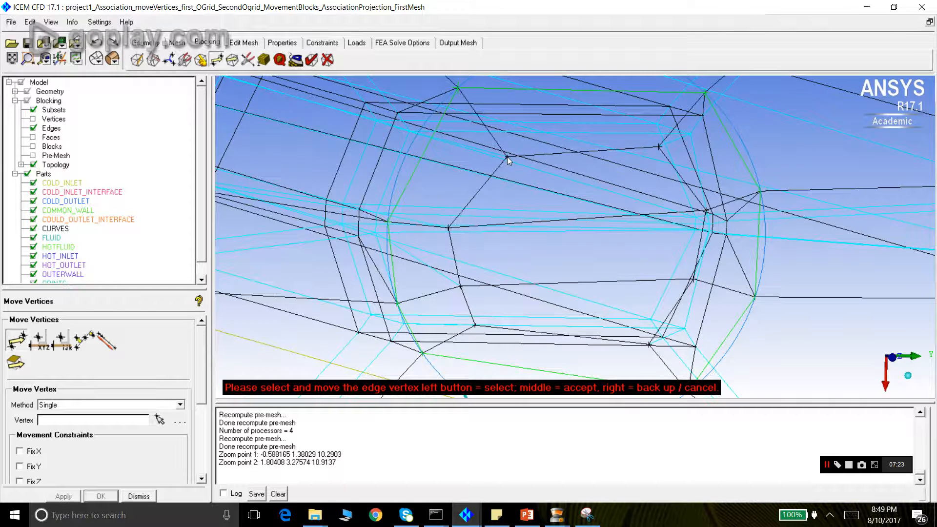
pyautogui.moveTo(458, 87); pyautogui.dragTo(484, 74)
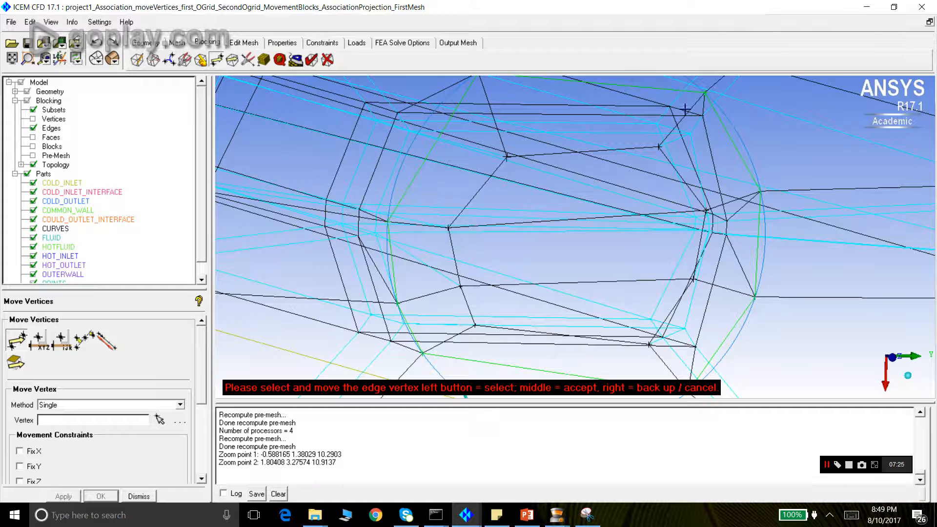
pyautogui.moveTo(705, 94); pyautogui.dragTo(675, 85)
pyautogui.moveTo(660, 146); pyautogui.dragTo(638, 132)
pyautogui.moveTo(507, 156); pyautogui.dragTo(517, 141)
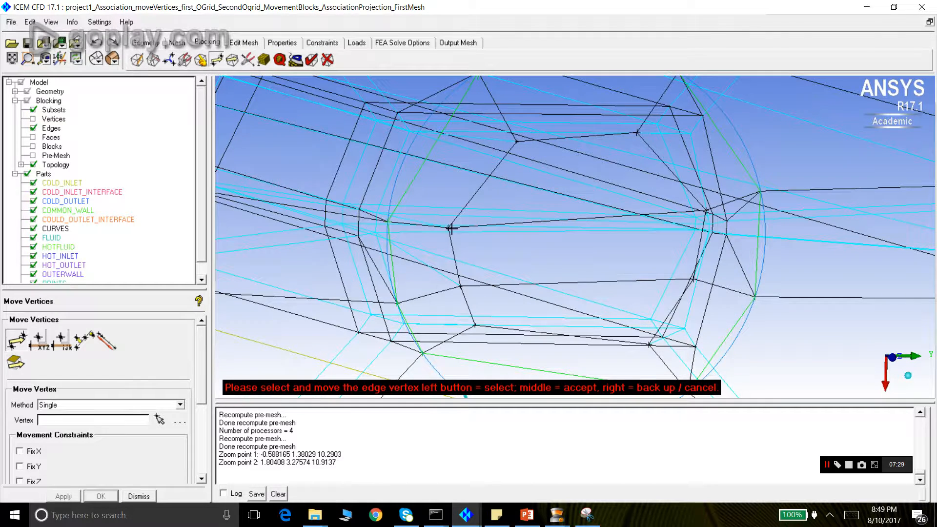
# Pull the O-grid's side vertices inward, adjust its lower vertices, and slide the two lower -Y circle vertices down along the circle
pyautogui.moveTo(450, 228); pyautogui.dragTo(474, 228)
pyautogui.moveTo(460, 286); pyautogui.dragTo(486, 280)
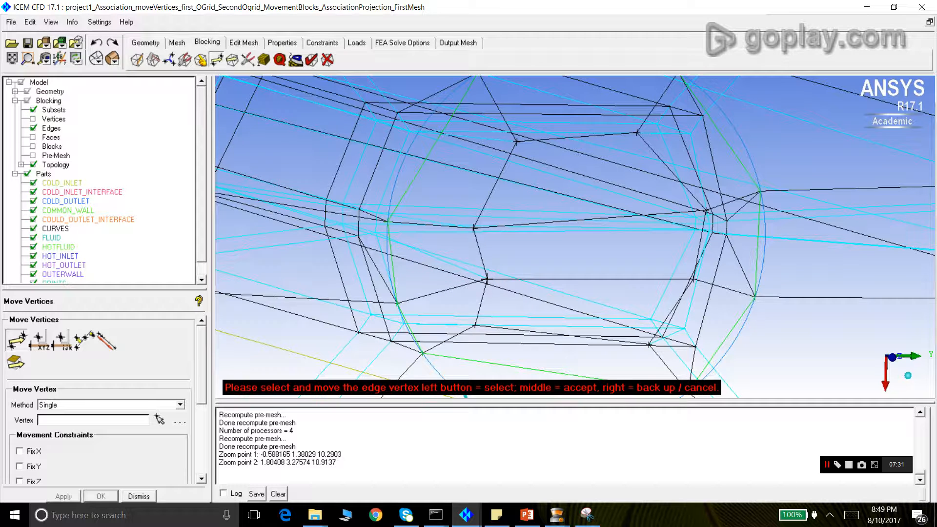
pyautogui.moveTo(475, 325); pyautogui.dragTo(529, 344)
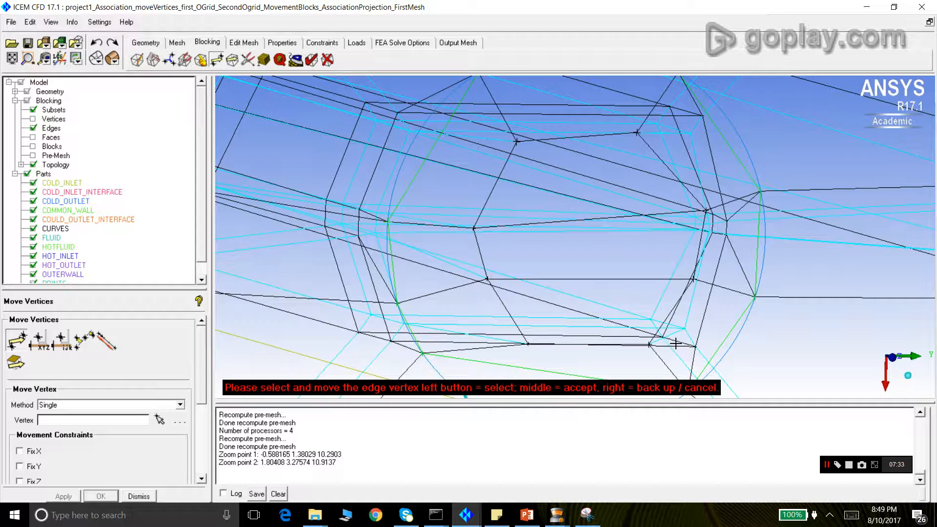
pyautogui.moveTo(649, 344); pyautogui.dragTo(645, 335)
pyautogui.moveTo(693, 279); pyautogui.dragTo(665, 277)
pyautogui.moveTo(705, 210); pyautogui.dragTo(678, 208)
pyautogui.moveTo(488, 281); pyautogui.dragTo(492, 284)
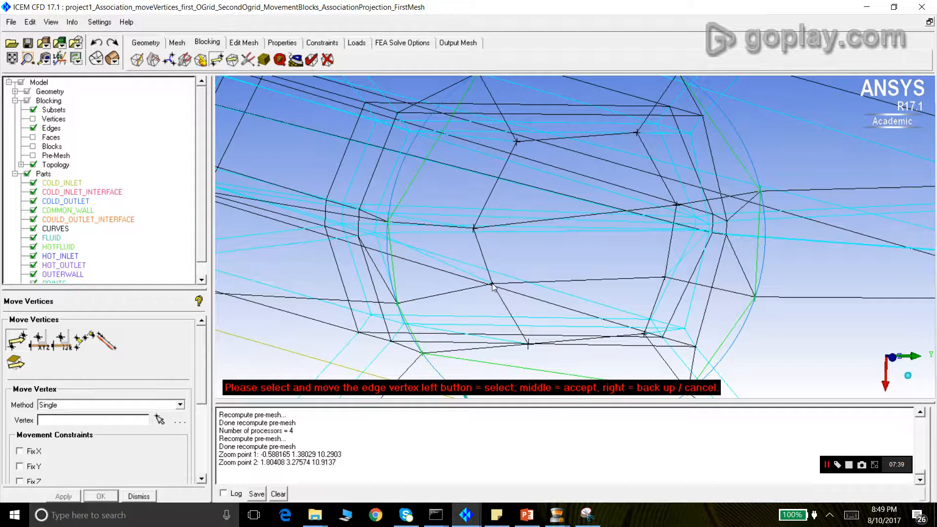
pyautogui.moveTo(398, 304); pyautogui.dragTo(447, 380)
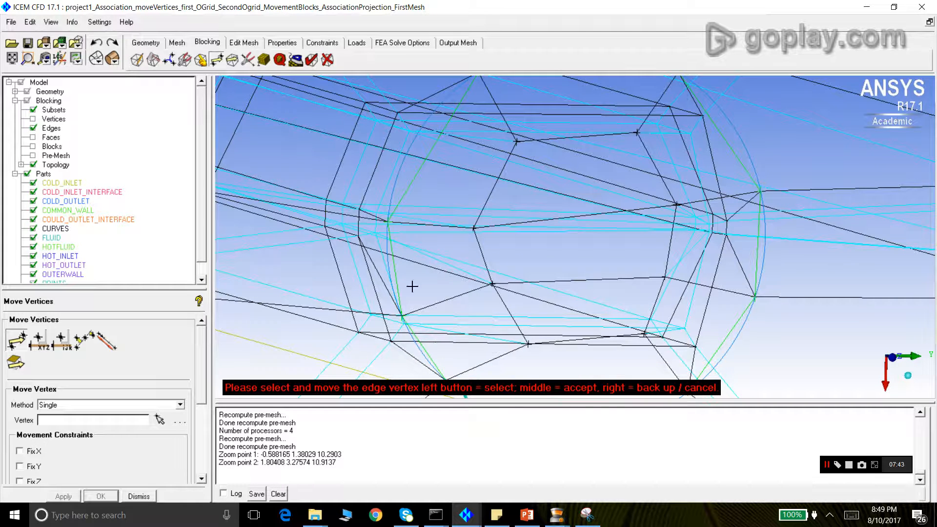
pyautogui.scroll(-2, 389, 153)
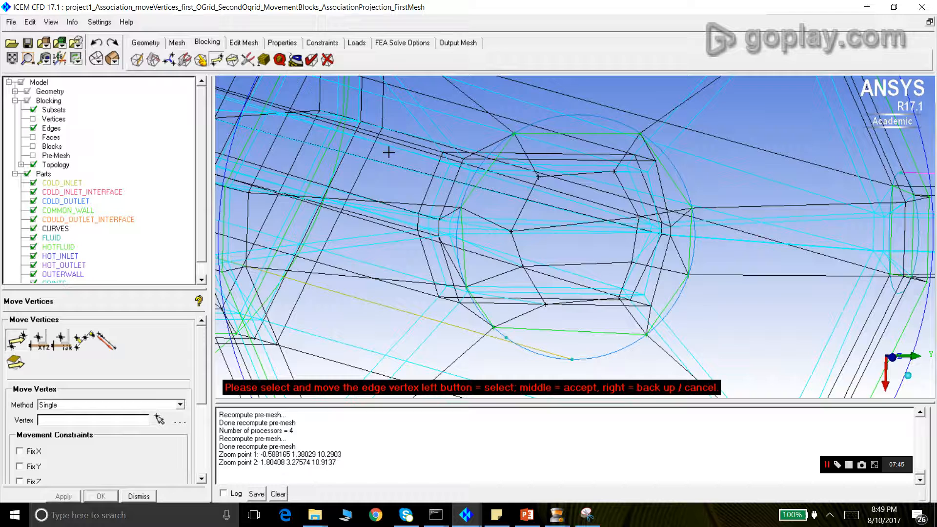
# Even out the circle vertices at this tube end, sliding the lower and lower side vertices downward and the upper +Y vertex upward
pyautogui.moveTo(494, 328); pyautogui.dragTo(512, 342)
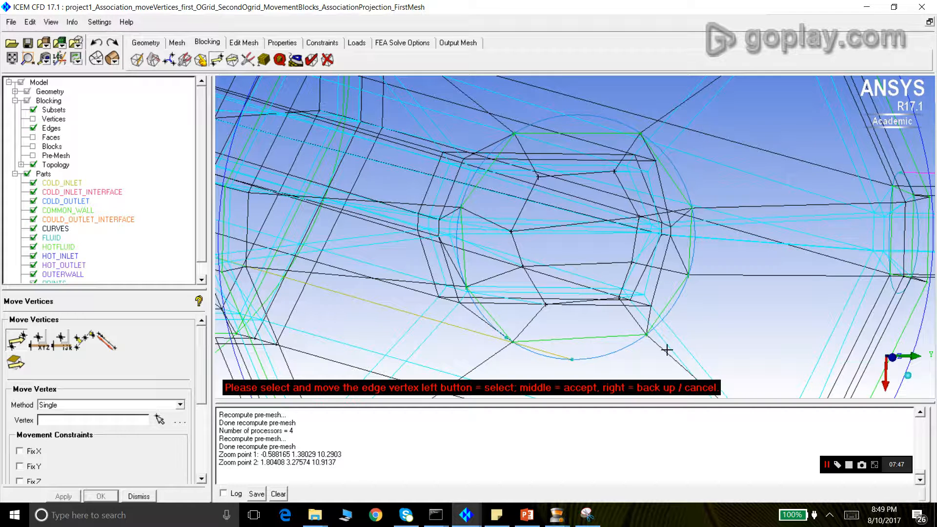
pyautogui.moveTo(647, 335); pyautogui.dragTo(641, 342)
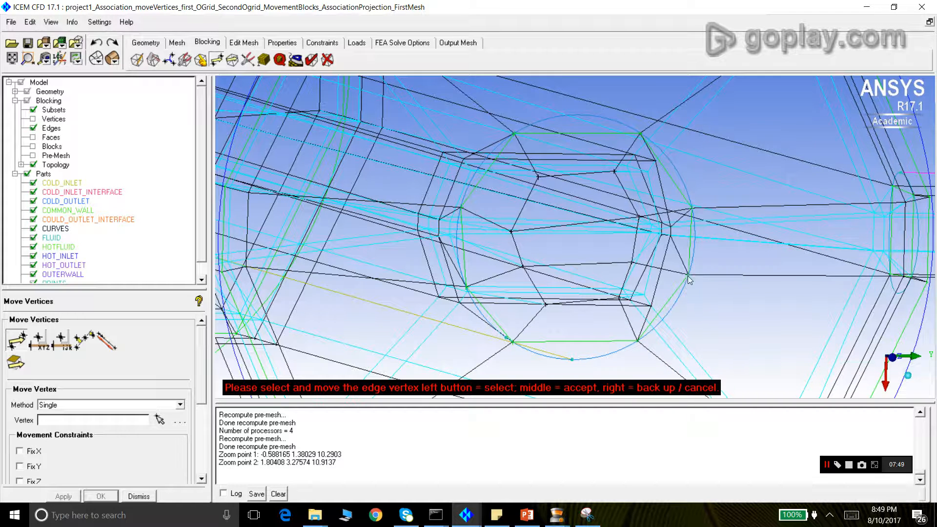
pyautogui.moveTo(689, 276); pyautogui.dragTo(679, 231)
pyautogui.moveTo(641, 132); pyautogui.dragTo(630, 127)
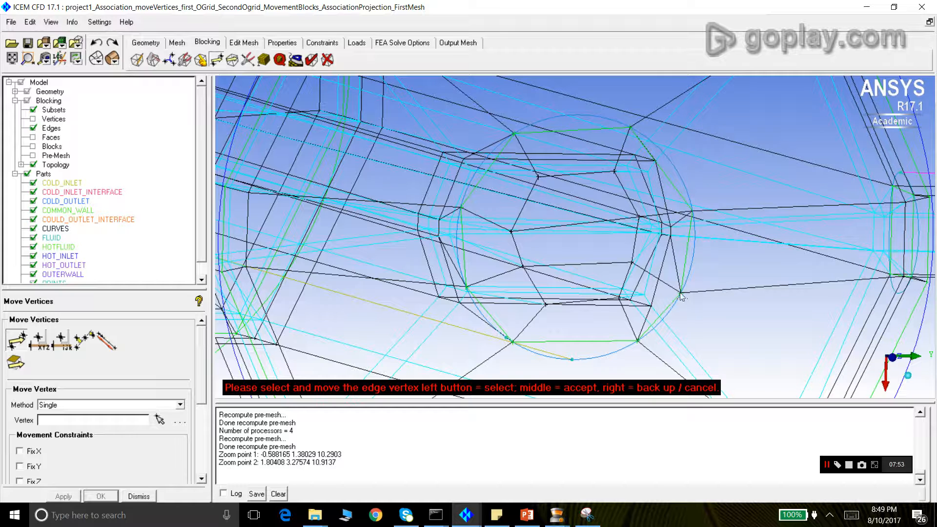
pyautogui.moveTo(681, 294); pyautogui.dragTo(673, 307)
pyautogui.moveTo(638, 341); pyautogui.dragTo(617, 358)
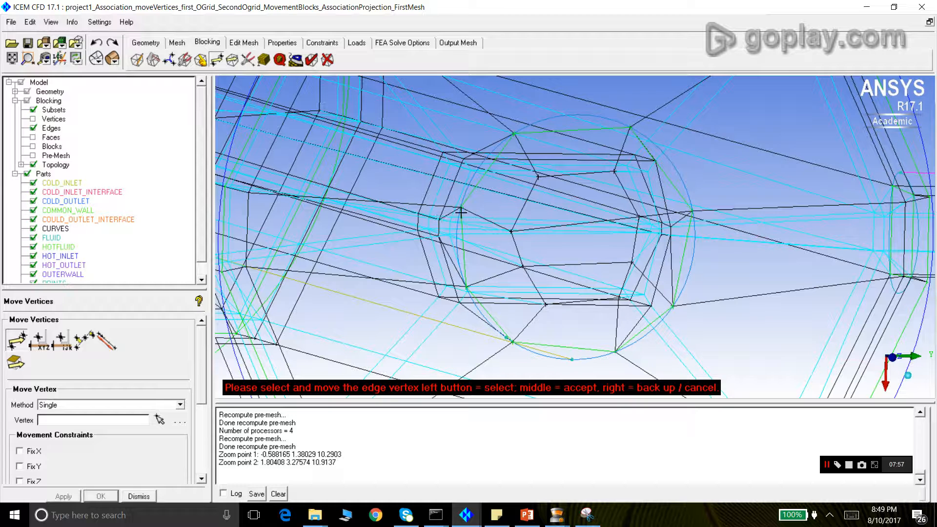
pyautogui.moveTo(474, 297); pyautogui.dragTo(470, 294)
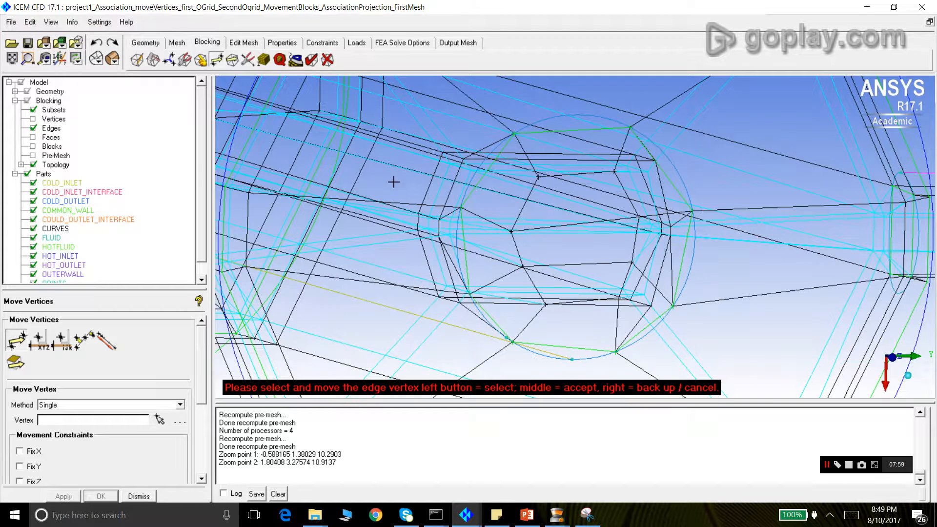
pyautogui.middleClick(384, 167)
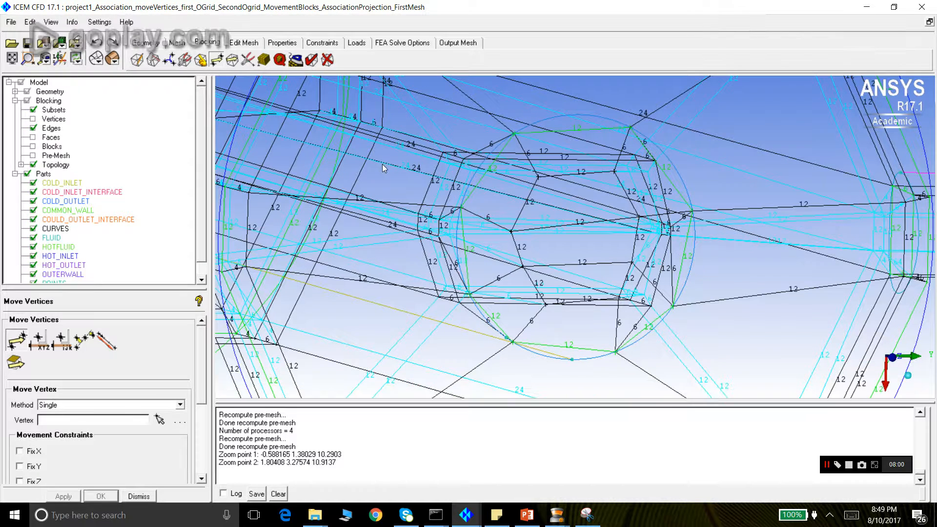
pyautogui.click(139, 497)
# Recompute the pre-mesh with the moved circle vertices and inspect the tube end without blocking edges
pyautogui.click(33, 156)
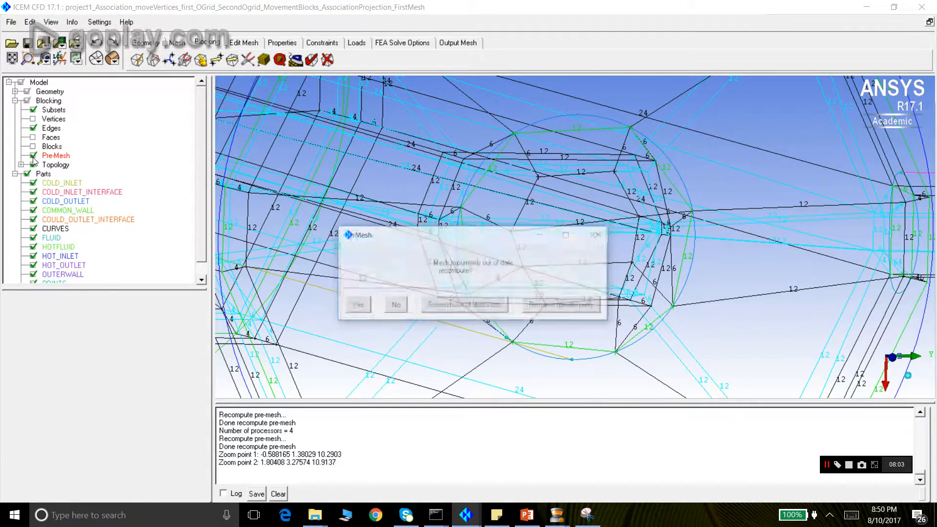
pyautogui.click(351, 307)
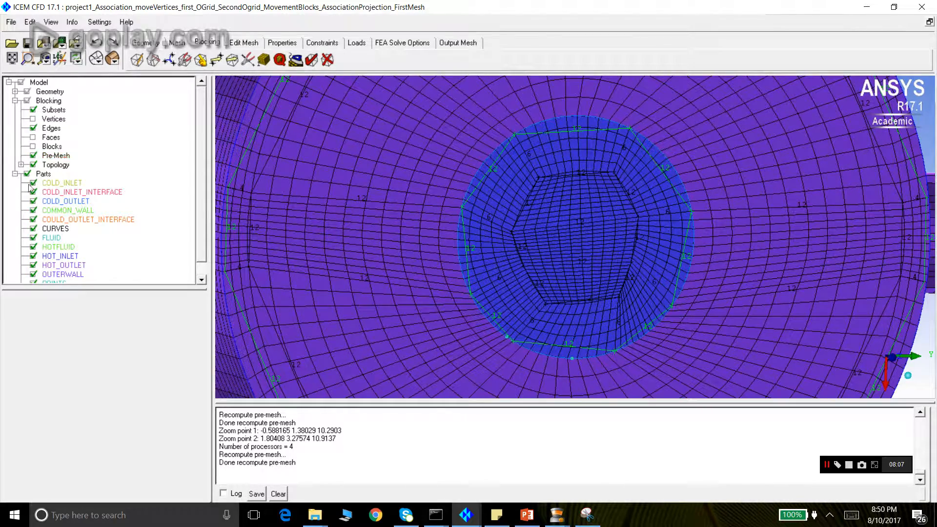
pyautogui.click(33, 128)
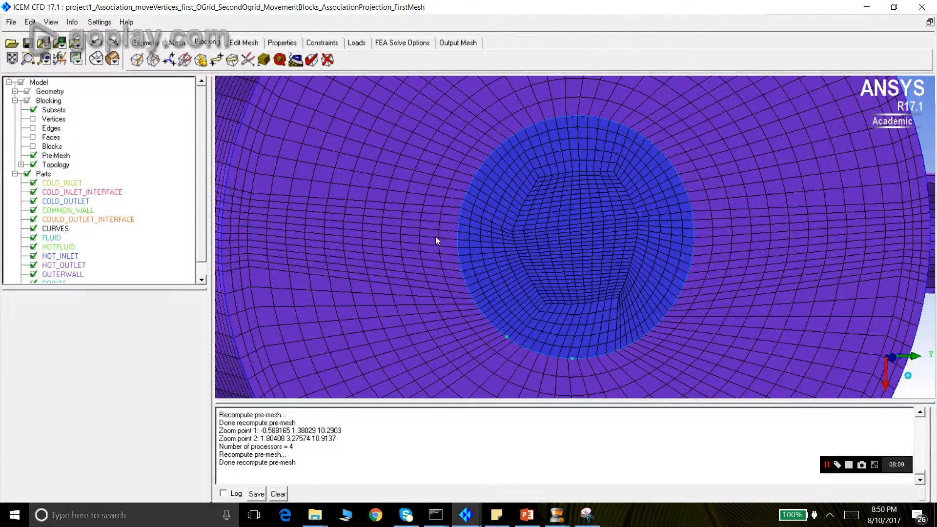
pyautogui.scroll(-5, 628, 258)
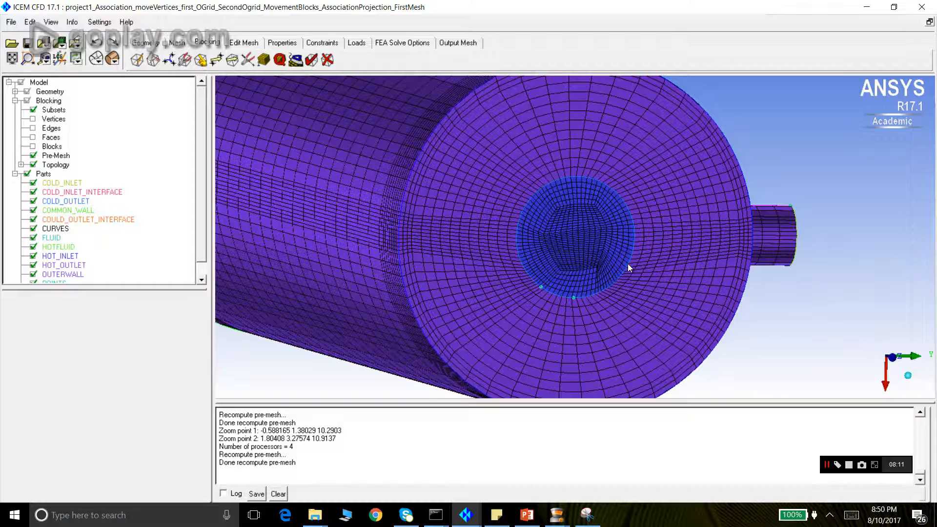
pyautogui.scroll(3, 578, 304)
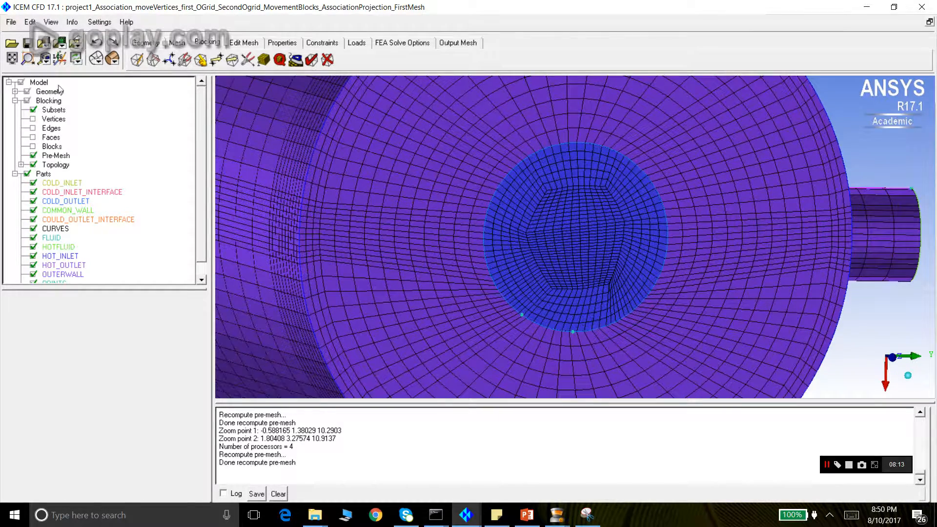
# Display the blocking edges in place of the pre-mesh and move the O-grid's lower +Y vertex toward -Y and slightly down
pyautogui.click(33, 155)
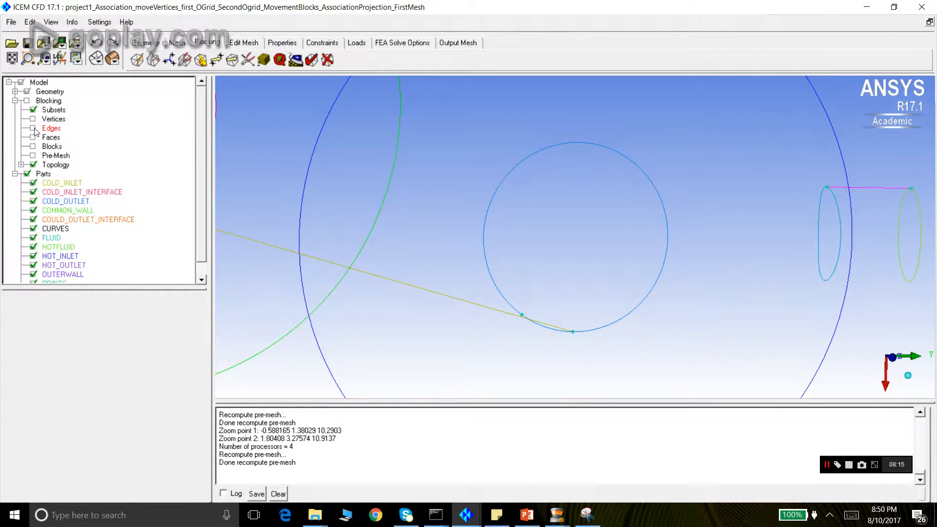
pyautogui.click(33, 128)
pyautogui.scroll(2, 591, 283)
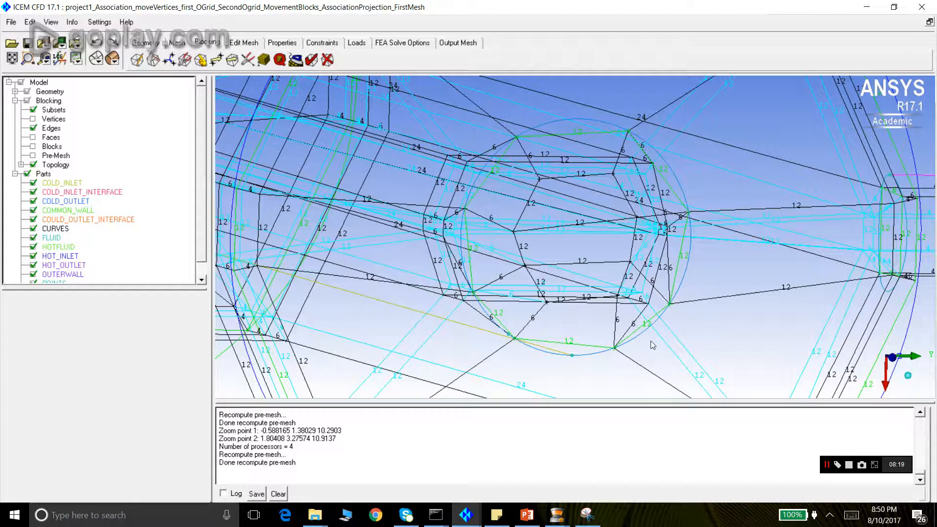
pyautogui.click(217, 59)
pyautogui.click(165, 423)
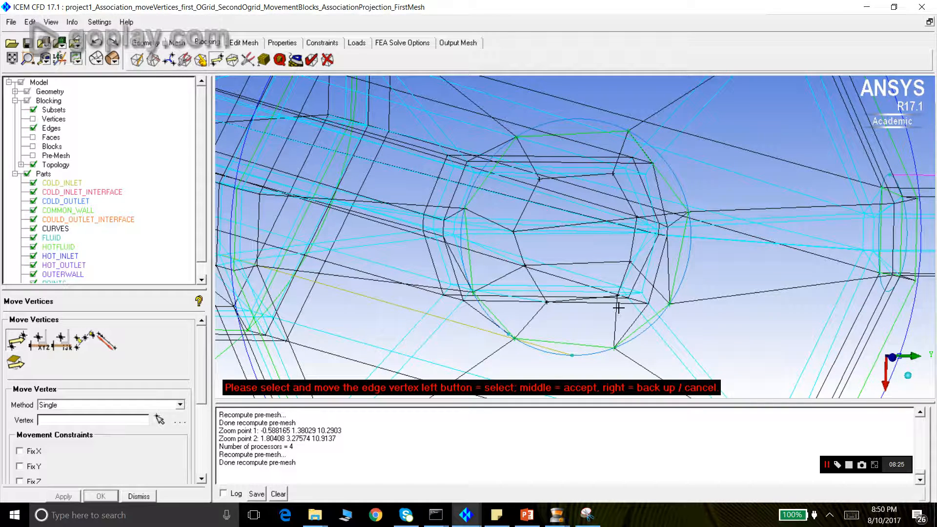
pyautogui.scroll(1, 618, 307)
pyautogui.moveTo(628, 311); pyautogui.dragTo(603, 320)
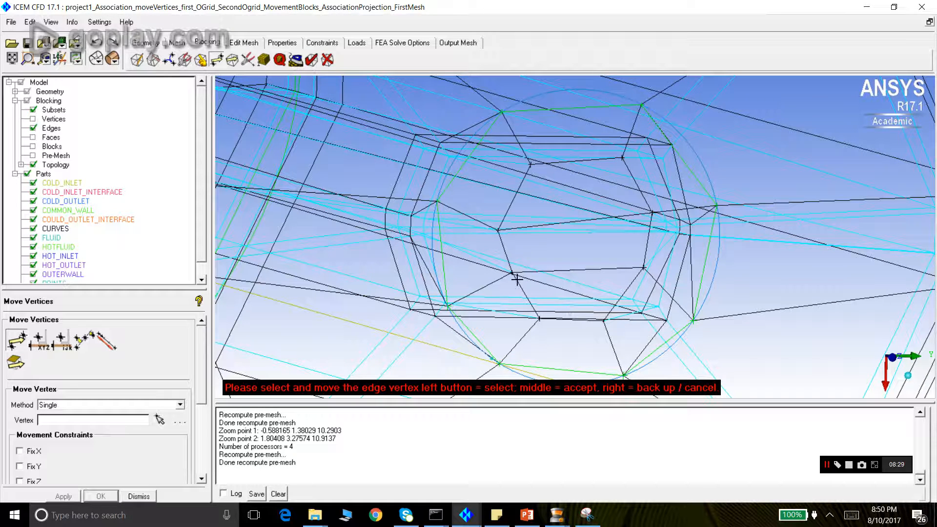
pyautogui.middleClick(537, 236)
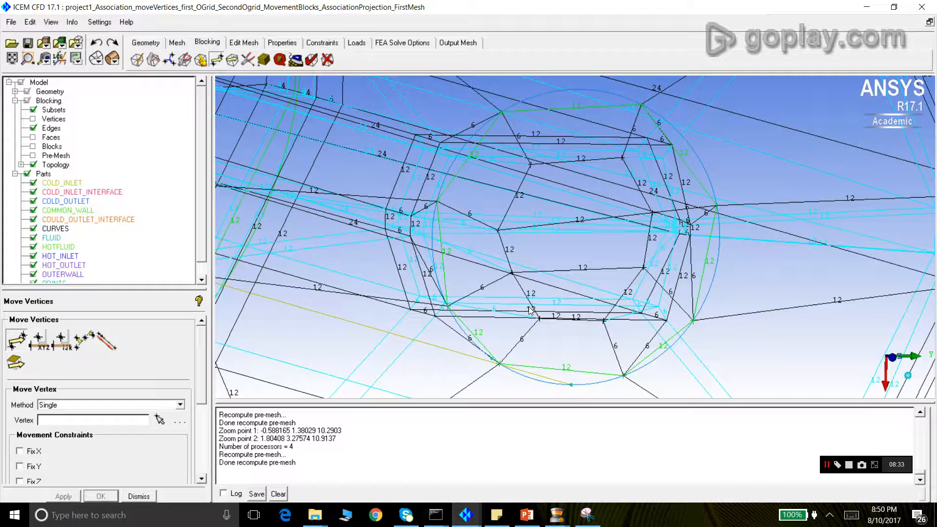
pyautogui.click(139, 496)
# Recompute the pre-mesh with the adjusted O-grid vertex, hide the blocking edges, and inspect the end face and shell from several angles
pyautogui.click(33, 155)
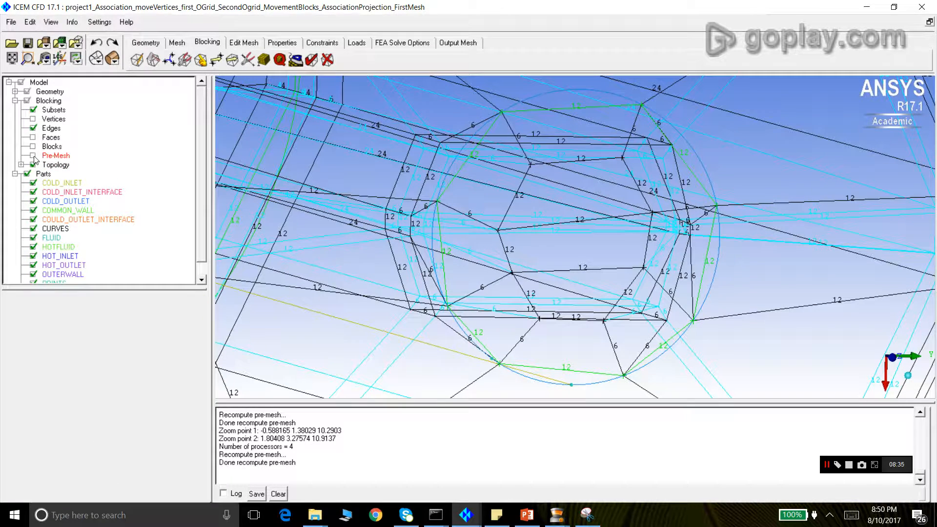
pyautogui.click(359, 306)
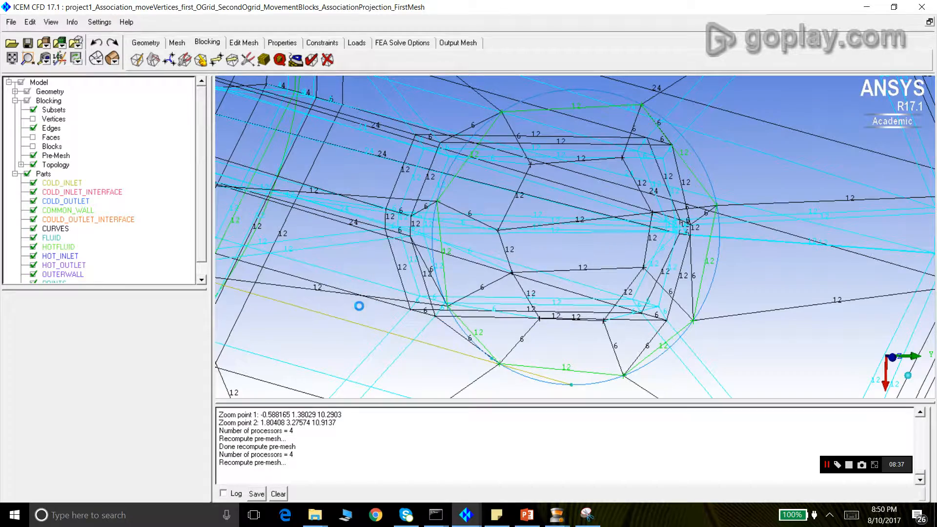
pyautogui.click(33, 127)
pyautogui.scroll(-2, 334, 215)
pyautogui.scroll(-5, 335, 213)
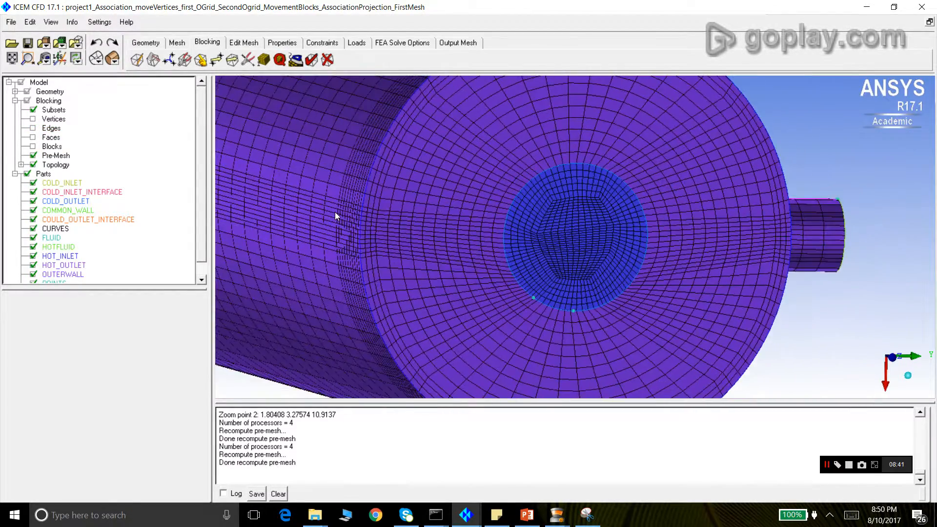
pyautogui.moveTo(335, 212); pyautogui.dragTo(380, 172)
pyautogui.scroll(3, 432, 177)
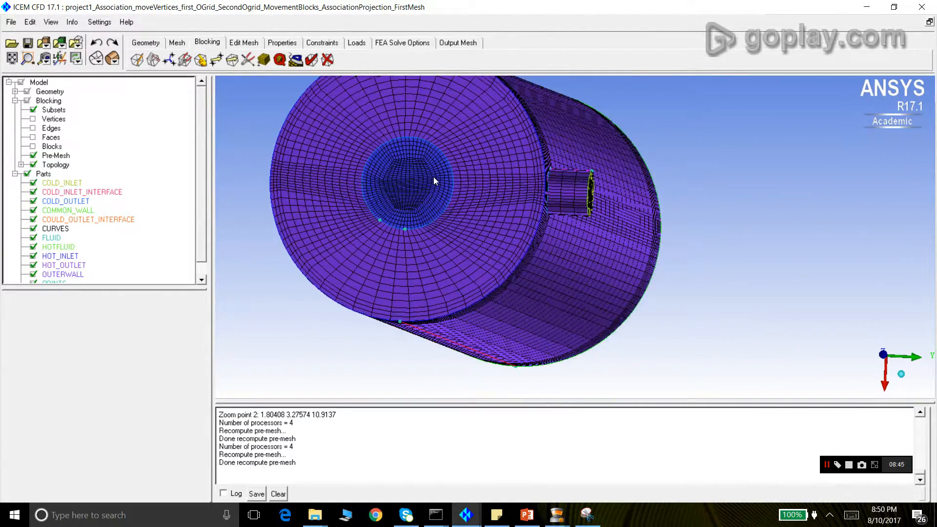
pyautogui.scroll(-2, 399, 213)
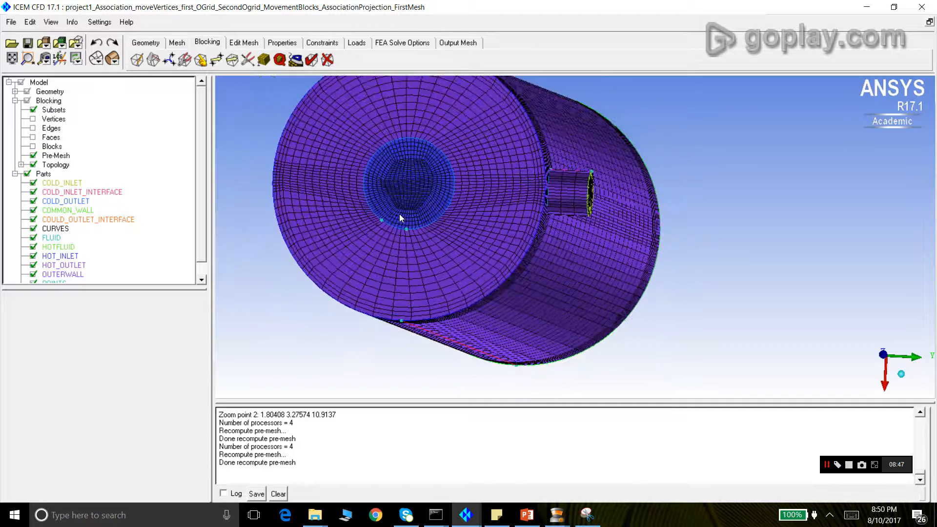
pyautogui.moveTo(425, 189); pyautogui.dragTo(429, 212)
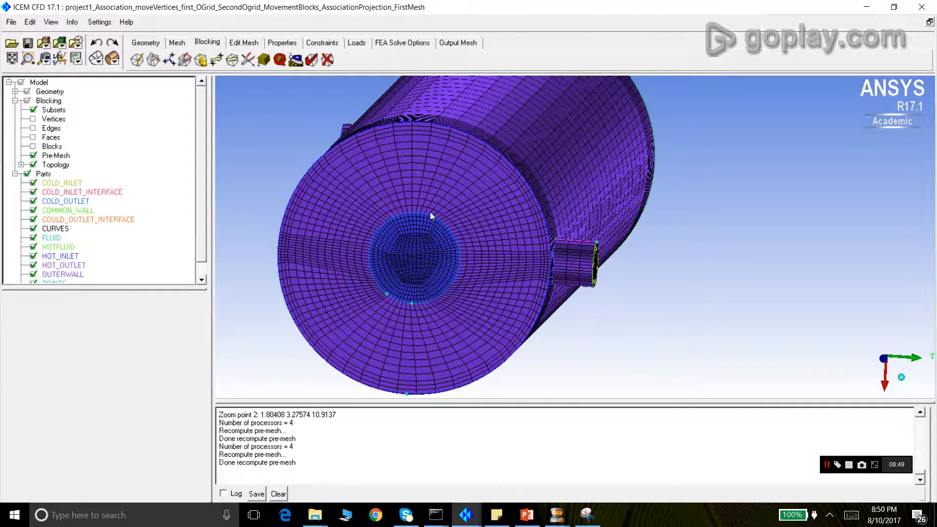
# Display the blocking edges in place of the pre-mesh and start picking an edge for the edge meshing parameters
pyautogui.click(33, 129)
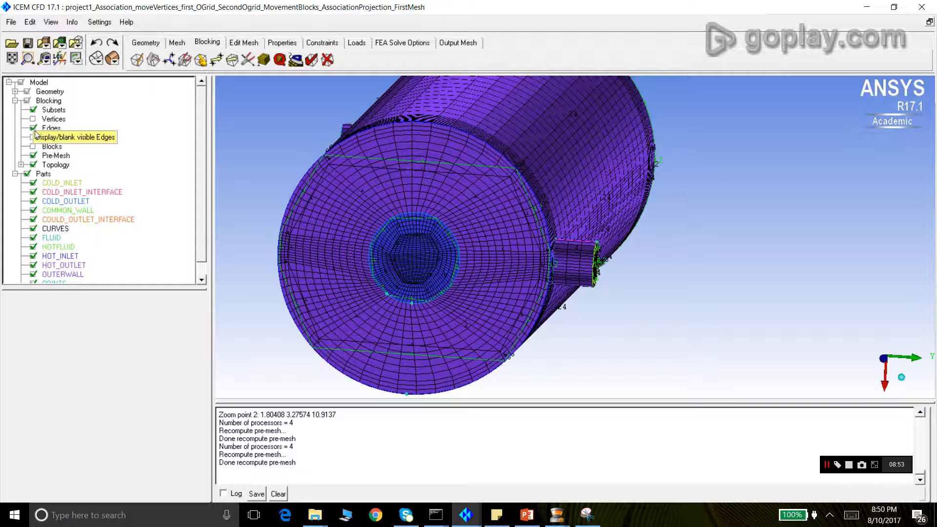
pyautogui.click(32, 156)
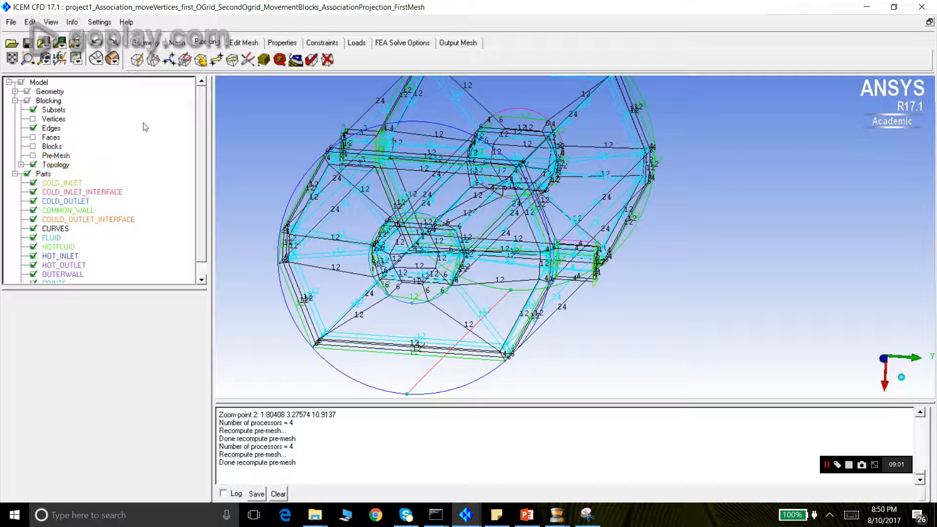
pyautogui.click(264, 59)
pyautogui.click(160, 365)
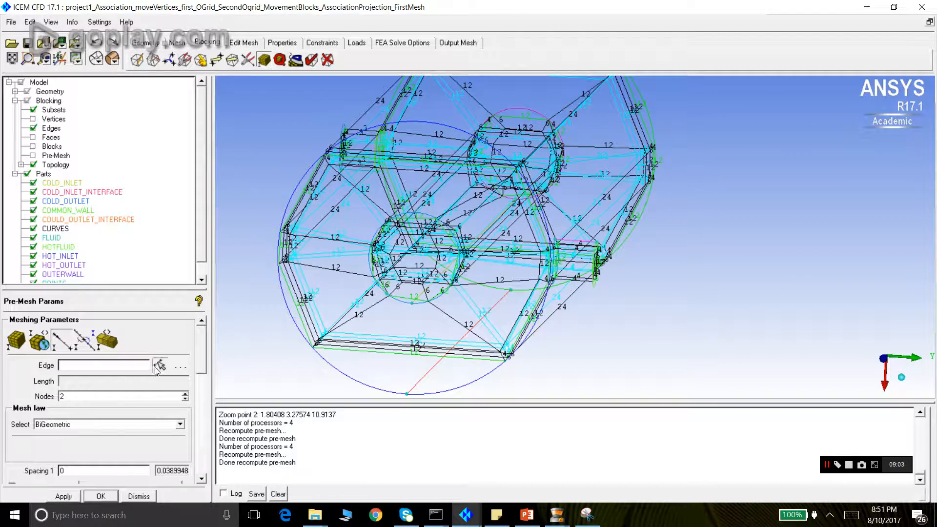
pyautogui.click(287, 257)
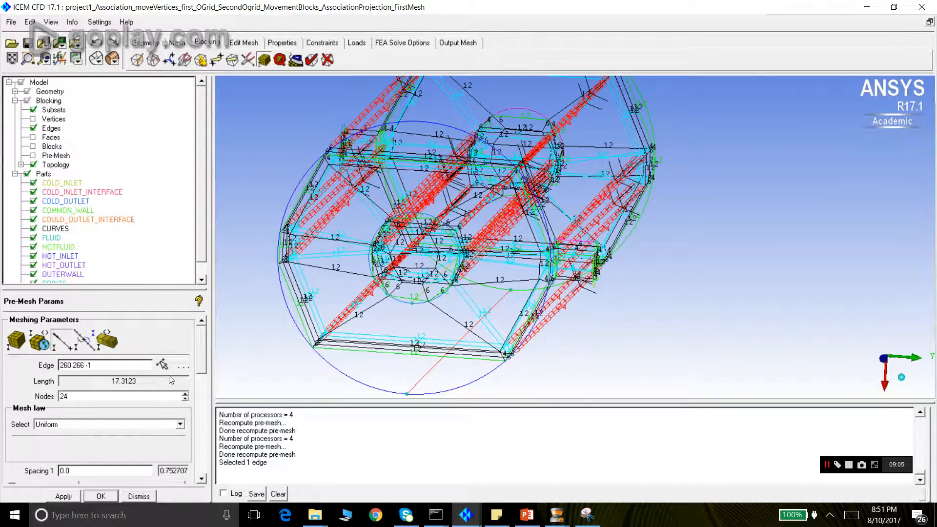
pyautogui.click(163, 365)
pyautogui.scroll(2, 330, 288)
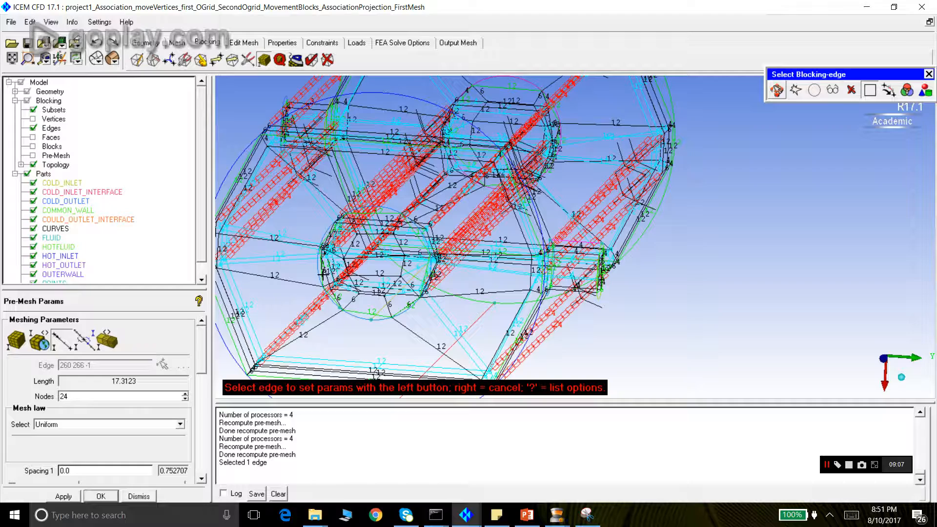
pyautogui.click(322, 276)
pyautogui.scroll(-2, 323, 279)
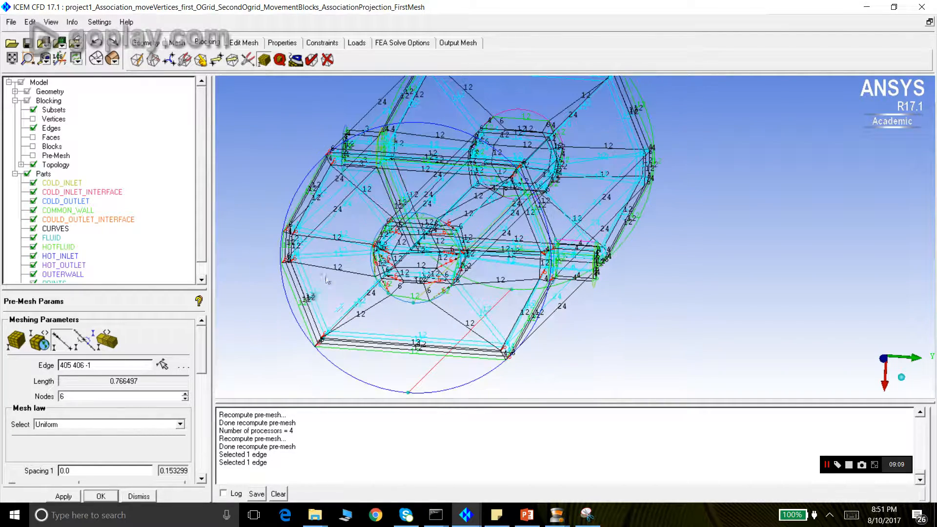
# Set the short edge on the -Y side of the outer shell's near end to 8 nodes
pyautogui.click(28, 58)
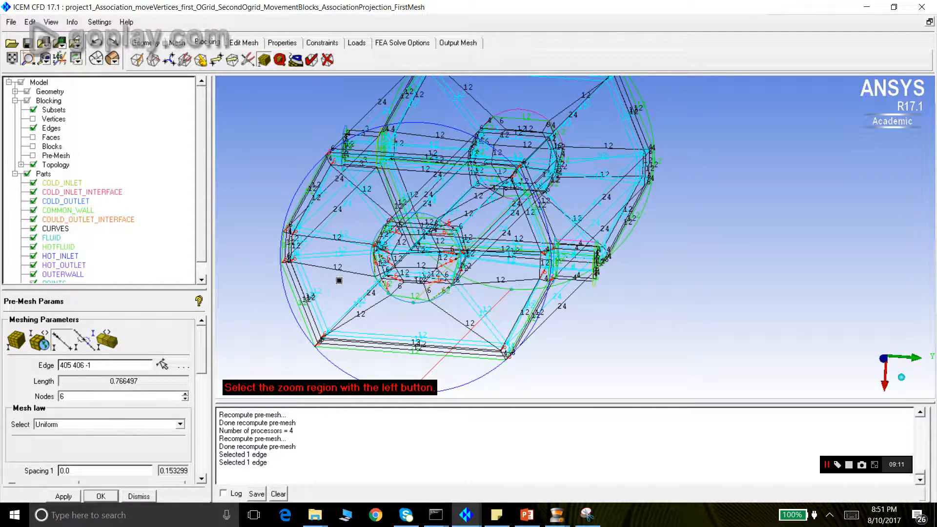
pyautogui.moveTo(264, 196); pyautogui.dragTo(305, 285)
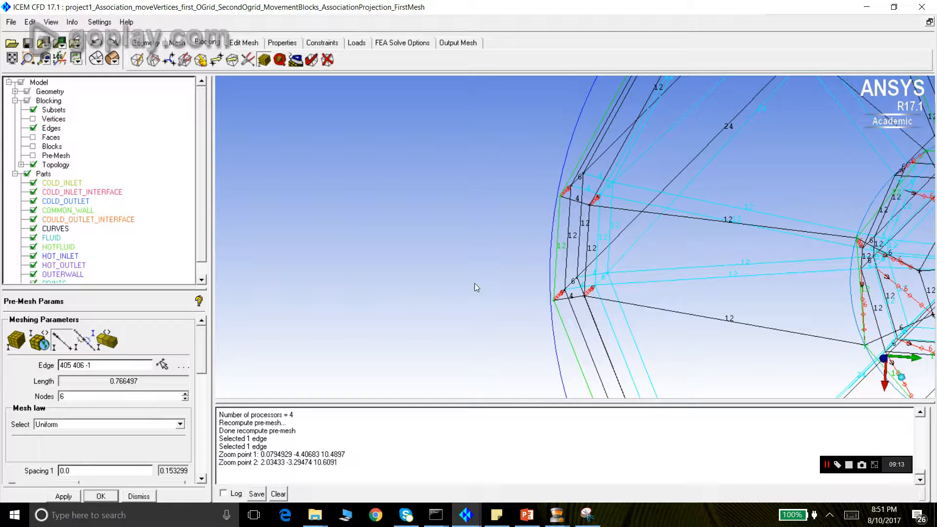
pyautogui.click(162, 364)
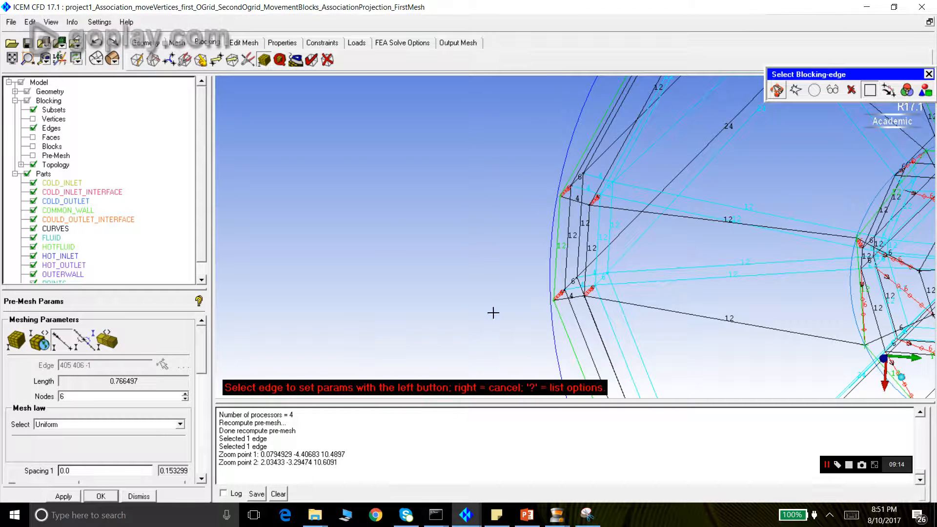
pyautogui.click(584, 267)
pyautogui.scroll(-8, 332, 244)
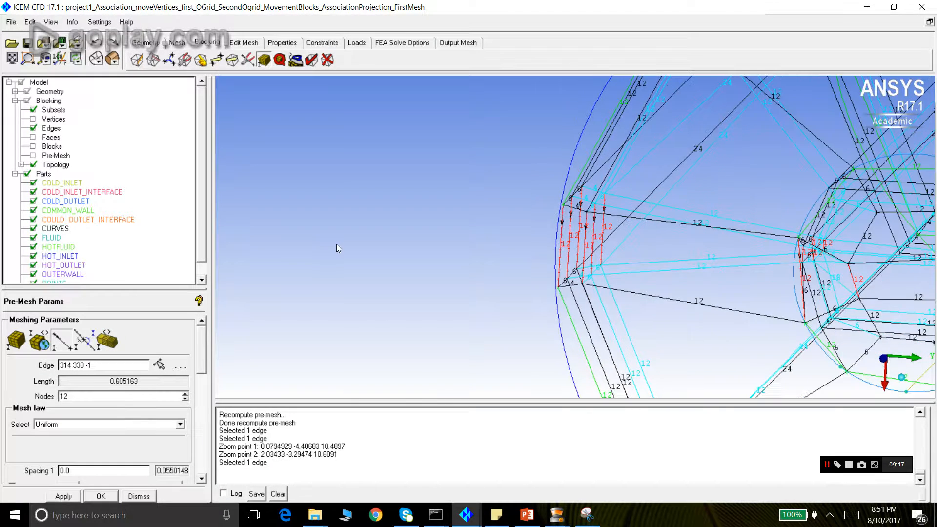
pyautogui.scroll(-1, 323, 244)
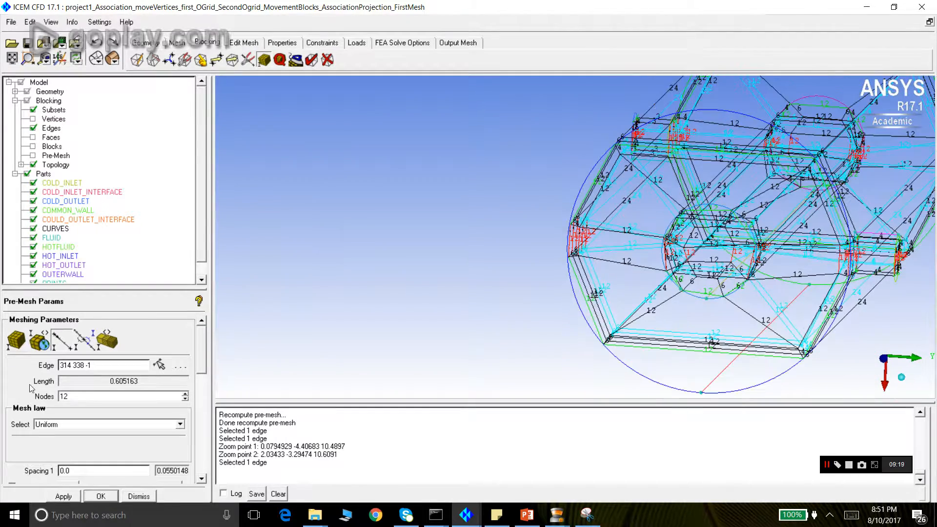
pyautogui.doubleClick(80, 397)
pyautogui.write('8')
pyautogui.press('Return')
pyautogui.click(139, 496)
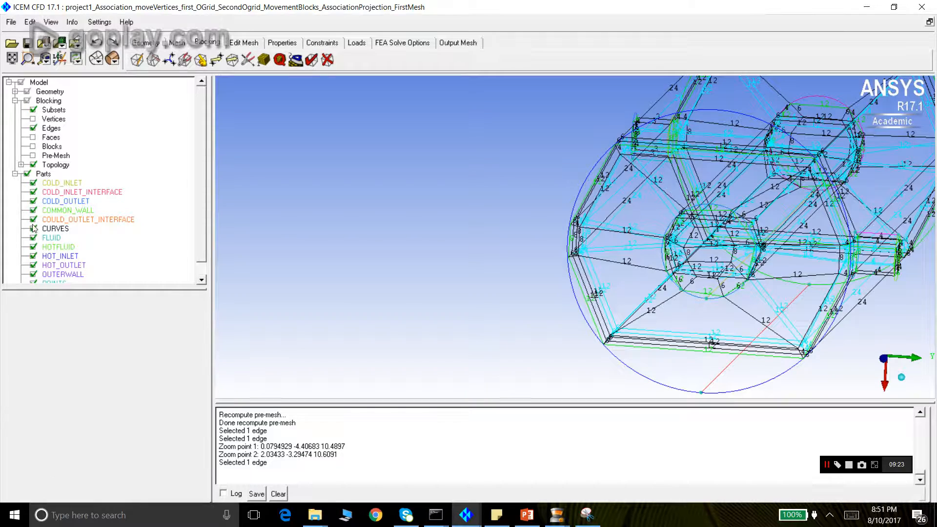
# Recompute the pre-mesh with the new edge node count, hide the blocking edges, and inspect the shell from the opposite end
pyautogui.click(33, 155)
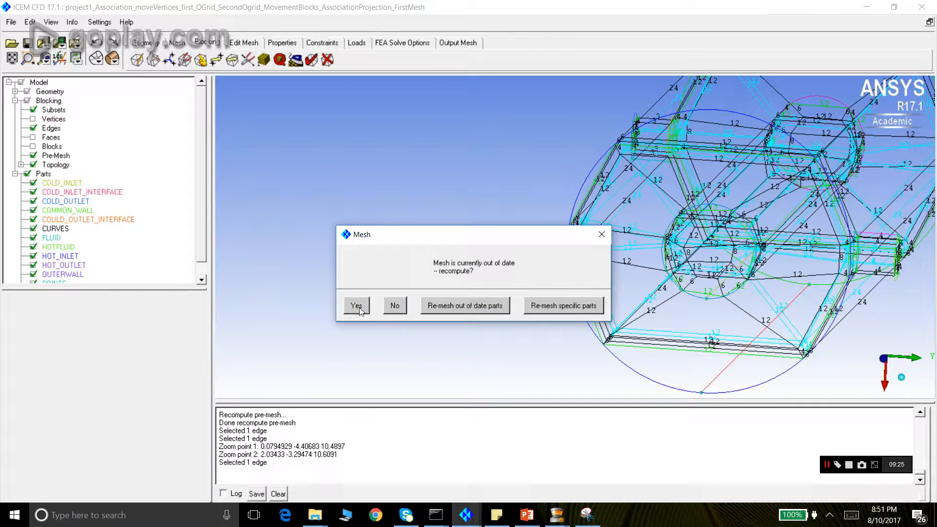
pyautogui.click(356, 306)
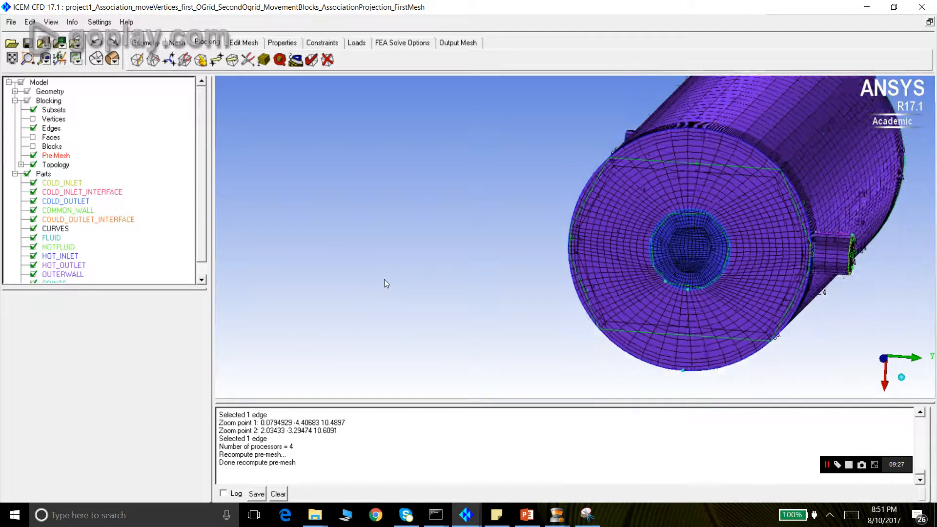
pyautogui.click(33, 128)
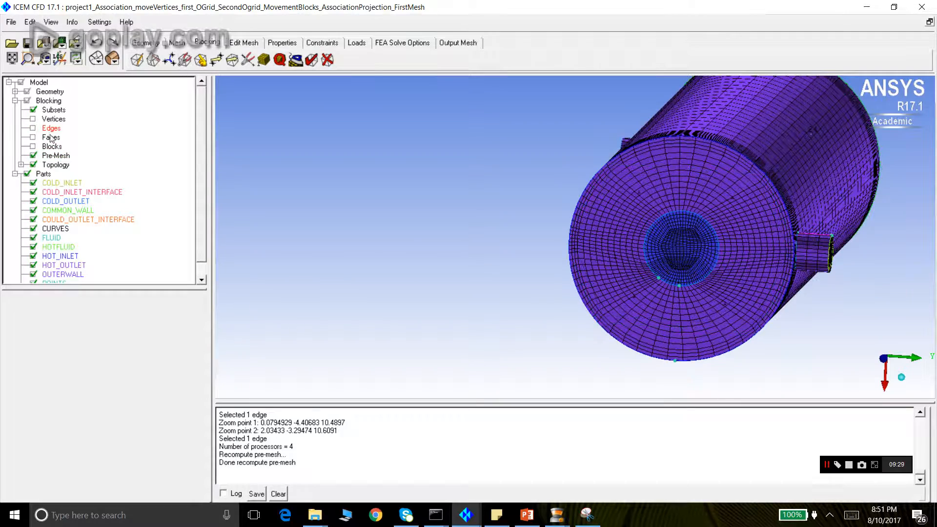
pyautogui.moveTo(694, 224); pyautogui.dragTo(344, 175)
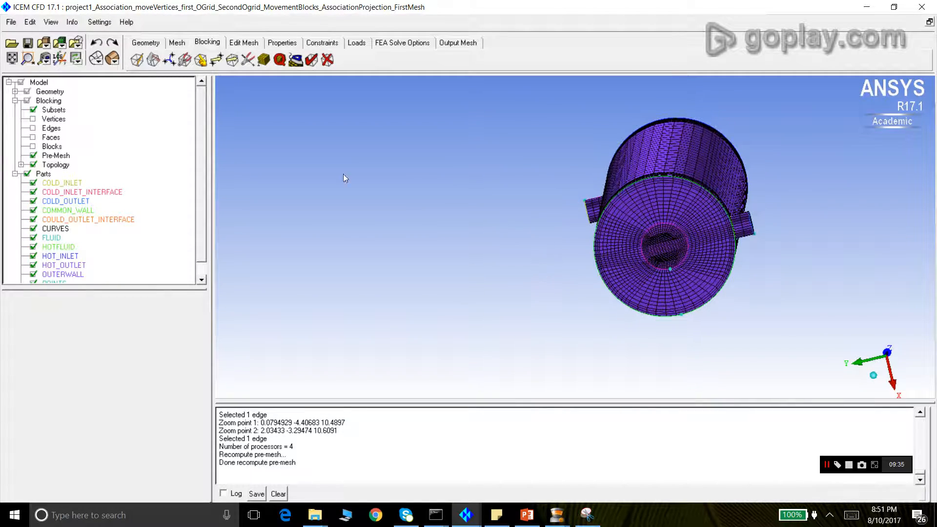
# Check the pre-mesh quality by the Angle criterion over 0 to 90 with 20 bars, and examine the elements in the lowest populated histogram bar
pyautogui.click(276, 60)
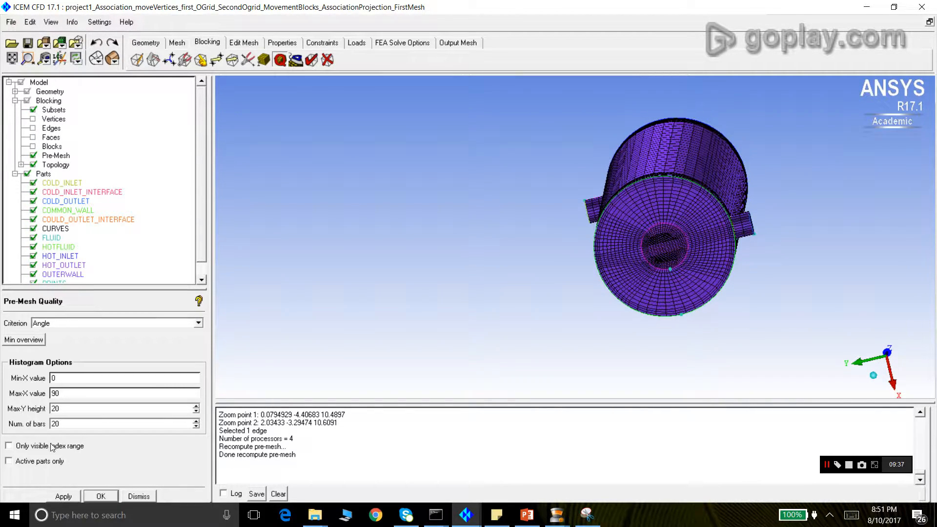
pyautogui.click(66, 497)
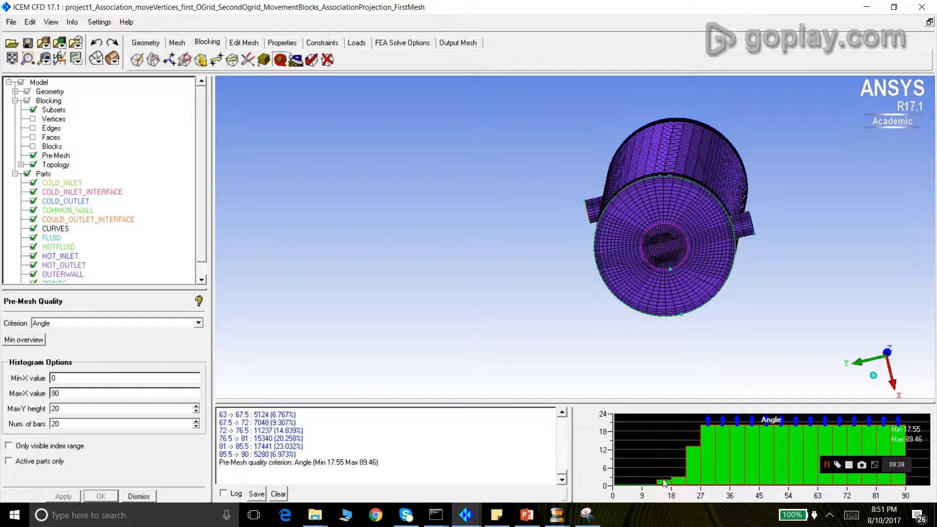
pyautogui.click(665, 483)
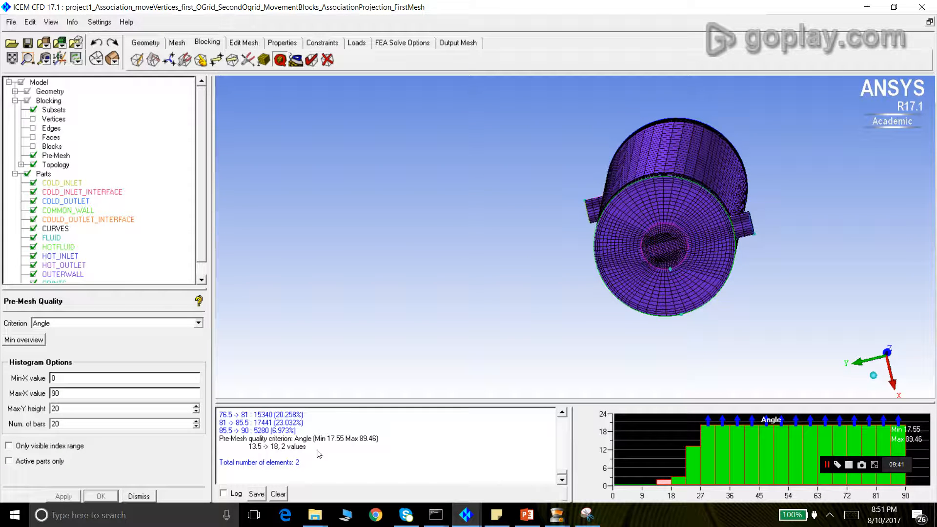
pyautogui.moveTo(328, 442); pyautogui.dragTo(345, 445)
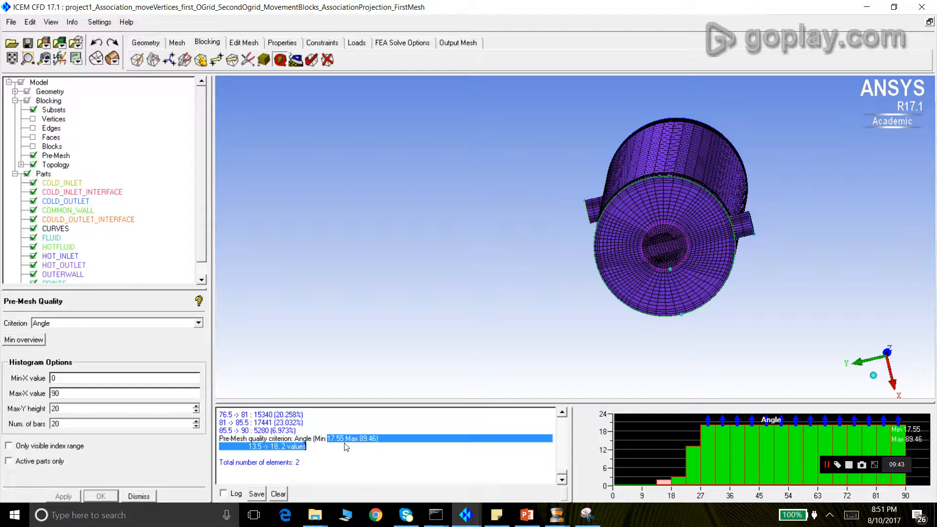
pyautogui.moveTo(649, 215); pyautogui.dragTo(503, 211)
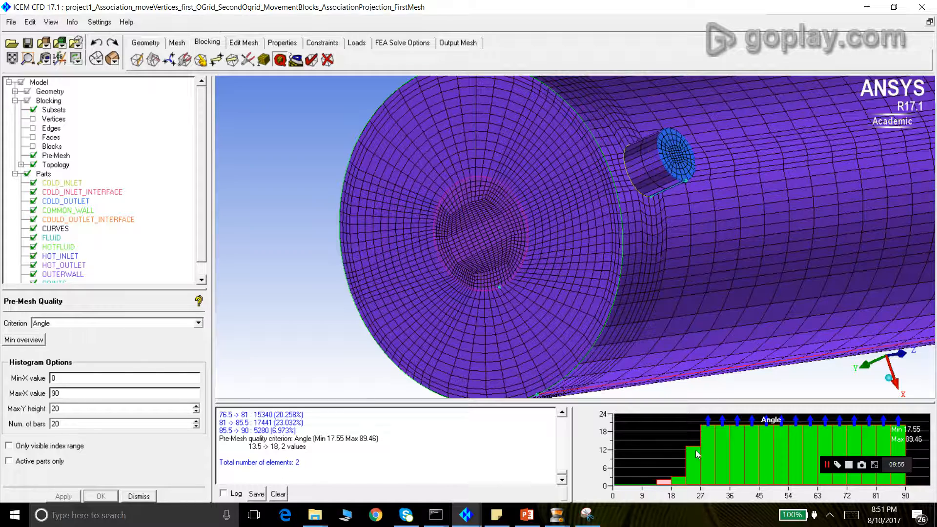
pyautogui.moveTo(443, 253); pyautogui.dragTo(468, 246)
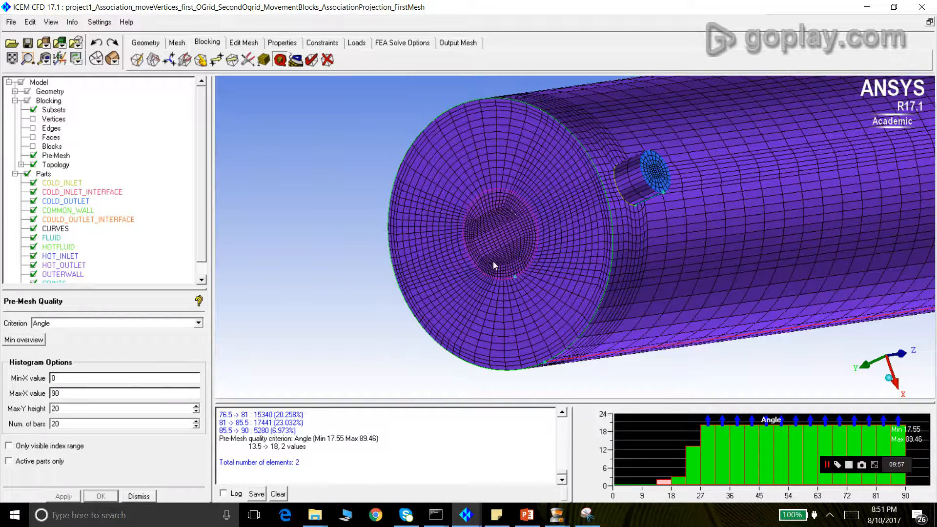